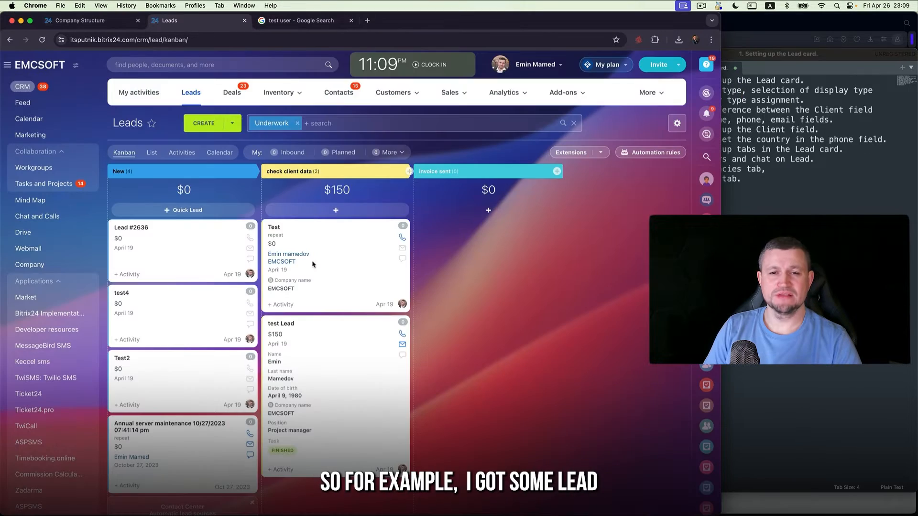
# Open the Test lead from the check client data column and switch its card from the test view to the standard form view.
pyautogui.click(313, 264)
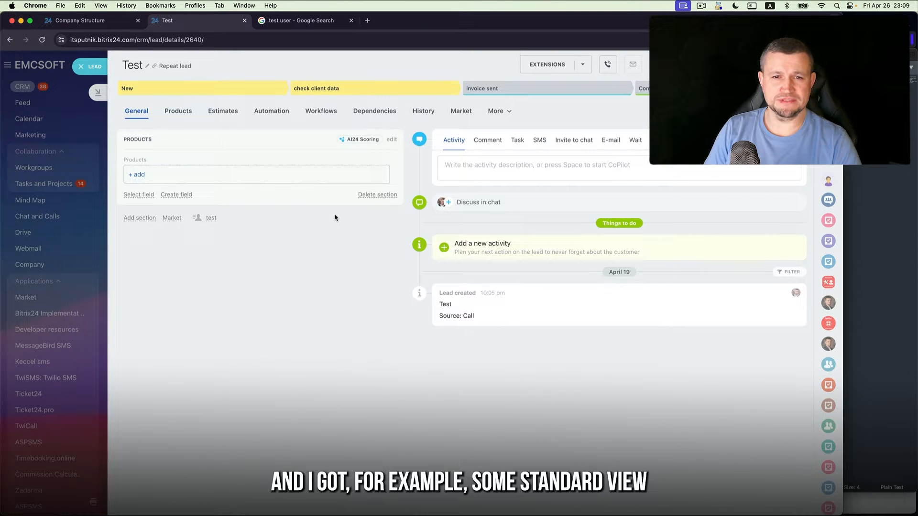
pyautogui.click(785, 111)
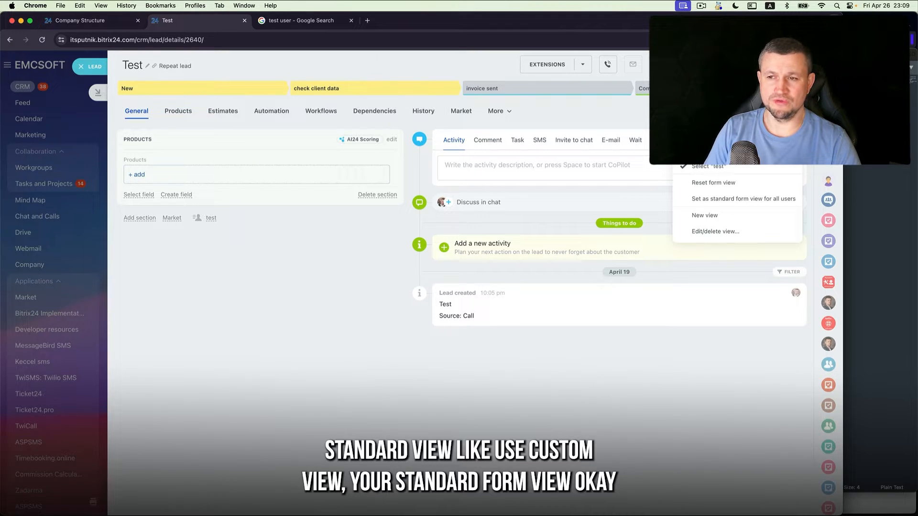
pyautogui.click(715, 150)
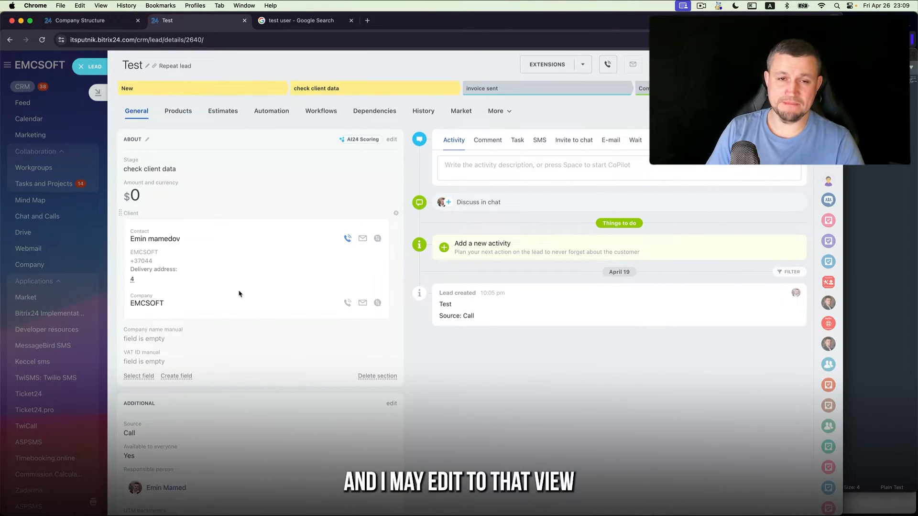
# Edit the lead's About section and hide the Lead name field.
pyautogui.click(393, 141)
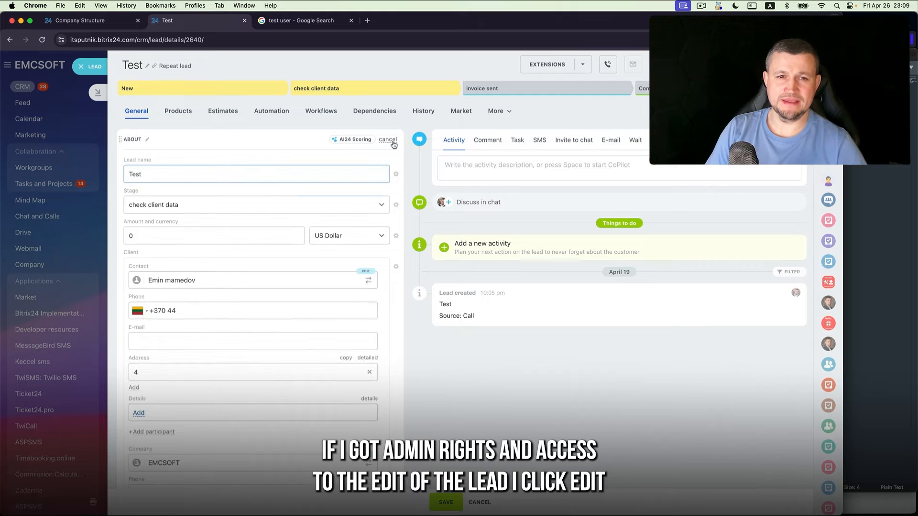
pyautogui.click(397, 174)
pyautogui.click(409, 206)
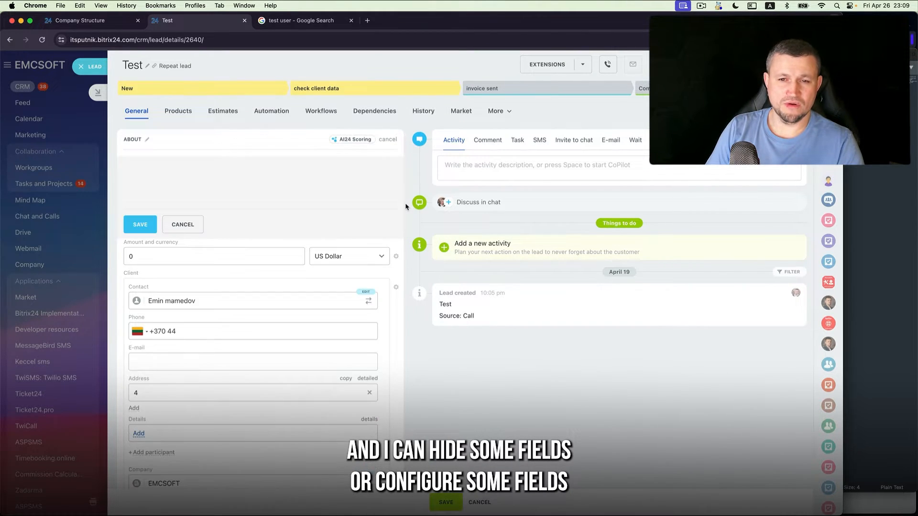
pyautogui.click(182, 224)
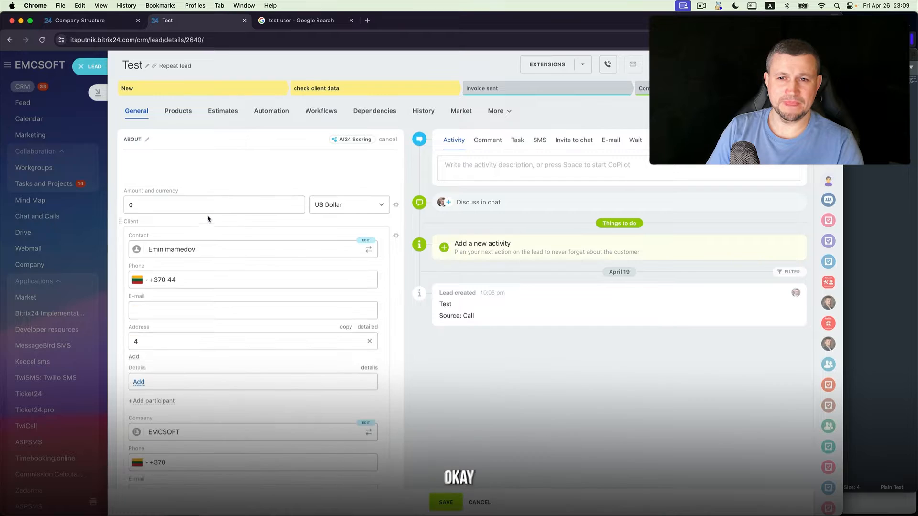
# Rename the Stage field to Stagge2 in the field configuration.
pyautogui.click(396, 174)
pyautogui.click(408, 208)
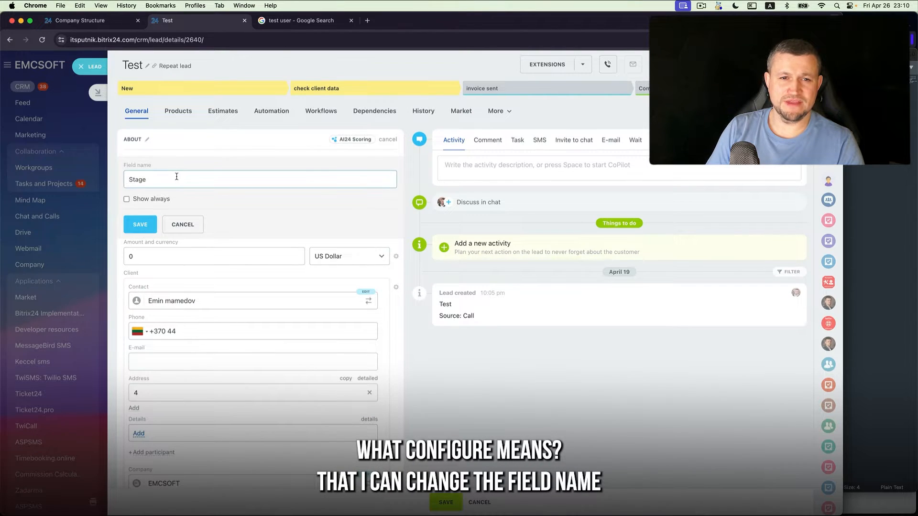
pyautogui.doubleClick(177, 176)
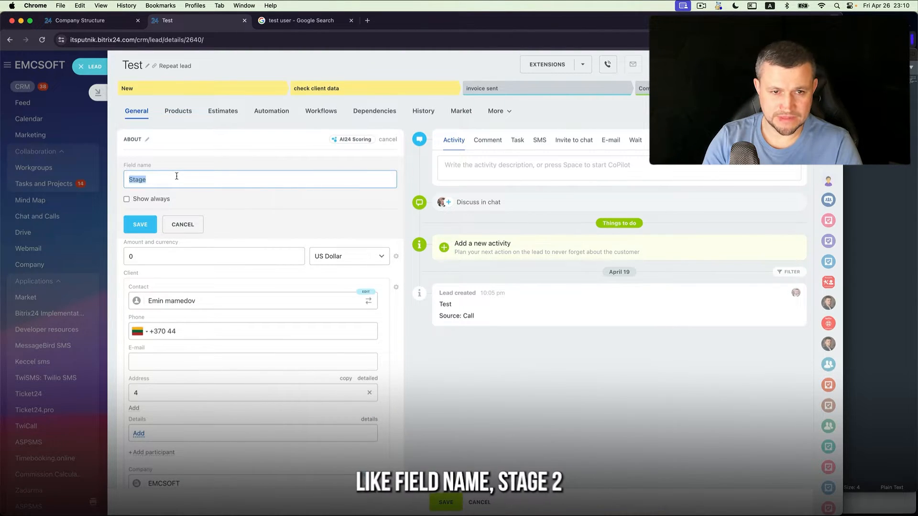
pyautogui.write('St')
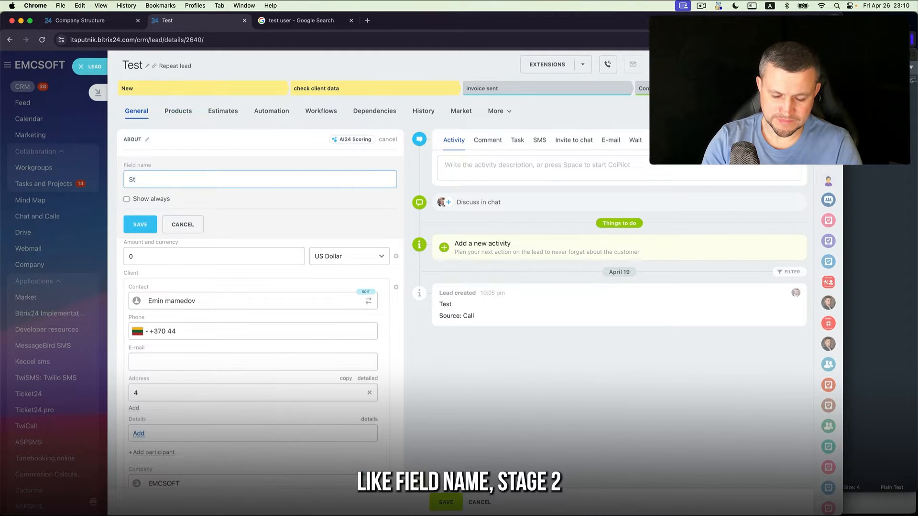
pyautogui.write('agge2')
pyautogui.press('Return')
# Enable Show always for the Stagge2 field, leaving its stage value as it is.
pyautogui.click(163, 174)
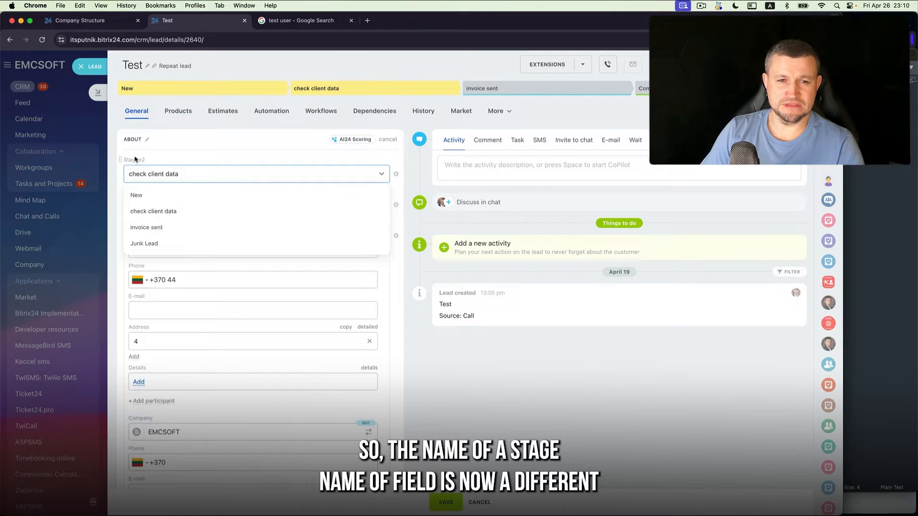
pyautogui.click(150, 162)
pyautogui.click(396, 174)
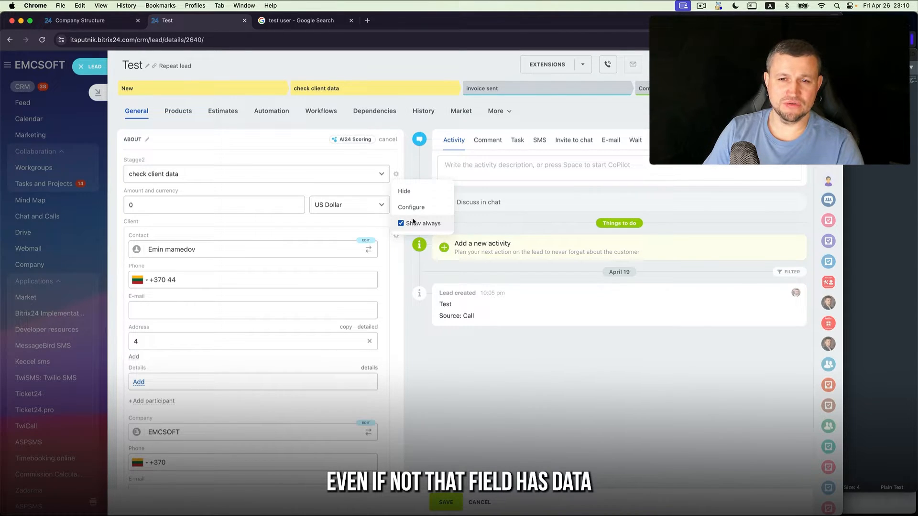
pyautogui.click(407, 164)
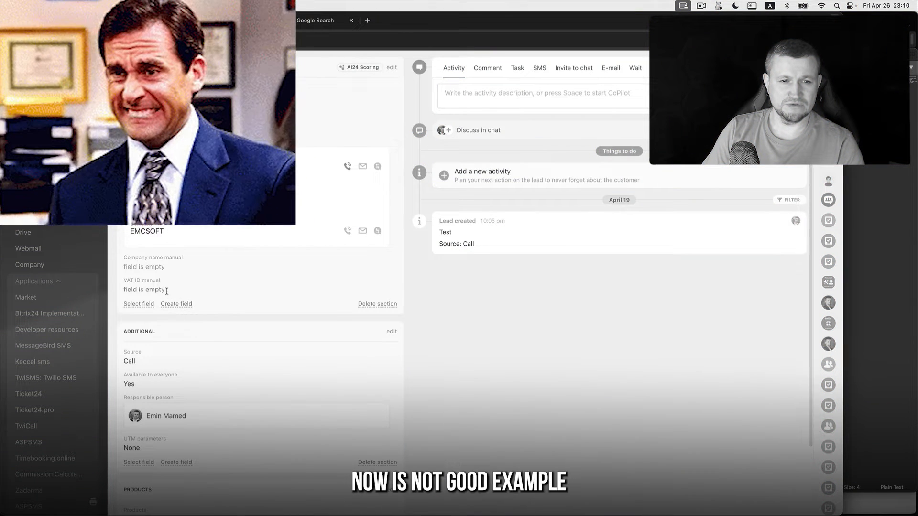
# Turn off Show always for the VAT ID manual field, and save the About section with a test VAT ID in it.
pyautogui.moveTo(123, 281); pyautogui.dragTo(166, 283)
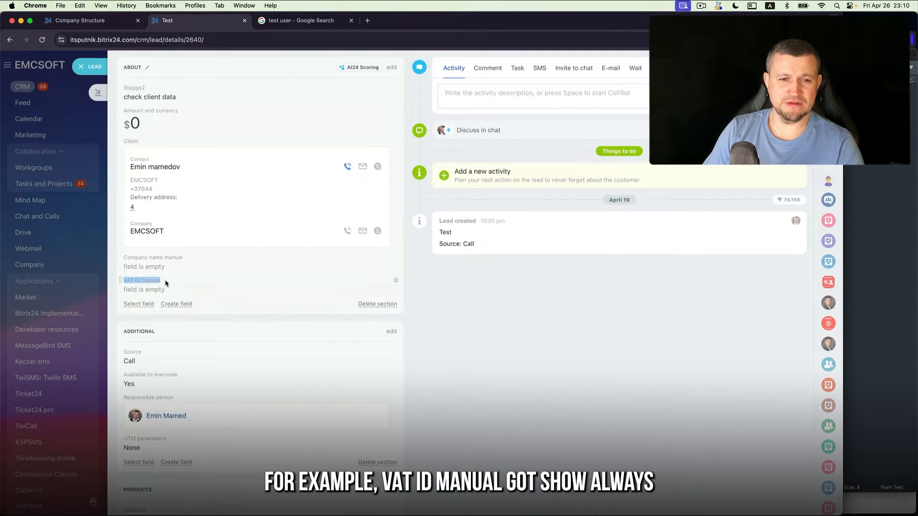
pyautogui.click(396, 280)
pyautogui.click(419, 330)
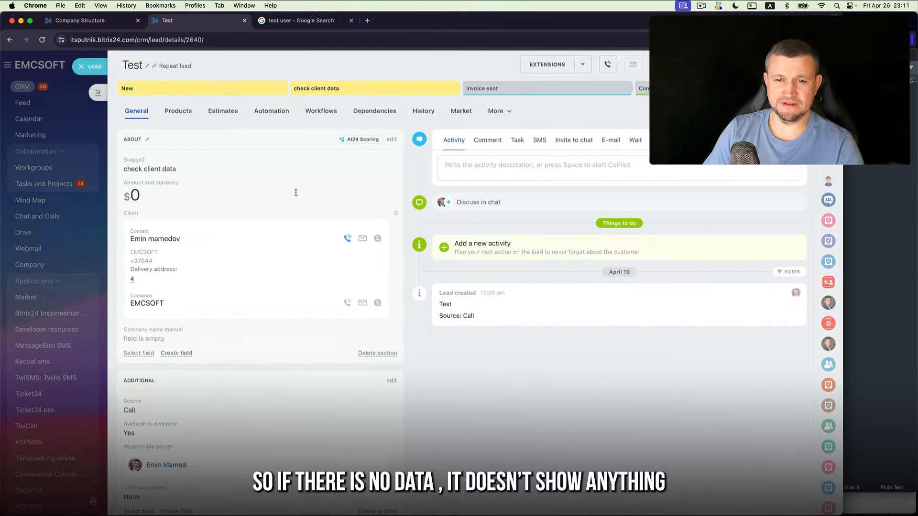
pyautogui.click(392, 139)
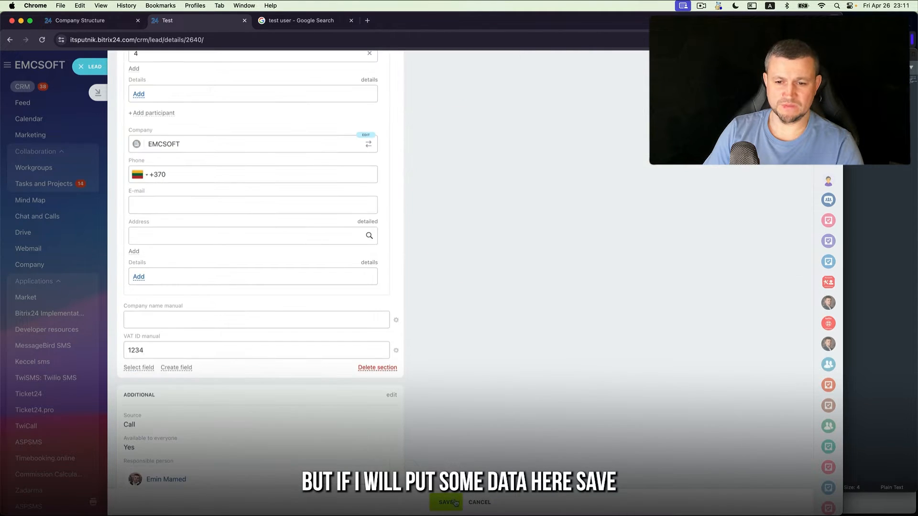
pyautogui.click(453, 503)
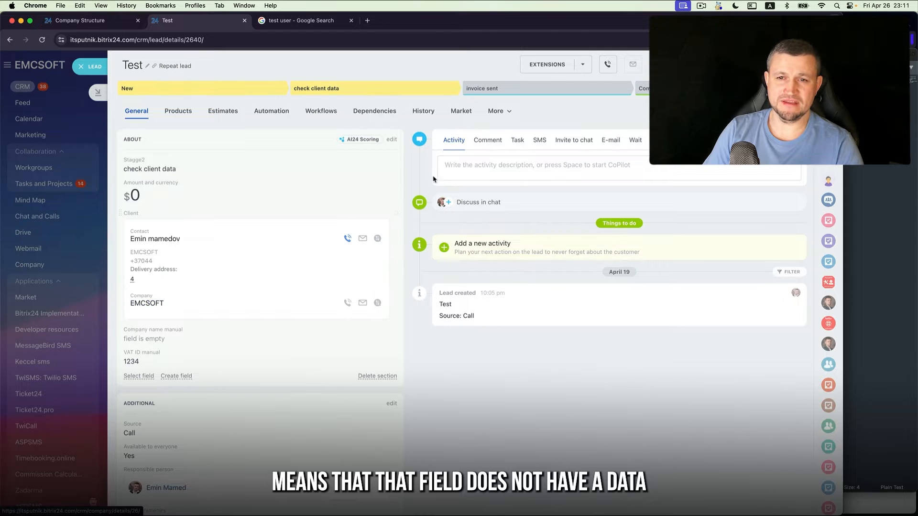
# Edit the About section again and turn on Show always for the VAT ID manual field.
pyautogui.click(392, 140)
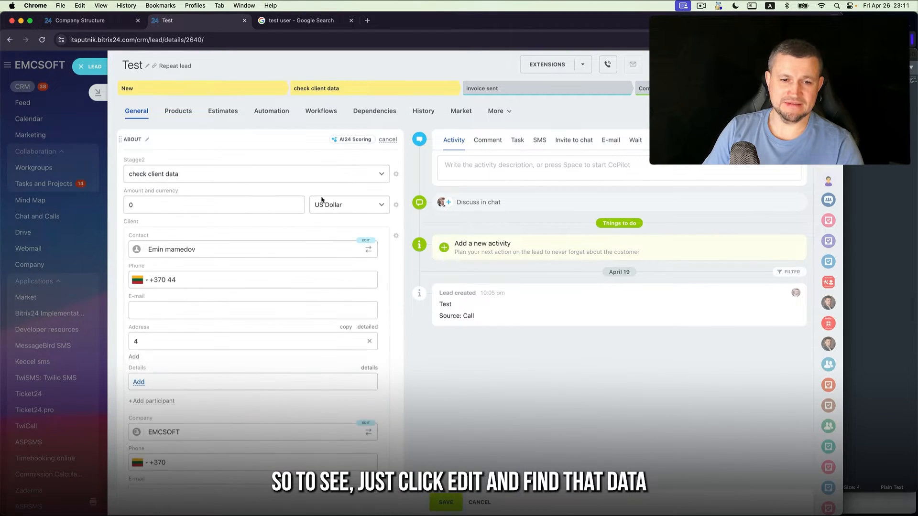
pyautogui.scroll(-5, 240, 412)
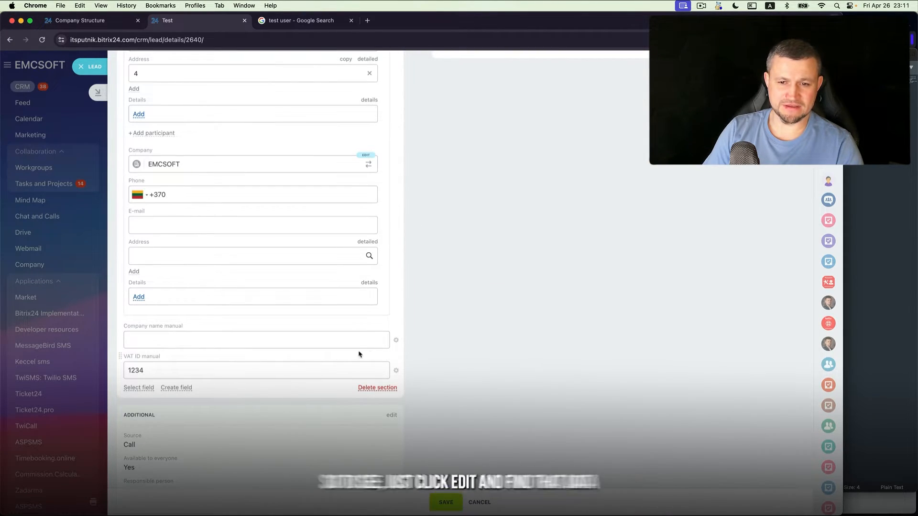
pyautogui.click(396, 371)
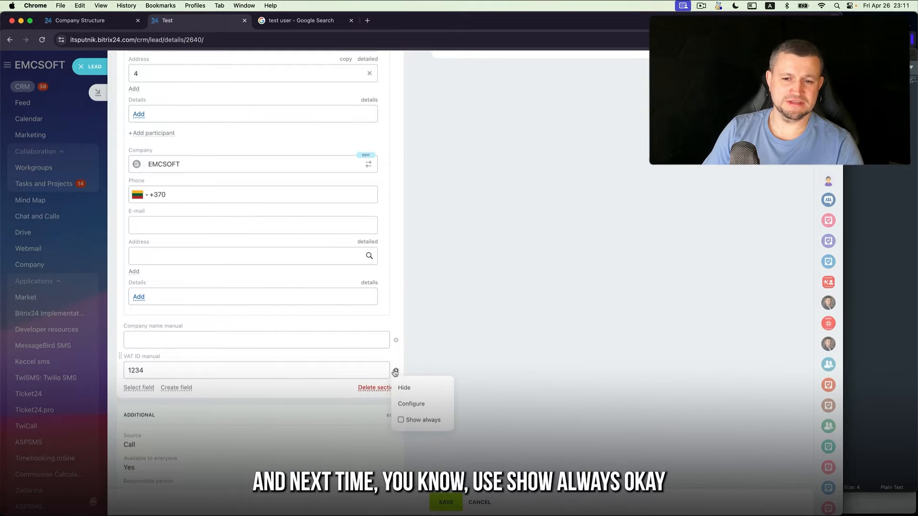
pyautogui.click(425, 421)
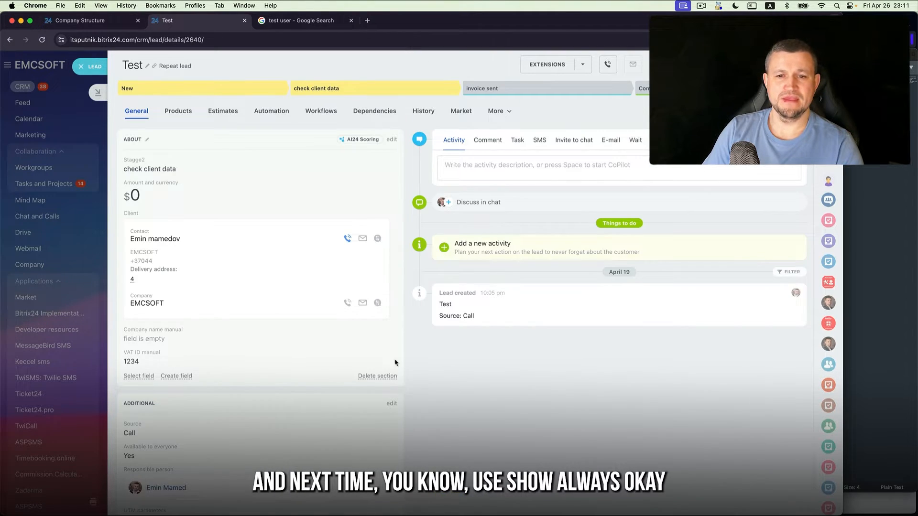
# Configure the VAT ID manual field as required for all stages.
pyautogui.click(397, 362)
pyautogui.click(414, 388)
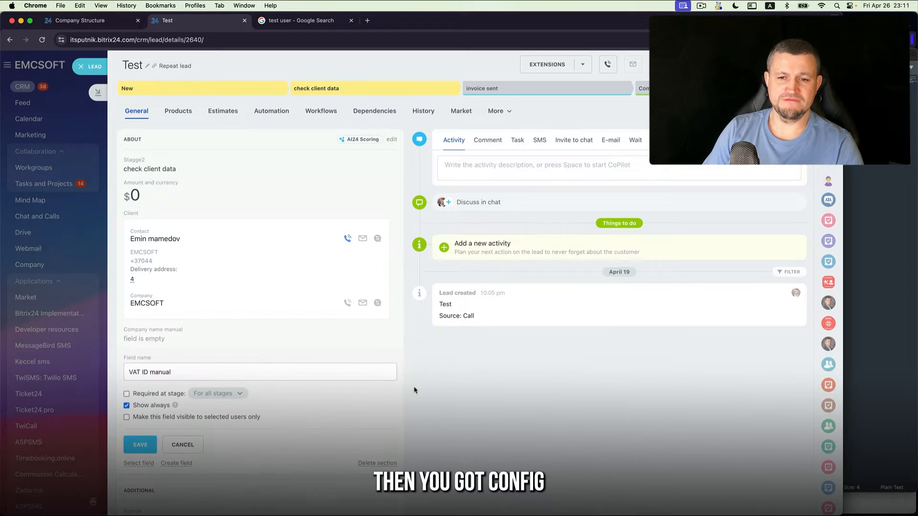
pyautogui.scroll(-3, 414, 389)
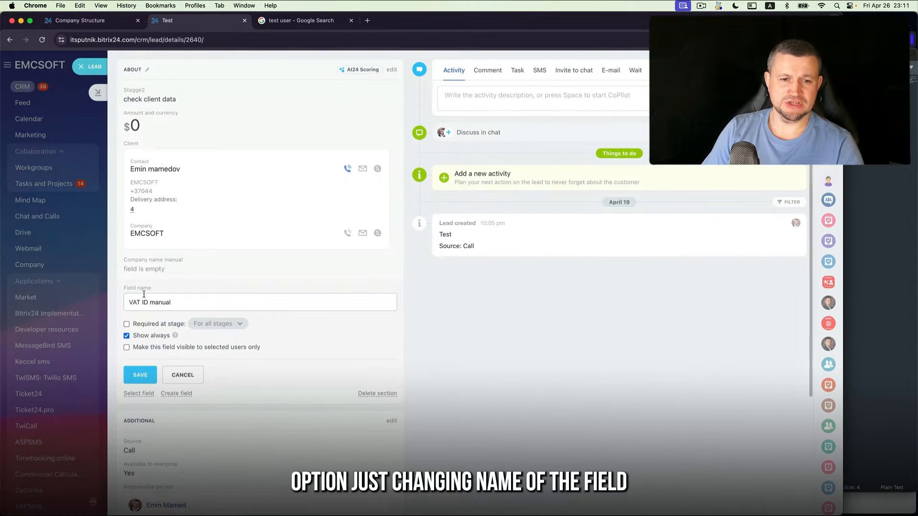
pyautogui.click(187, 304)
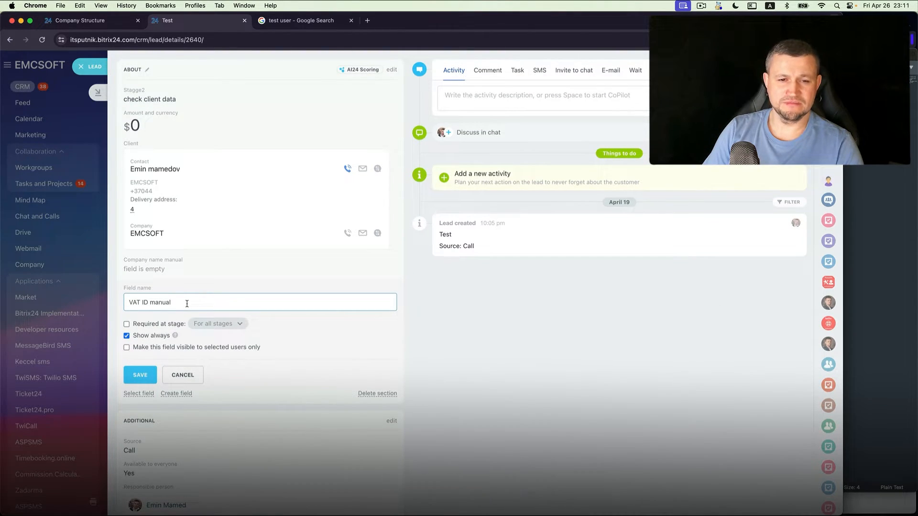
pyautogui.click(127, 324)
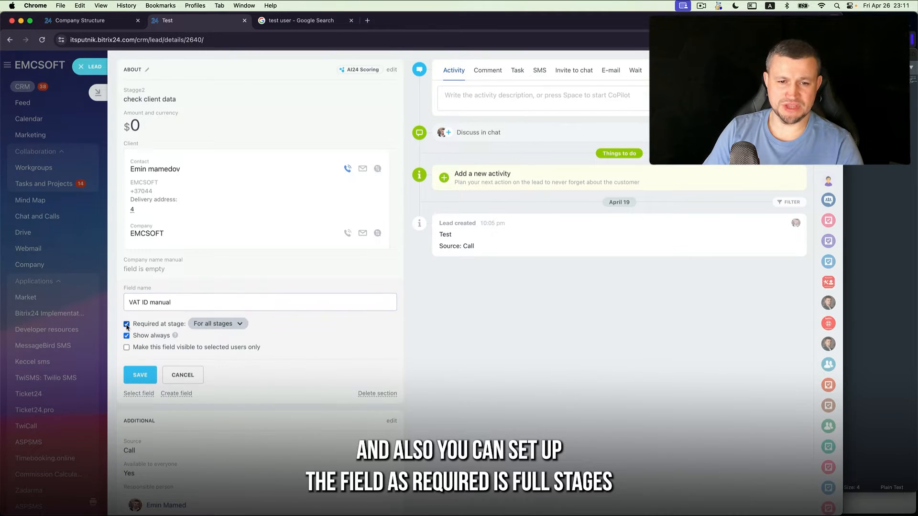
pyautogui.click(212, 325)
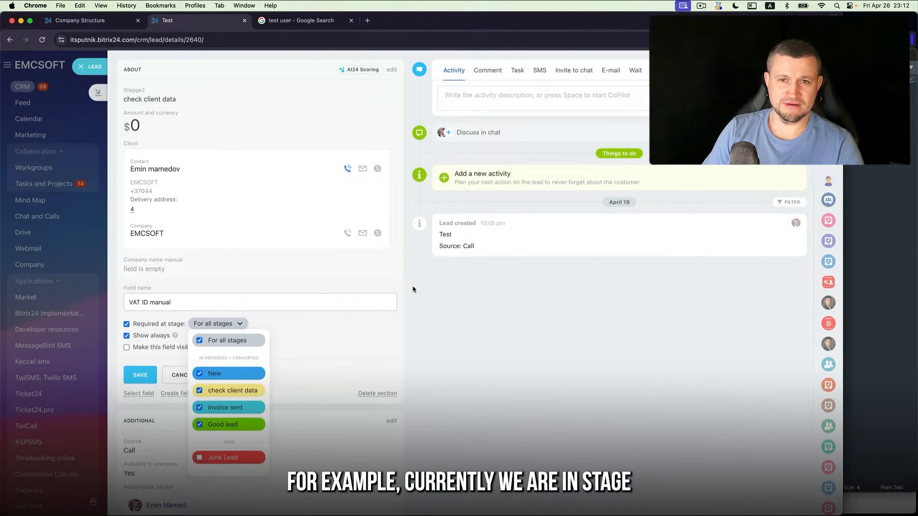
# Set the lead's stage to New in the Stagge2 field.
pyautogui.scroll(2, 388, 288)
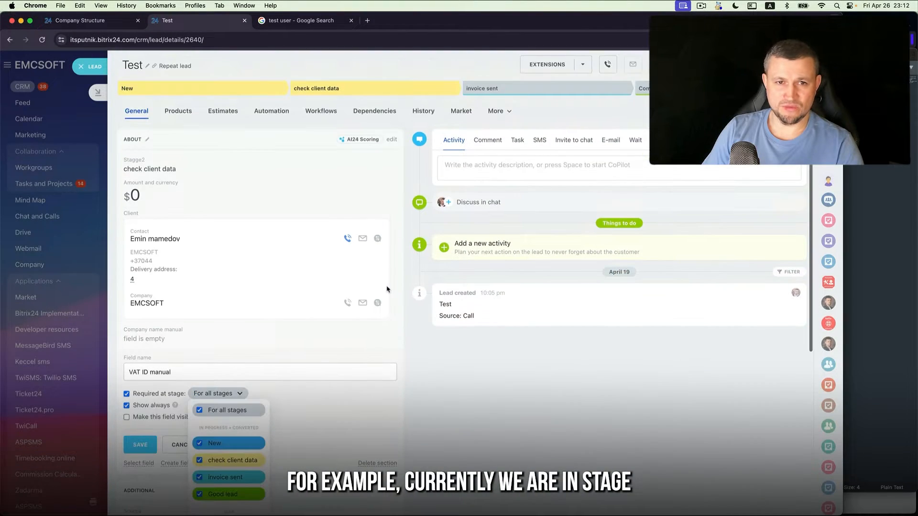
pyautogui.click(150, 175)
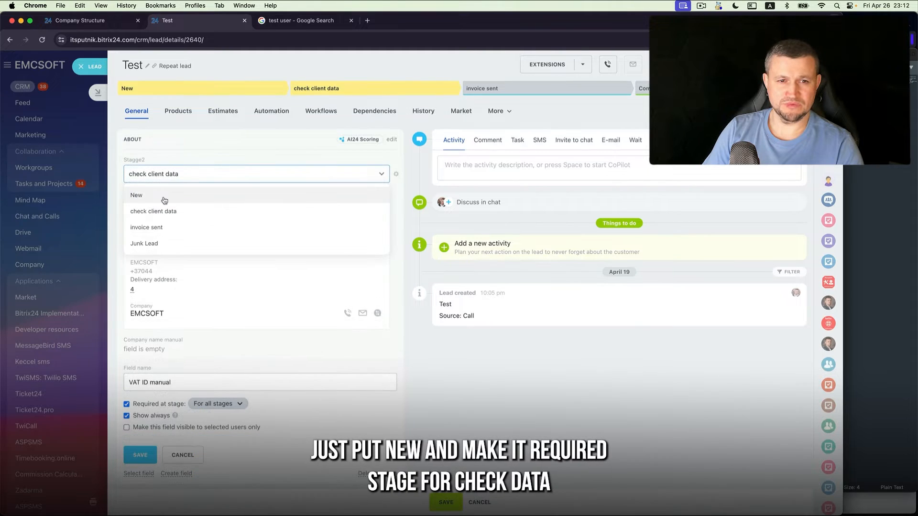
pyautogui.click(153, 195)
# Make the VAT ID manual field required from the check client data stage onward instead of all stages, and save the configuration.
pyautogui.scroll(-4, 186, 200)
pyautogui.click(206, 196)
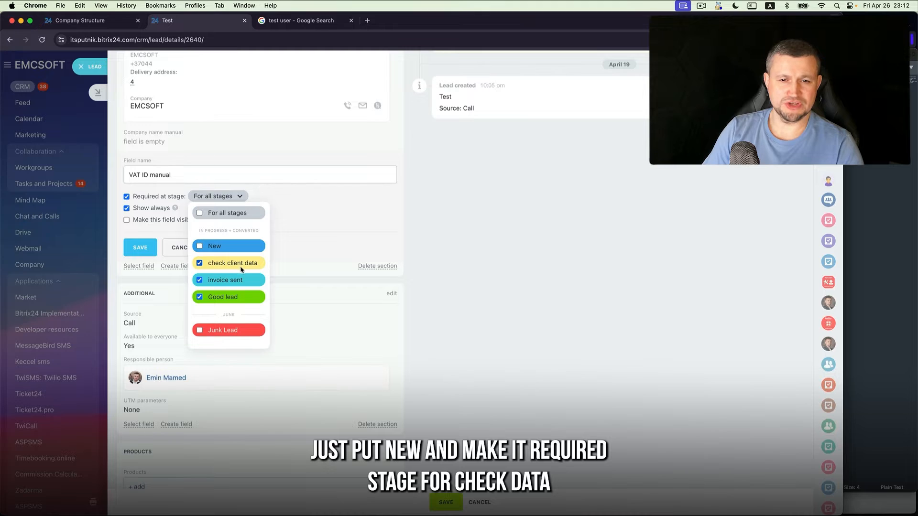
pyautogui.click(191, 173)
pyautogui.scroll(5, 192, 173)
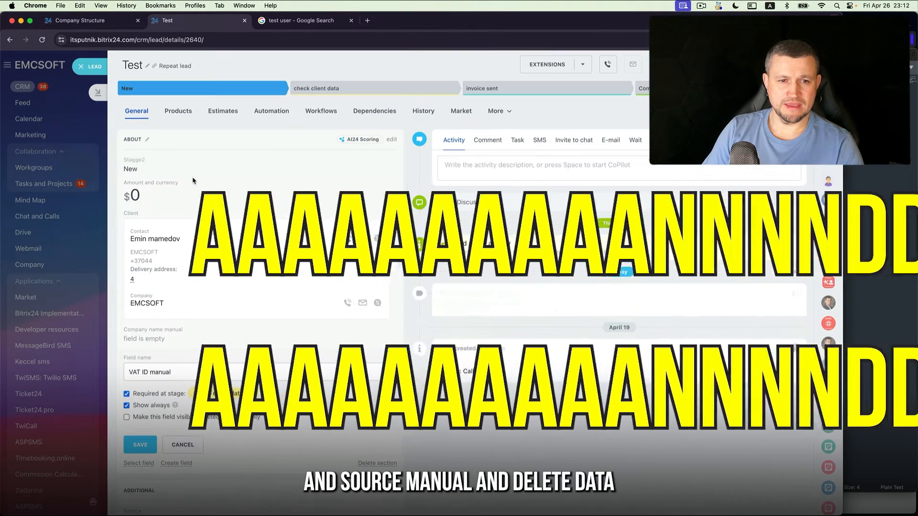
pyautogui.click(149, 444)
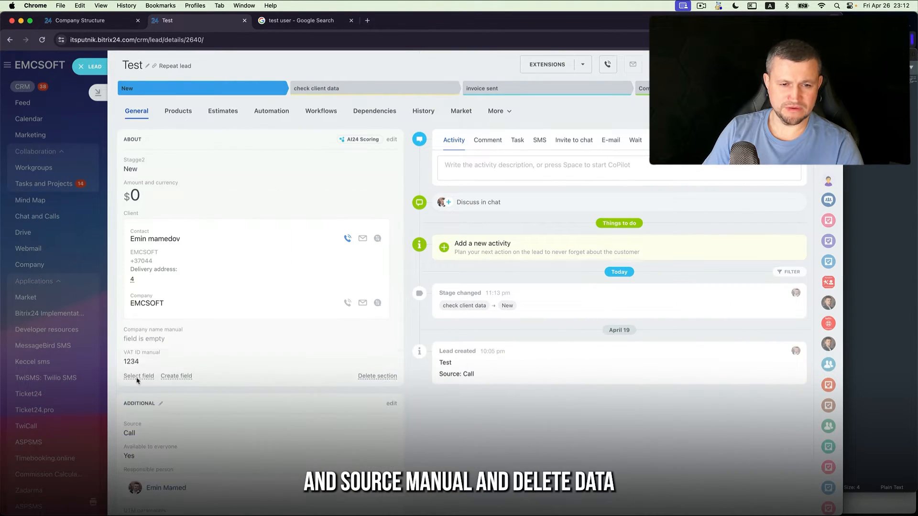
# Clear the VAT ID manual value and rename the lead to Test12345.
pyautogui.click(148, 364)
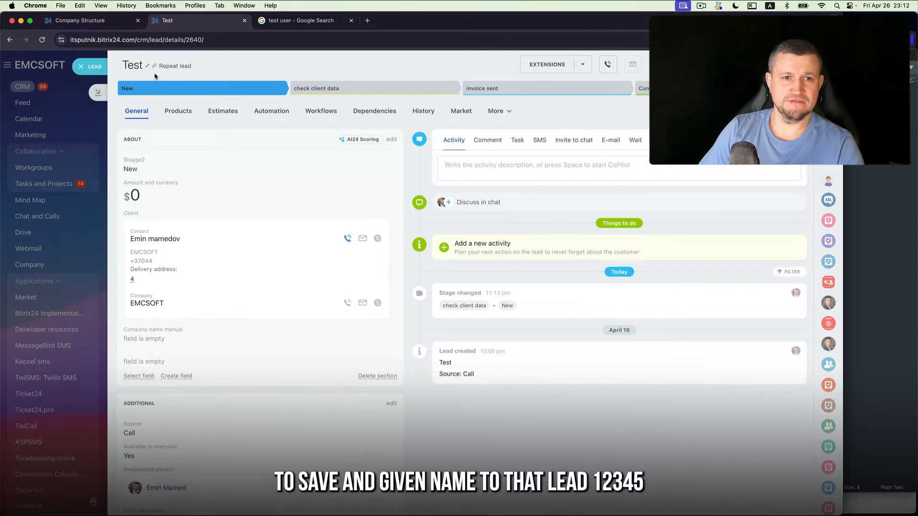
pyautogui.click(148, 66)
pyautogui.write('12345')
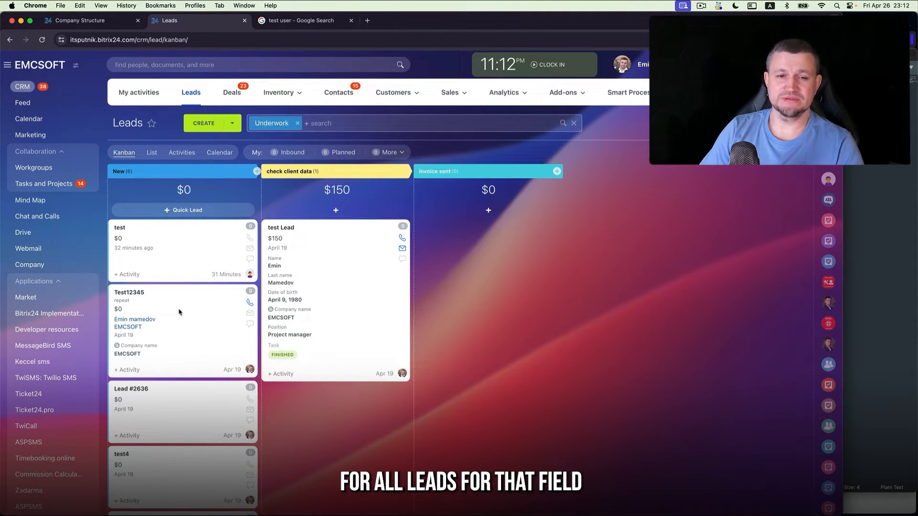
# Move the Test12345 lead from New to check client data on the kanban, saving a test value in the required VAT ID manual field.
pyautogui.moveTo(180, 312); pyautogui.dragTo(339, 280)
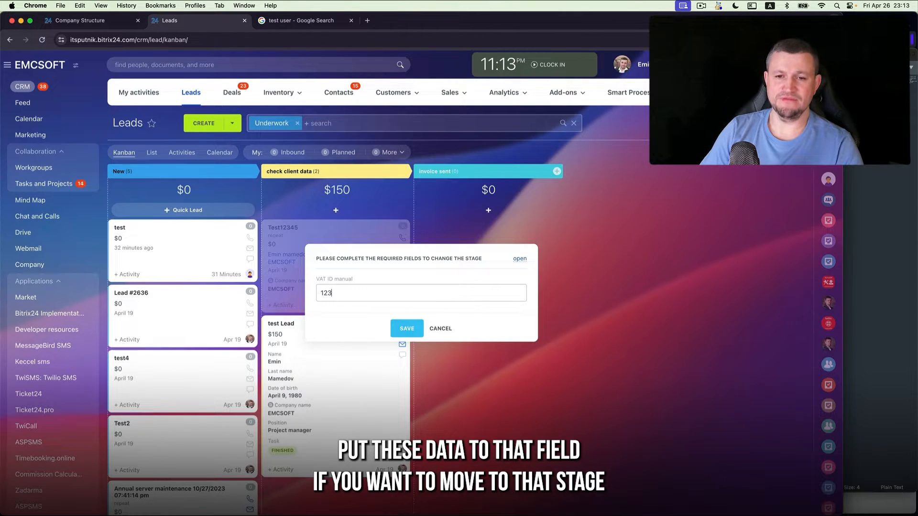
pyautogui.click(414, 328)
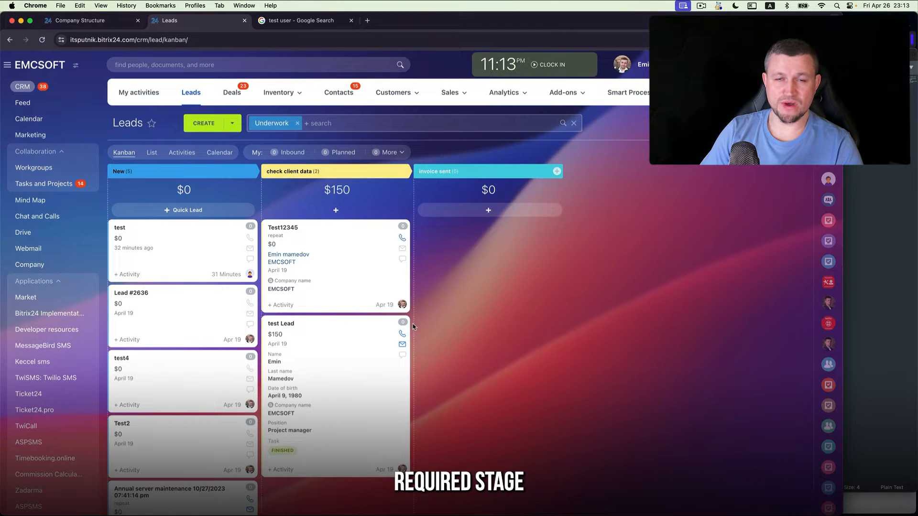
# Open the Test12345 lead and restrict the VAT ID manual field's visibility to your own user account, saving the field configuration.
pyautogui.click(283, 228)
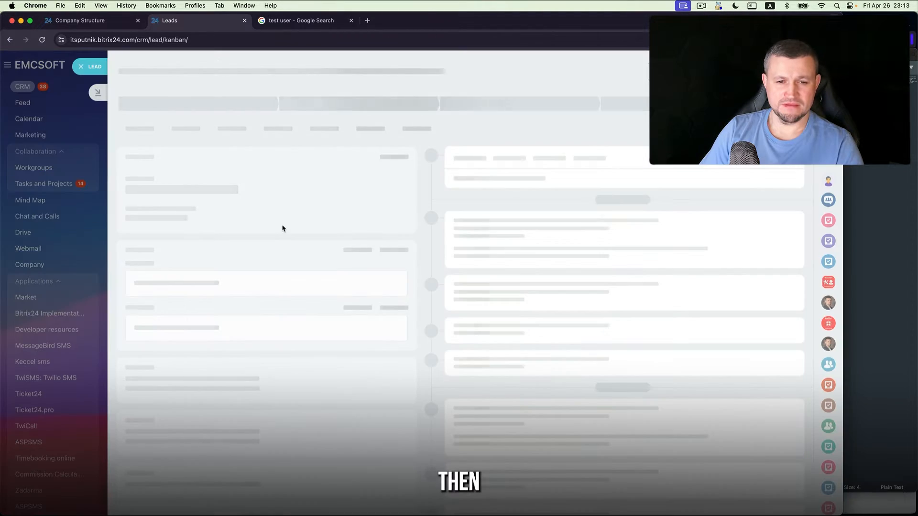
pyautogui.scroll(-2, 254, 358)
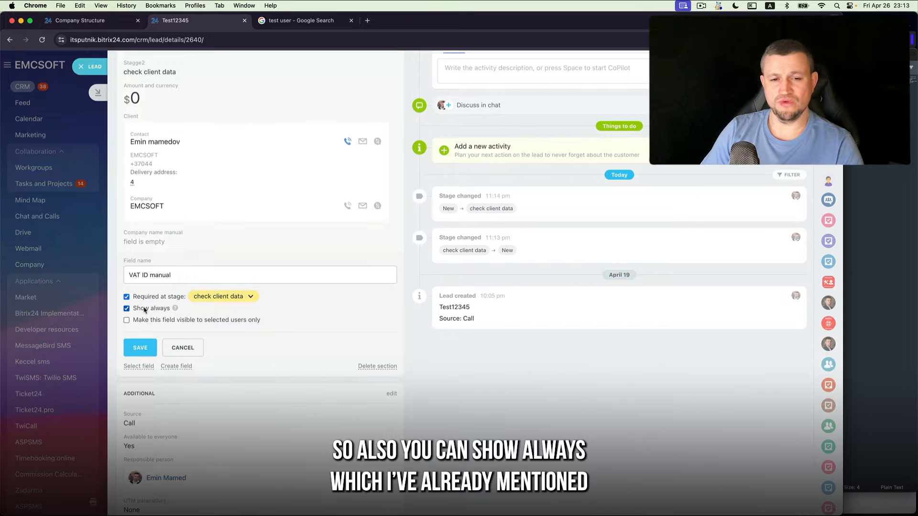
pyautogui.scroll(-1, 229, 288)
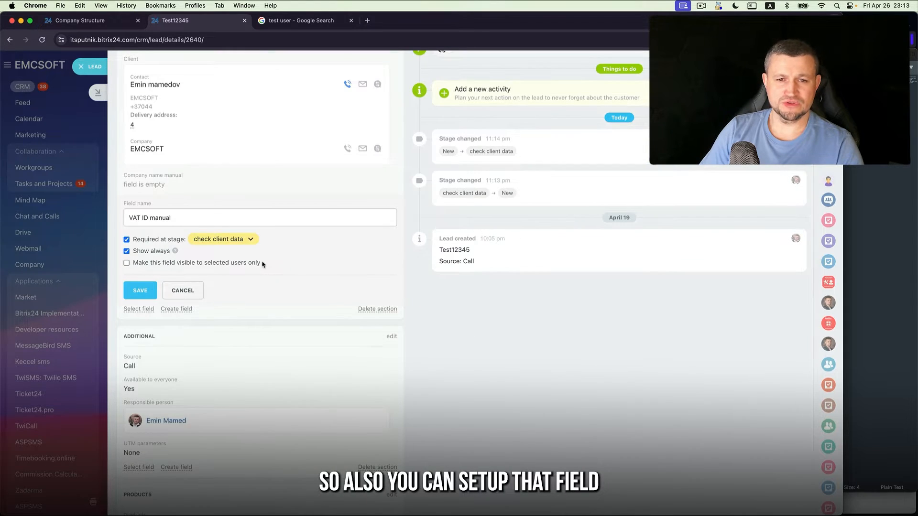
pyautogui.click(182, 264)
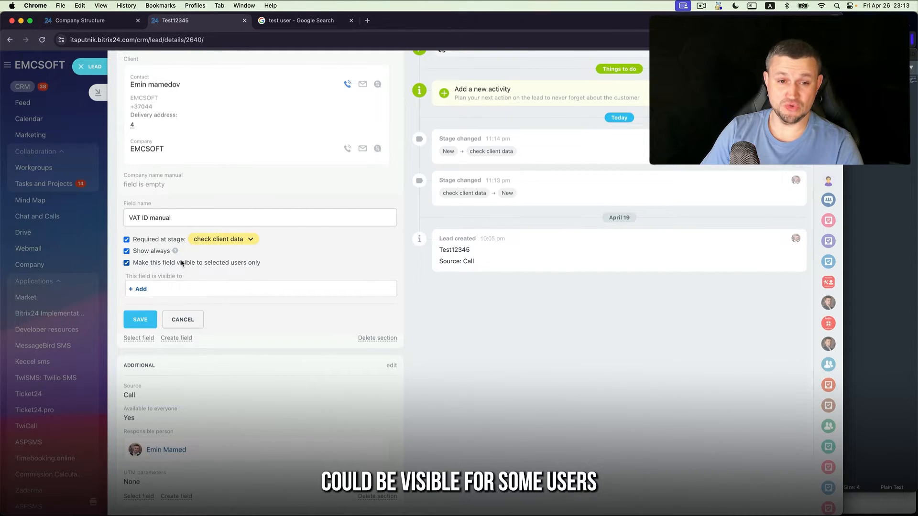
pyautogui.click(139, 289)
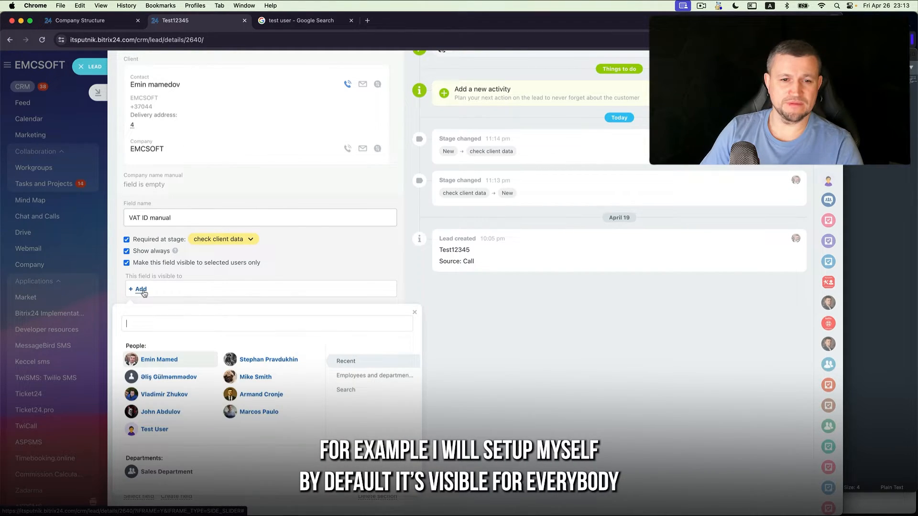
pyautogui.click(159, 361)
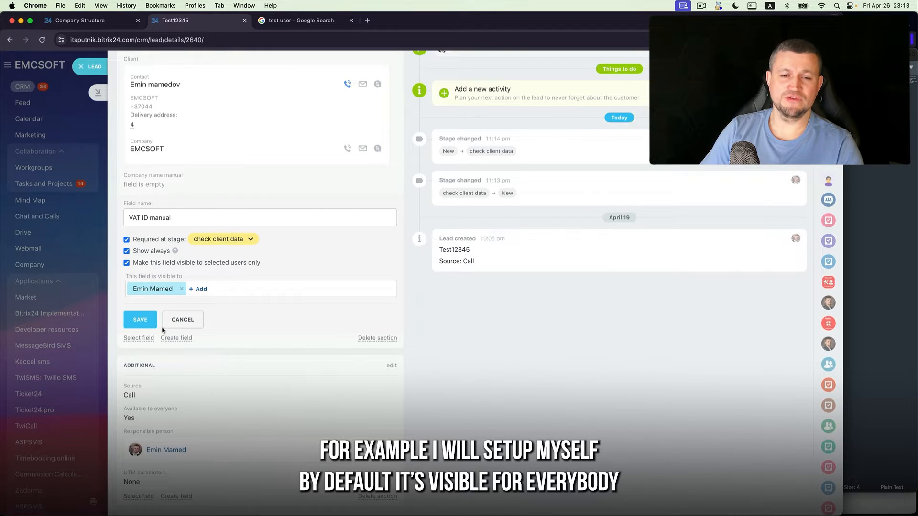
pyautogui.click(141, 320)
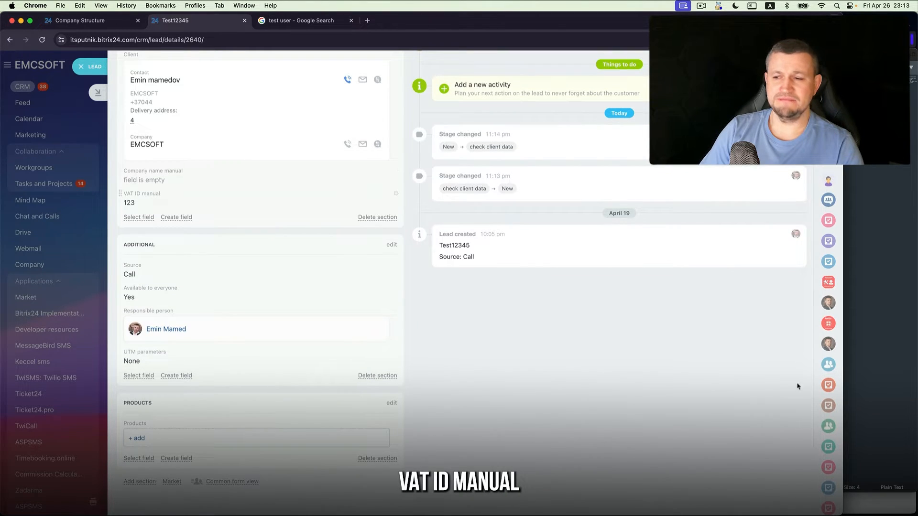
# Switch to Opera and close the open test lead to return to the leads kanban.
pyautogui.click(902, 503)
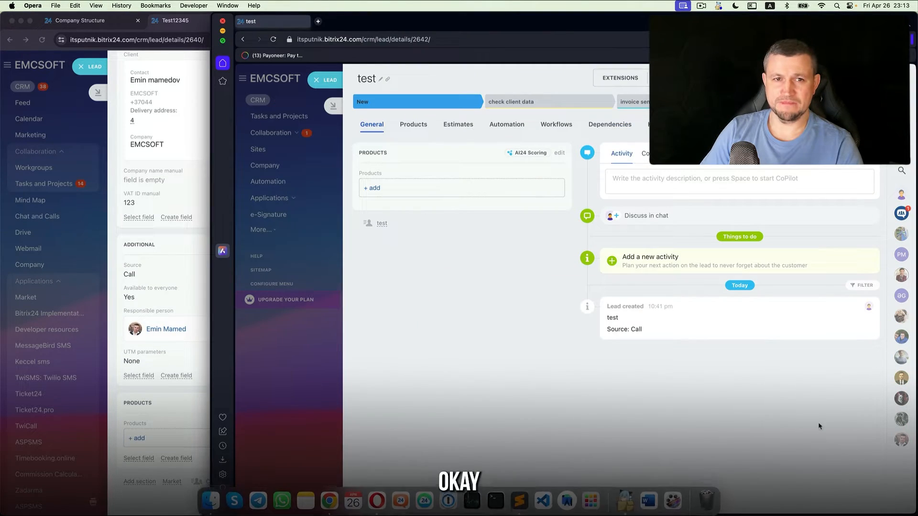
pyautogui.click(329, 77)
pyautogui.click(677, 409)
pyautogui.click(652, 478)
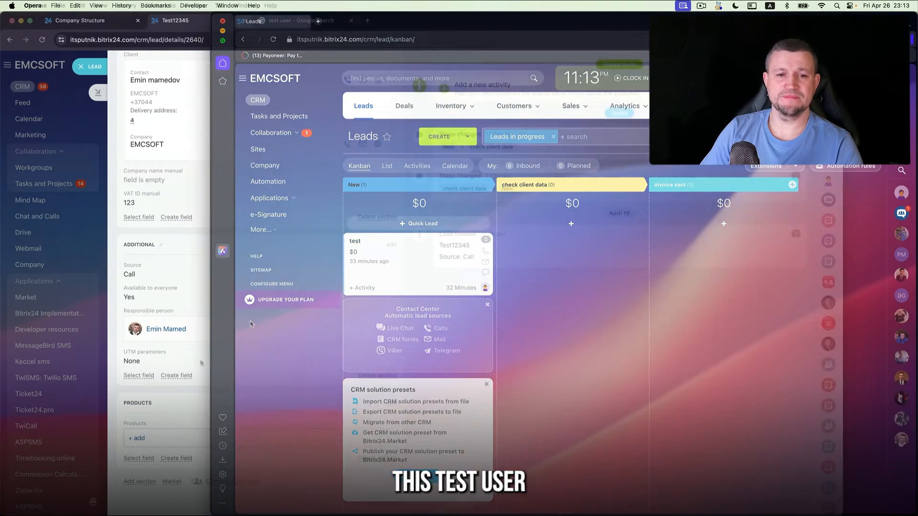
# Switch back to Chrome and change the Test12345 lead's responsible person to Test User.
pyautogui.click(177, 340)
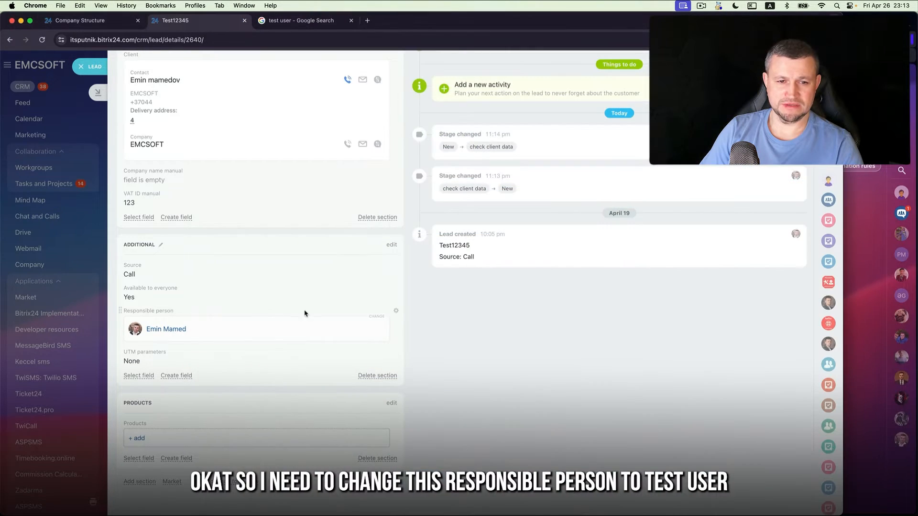
pyautogui.click(375, 317)
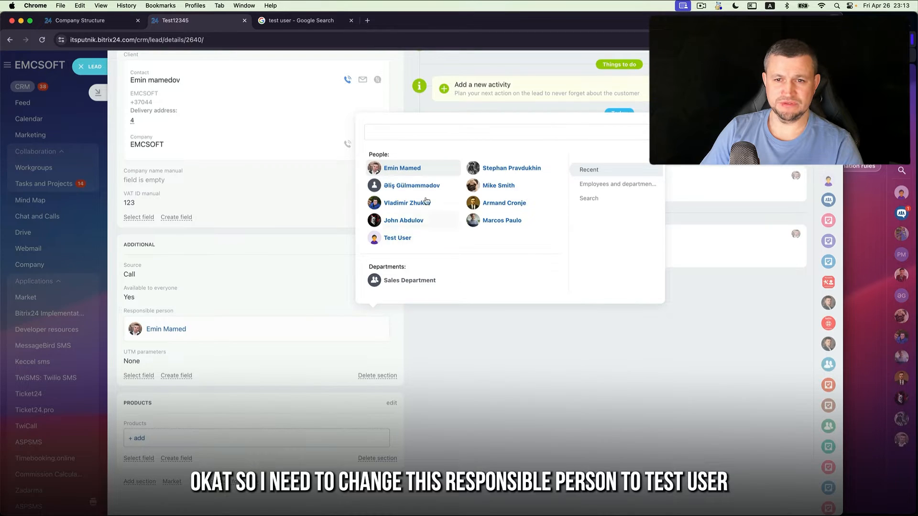
pyautogui.click(397, 238)
# Switch to Opera, reload the leads kanban and open the Test12345 lead.
pyautogui.click(863, 355)
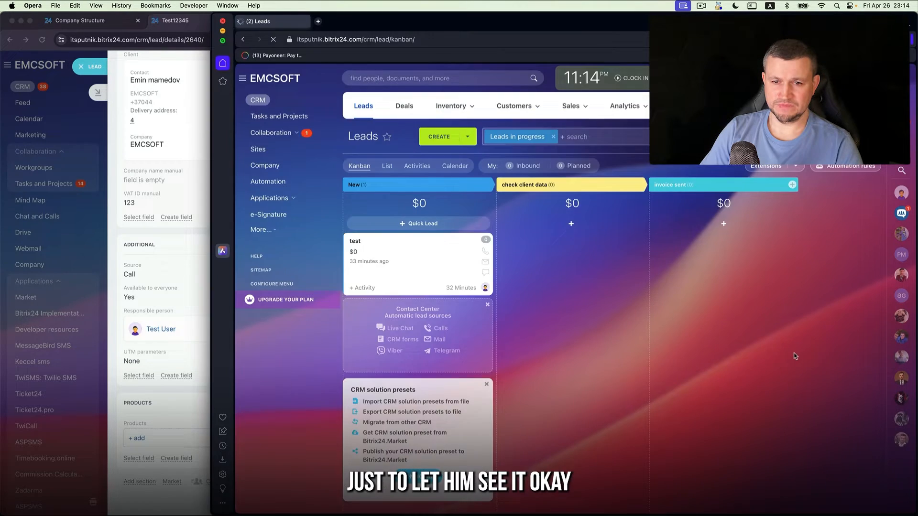
pyautogui.press('super+r')
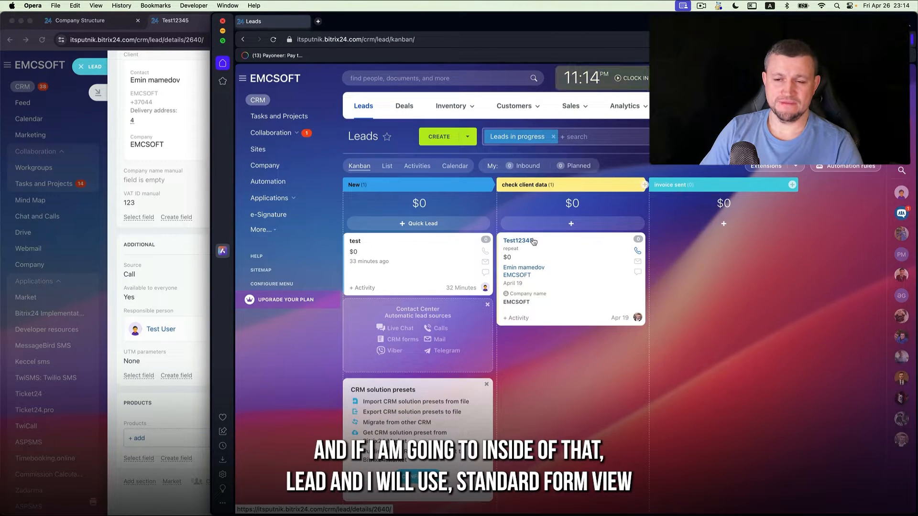
pyautogui.click(534, 242)
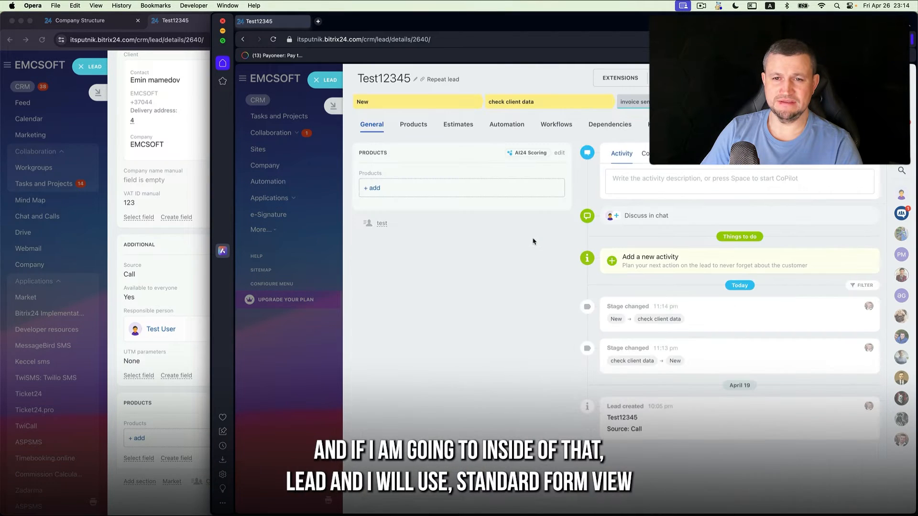
# Apply the standard form view to the lead card and open its About section for editing to check the visible fields.
pyautogui.click(382, 223)
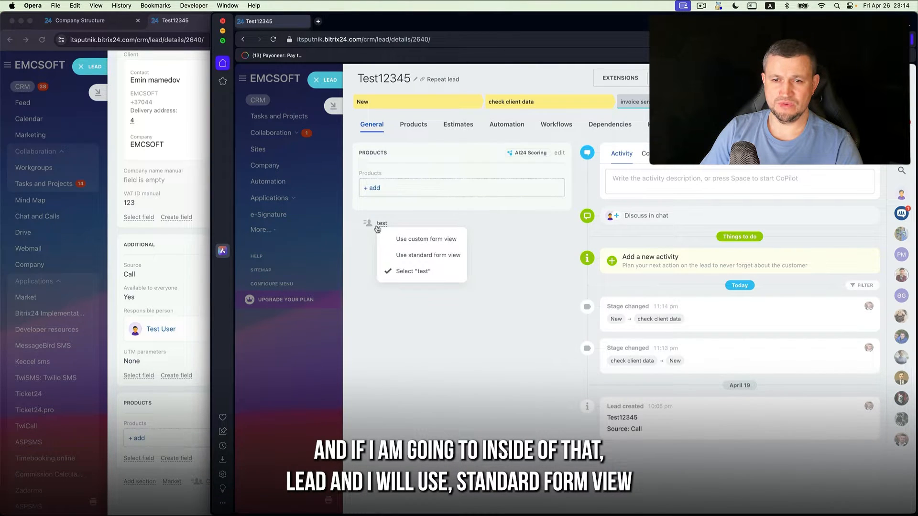
pyautogui.click(409, 255)
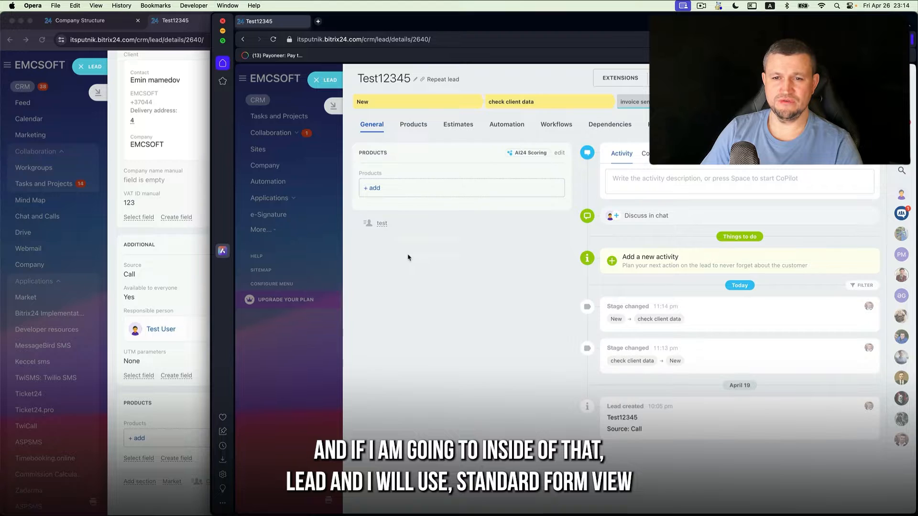
pyautogui.click(560, 153)
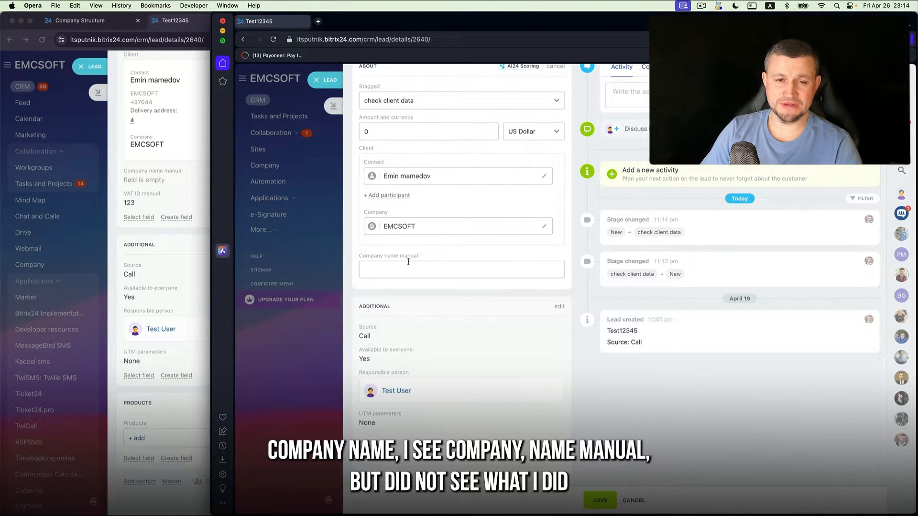
# Return to Chrome, review the Test12345 lead card, and delete its Products and Additional sections.
pyautogui.click(160, 190)
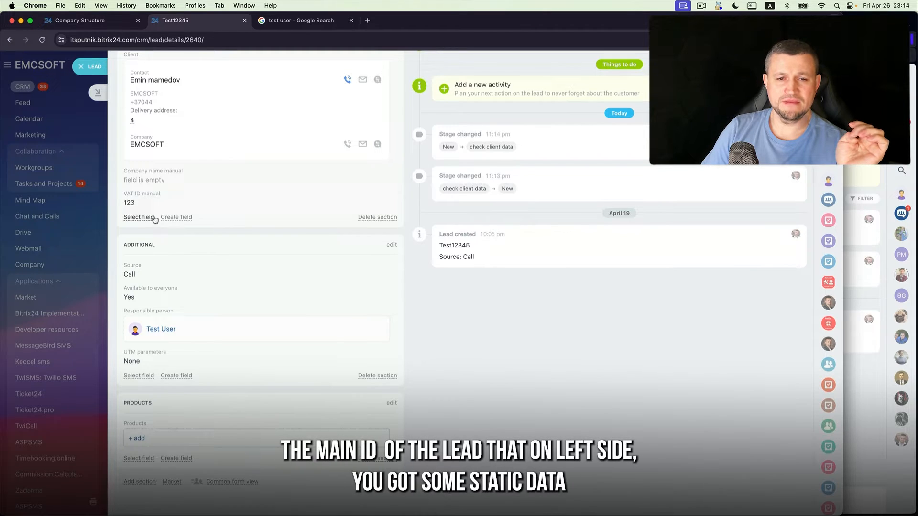
pyautogui.scroll(5, 153, 215)
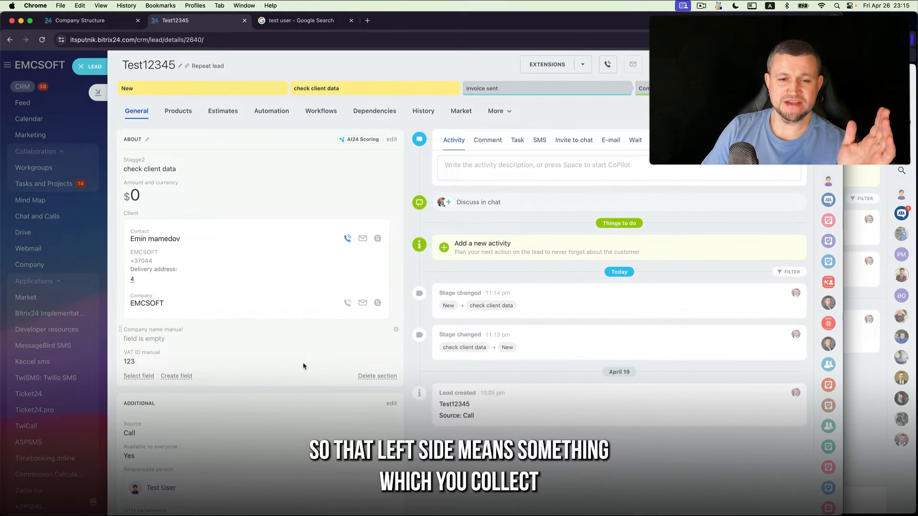
pyautogui.scroll(-3, 350, 445)
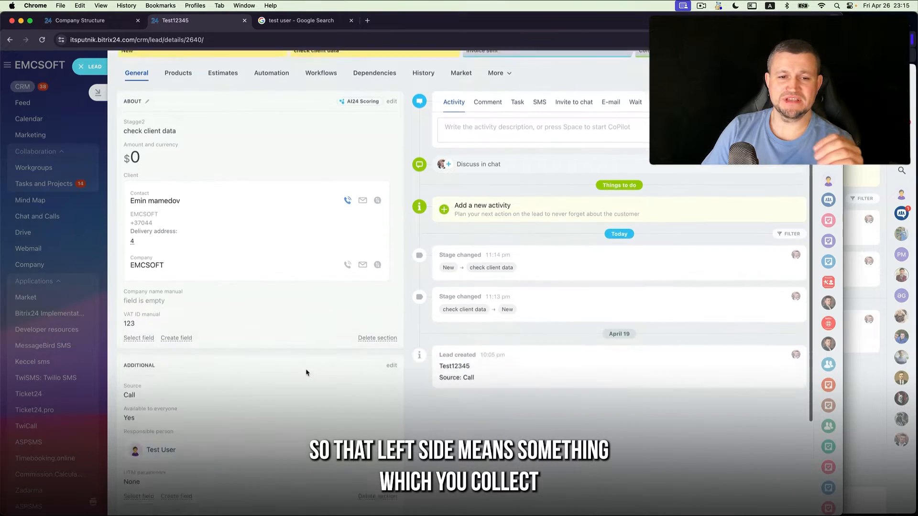
pyautogui.scroll(1, 306, 373)
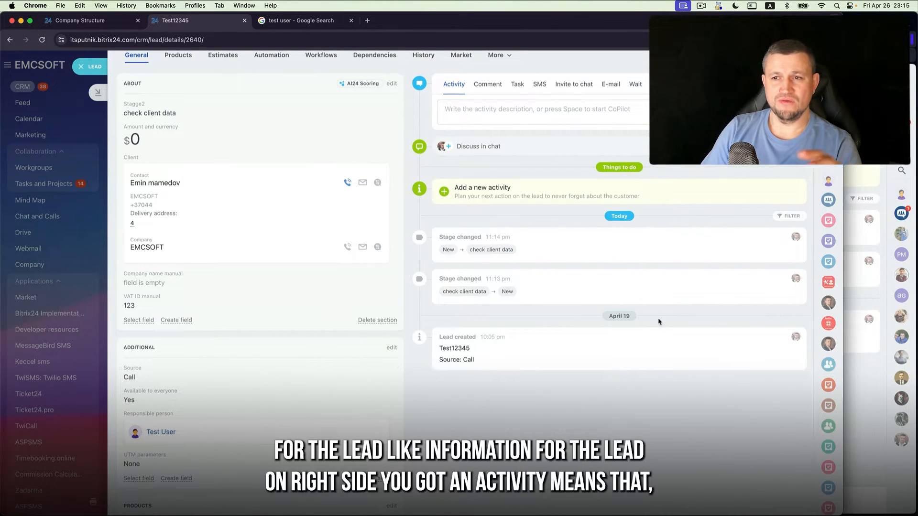
pyautogui.scroll(2, 659, 322)
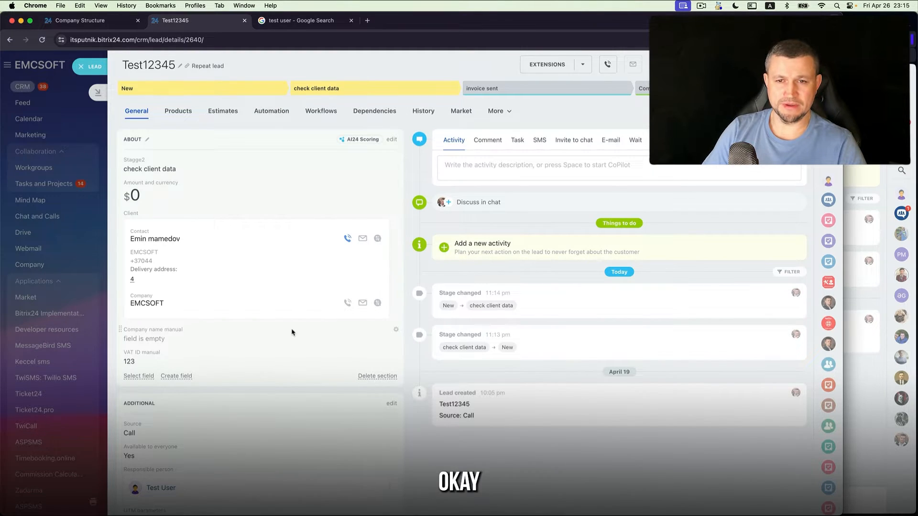
pyautogui.scroll(-3, 290, 332)
pyautogui.scroll(-1, 325, 308)
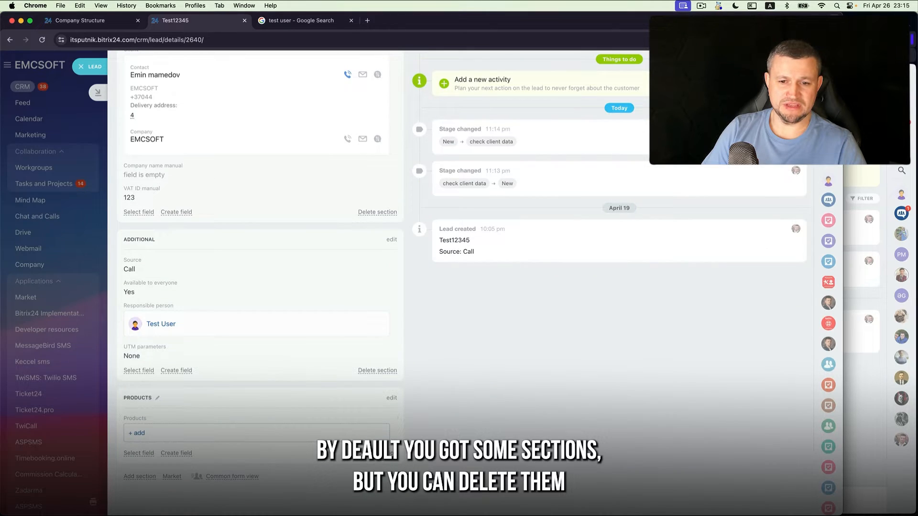
pyautogui.click(378, 453)
pyautogui.click(445, 307)
pyautogui.click(377, 453)
pyautogui.click(452, 308)
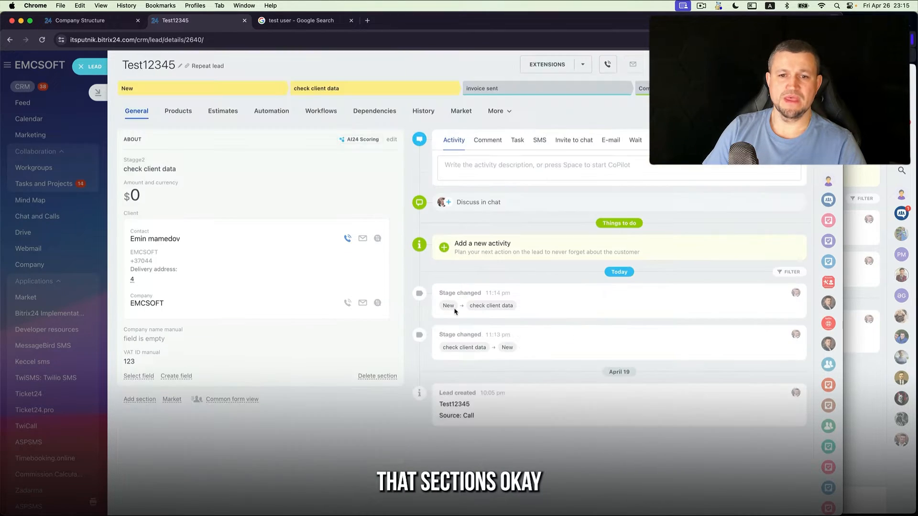
# Add all the hidden lead fields to the About section and look through the extended field list.
pyautogui.click(148, 377)
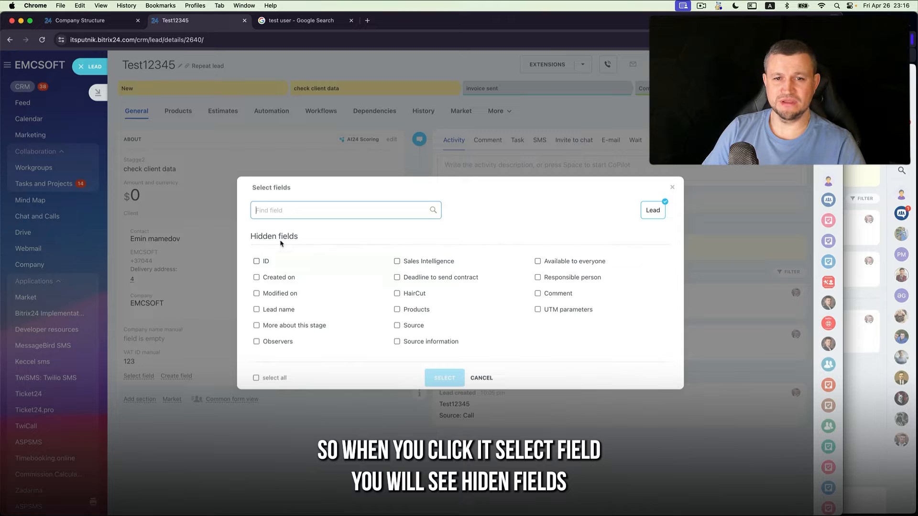
pyautogui.moveTo(253, 236); pyautogui.dragTo(298, 237)
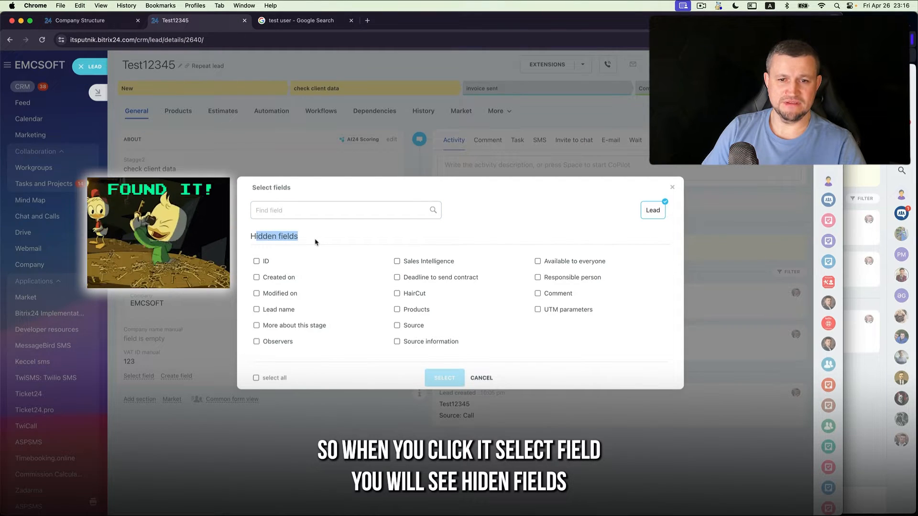
pyautogui.click(271, 382)
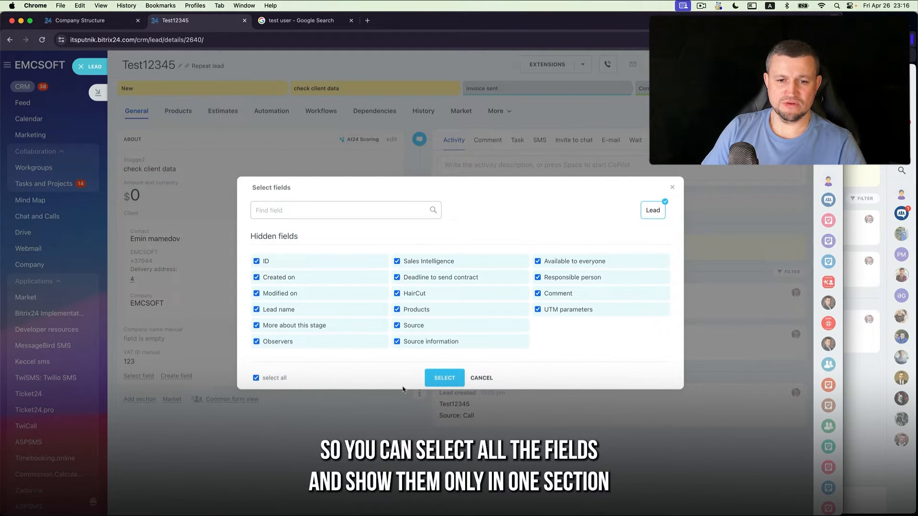
pyautogui.click(443, 378)
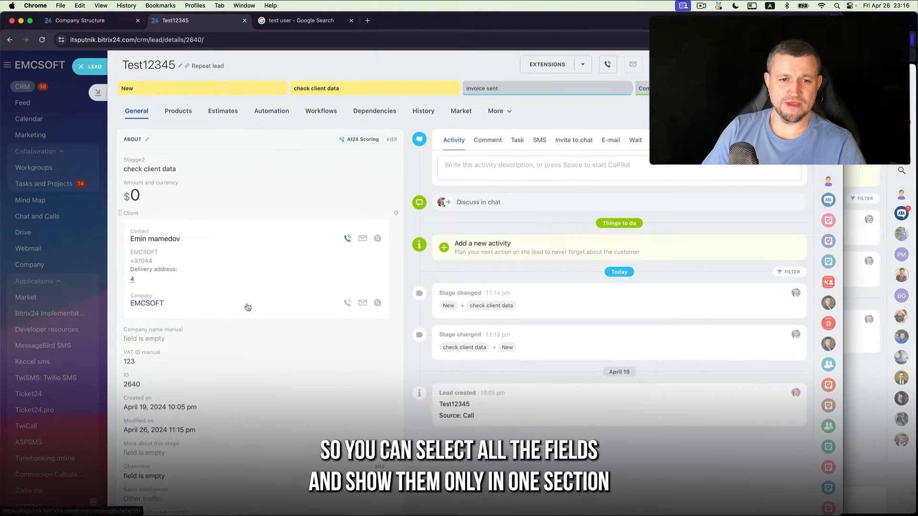
pyautogui.scroll(-5, 246, 307)
pyautogui.scroll(1, 247, 307)
pyautogui.scroll(-1, 248, 307)
pyautogui.scroll(6, 247, 307)
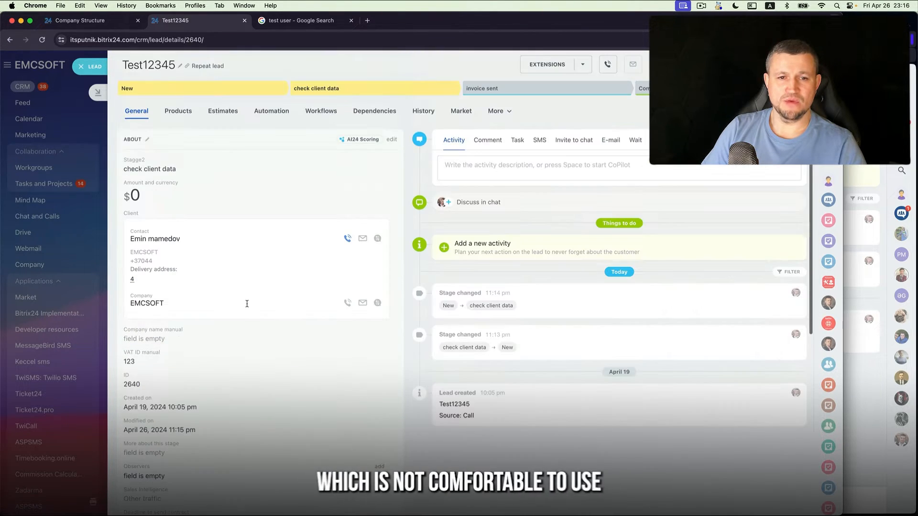
pyautogui.scroll(-6, 247, 308)
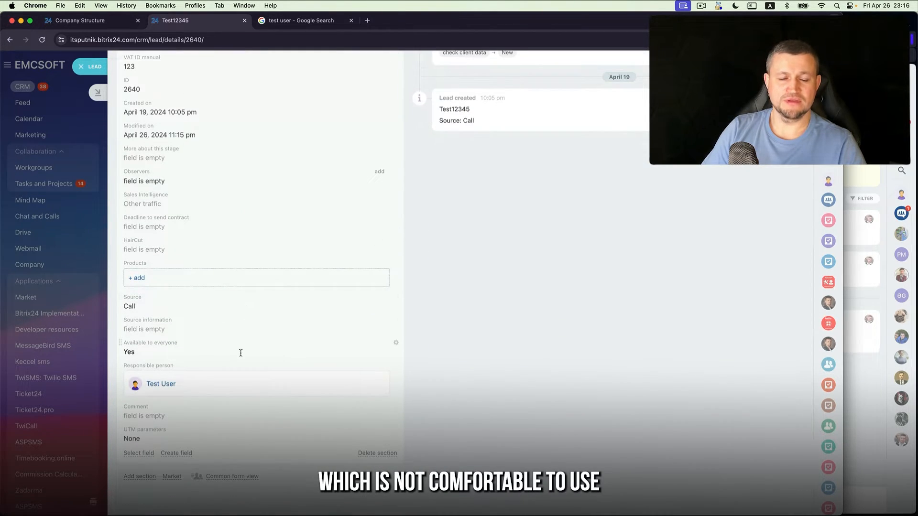
pyautogui.click(147, 457)
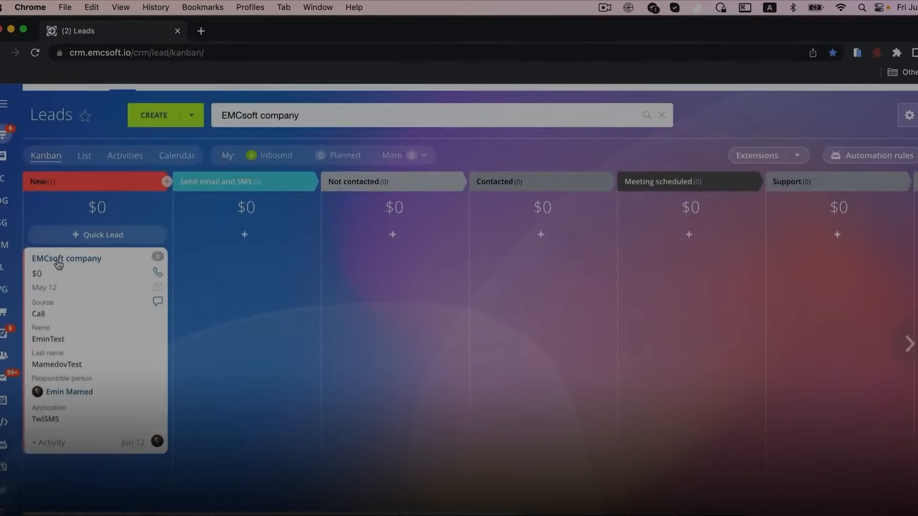
# Send an SMS from the EMCsoft company lead greeting the contact by first name, followed by "Waiting in our office".
pyautogui.click(59, 263)
pyautogui.click(651, 210)
pyautogui.click(890, 233)
pyautogui.click(633, 312)
pyautogui.write('Hello Emin')
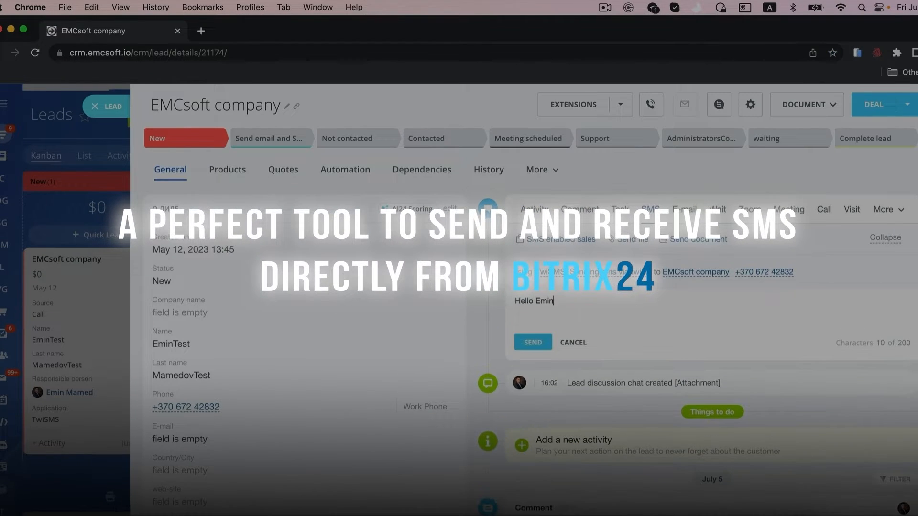
pyautogui.write('! Waiting in our office')
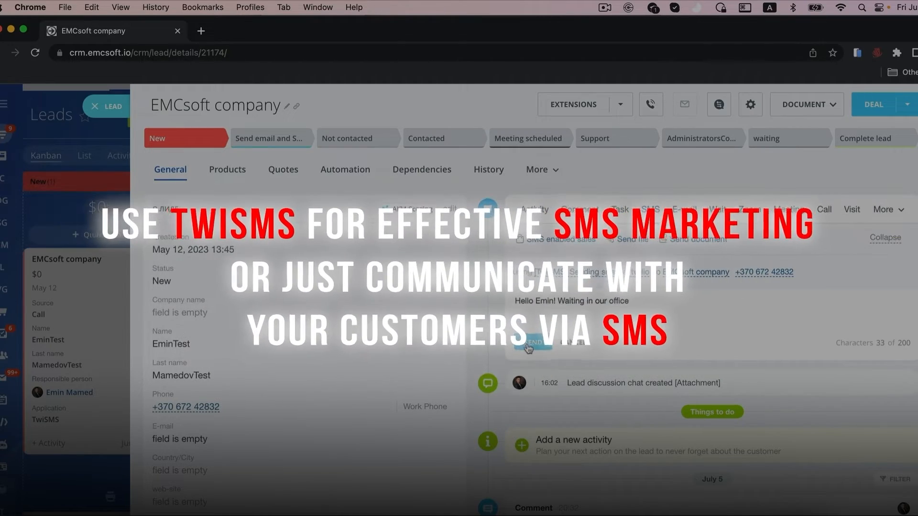
pyautogui.click(528, 344)
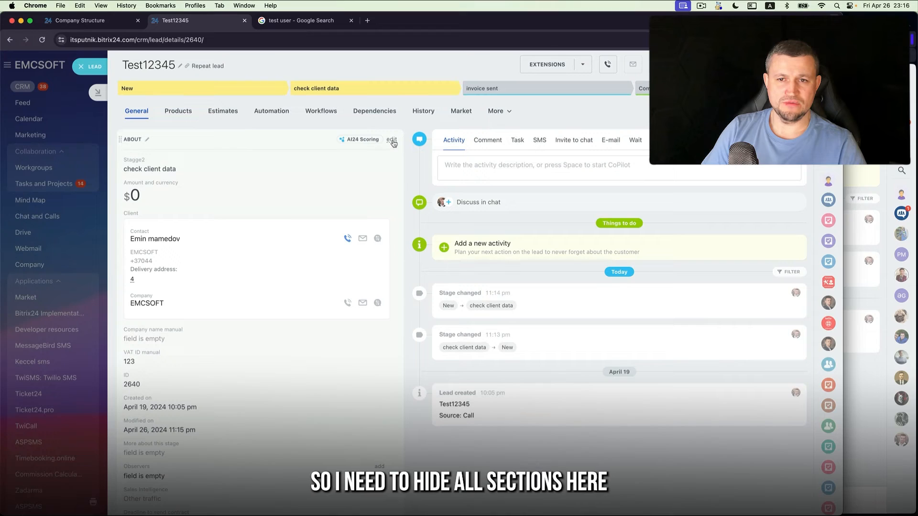
# Hide the fields of the lead card's About section one by one, beginning with Stagge2, Amount and currency, and Client.
pyautogui.click(400, 163)
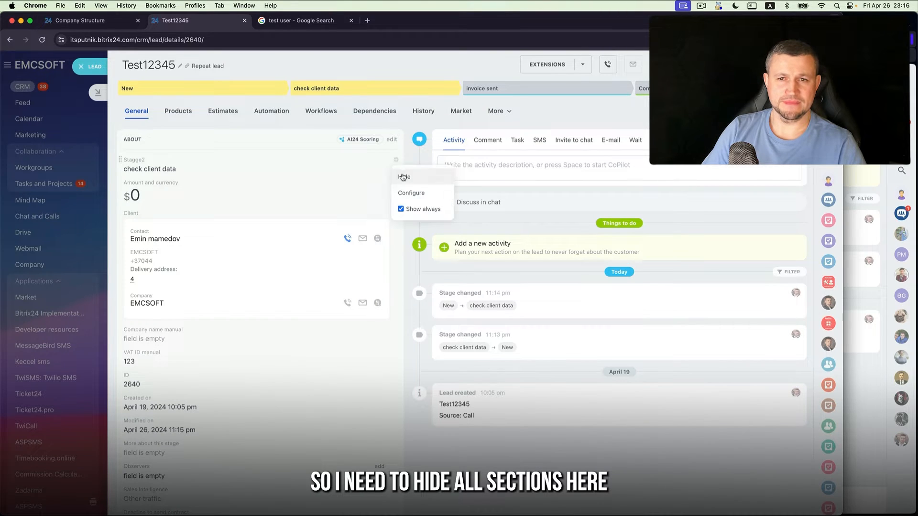
pyautogui.click(404, 180)
pyautogui.click(395, 161)
pyautogui.click(403, 178)
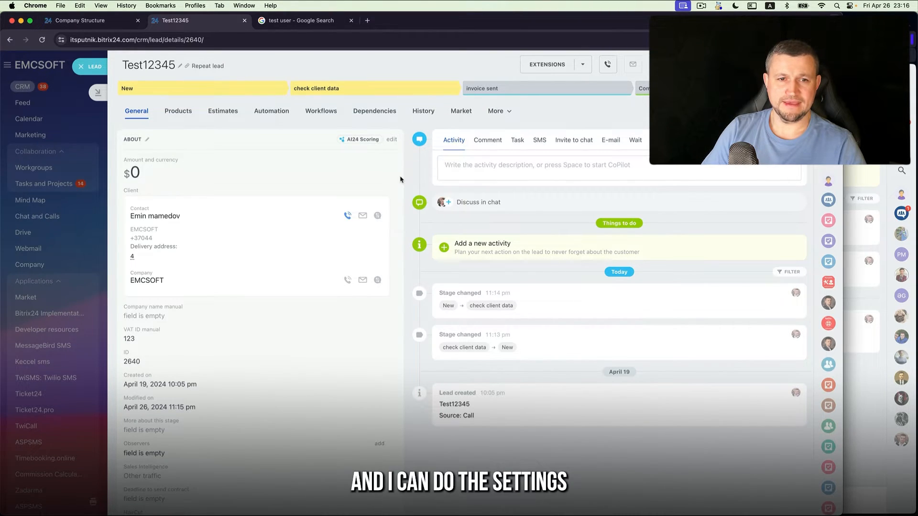
pyautogui.click(396, 161)
pyautogui.click(402, 178)
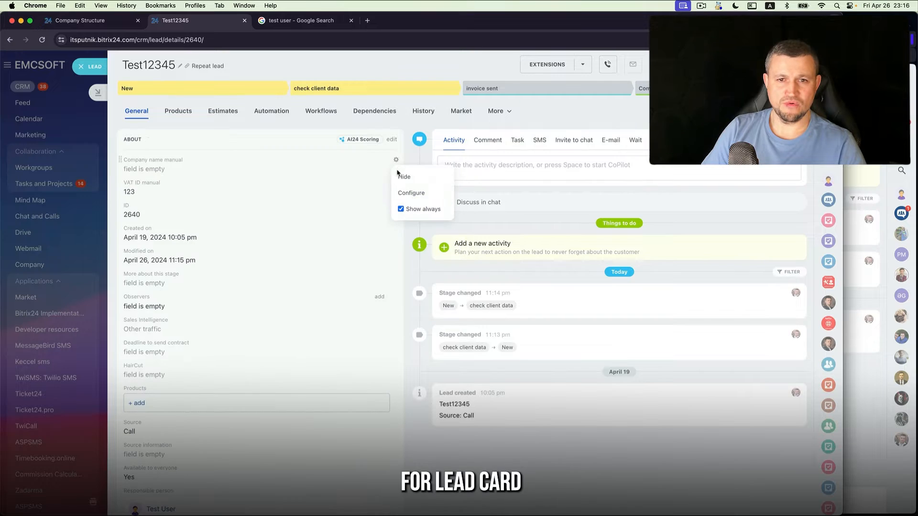
pyautogui.click(396, 161)
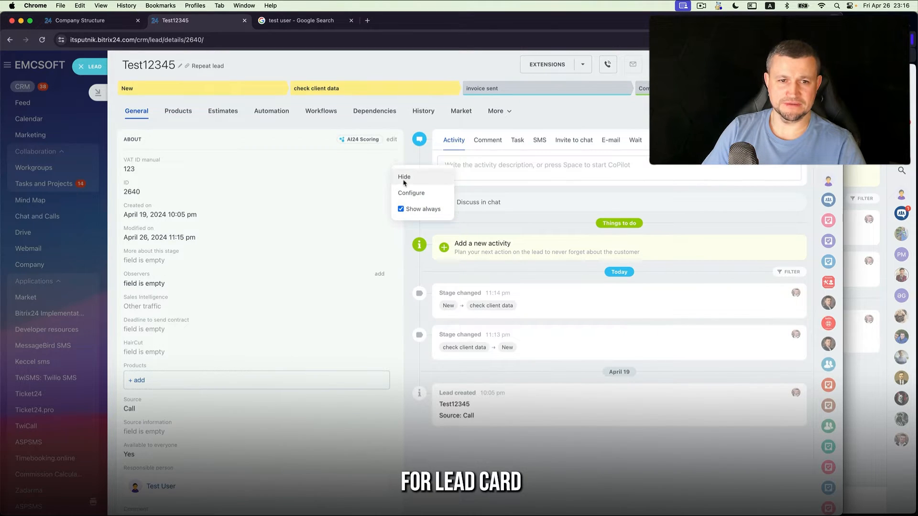
pyautogui.click(402, 179)
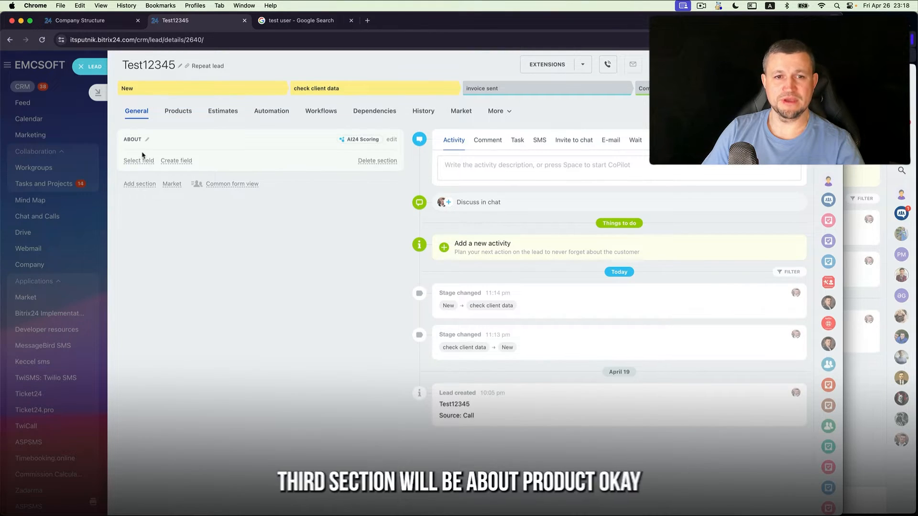
# Rename the About section to "About client section" and add the Client, ID, Observers and Responsible person fields to it.
pyautogui.click(147, 140)
pyautogui.write('client')
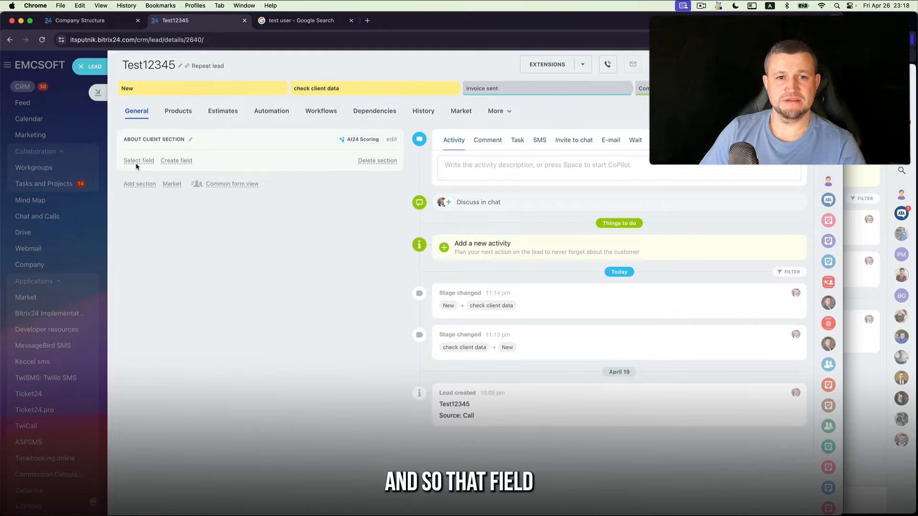
pyautogui.click(138, 161)
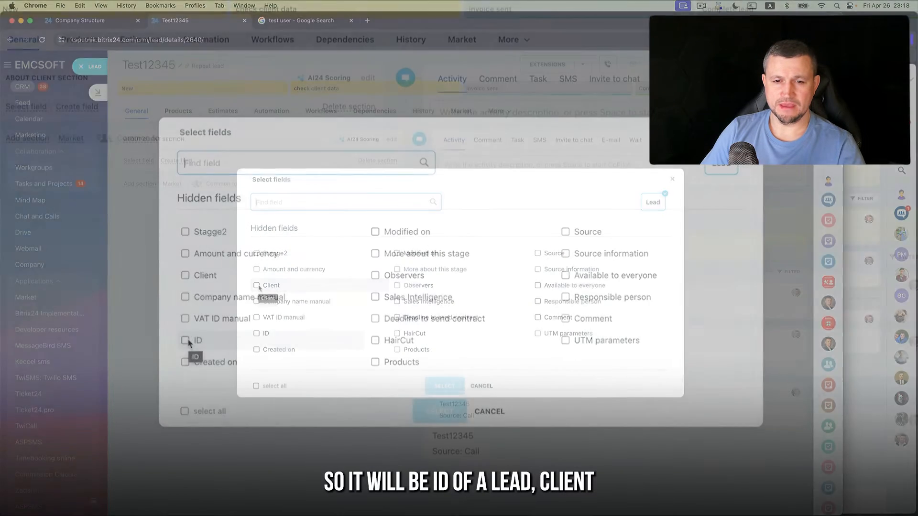
pyautogui.click(256, 334)
pyautogui.click(257, 286)
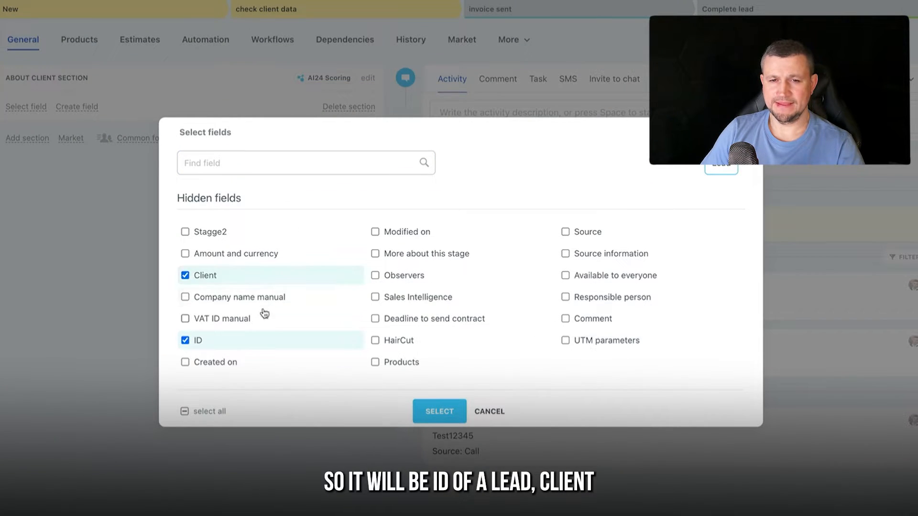
pyautogui.click(375, 276)
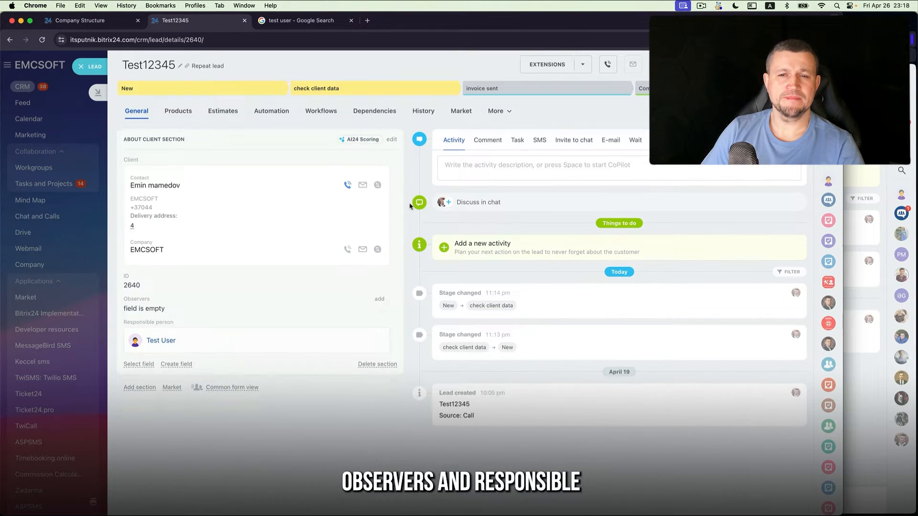
# Set the Lead name field to always show in the client section, review the section's fields and save the card.
pyautogui.click(396, 173)
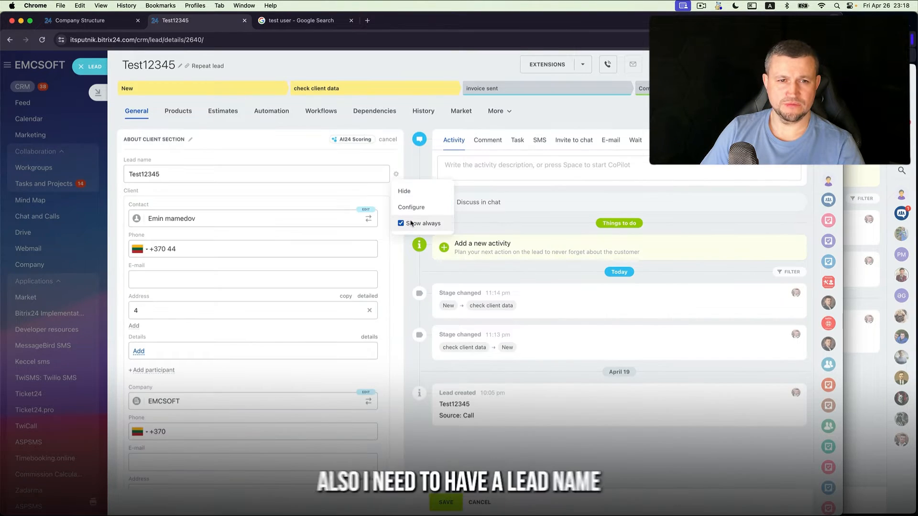
pyautogui.click(414, 165)
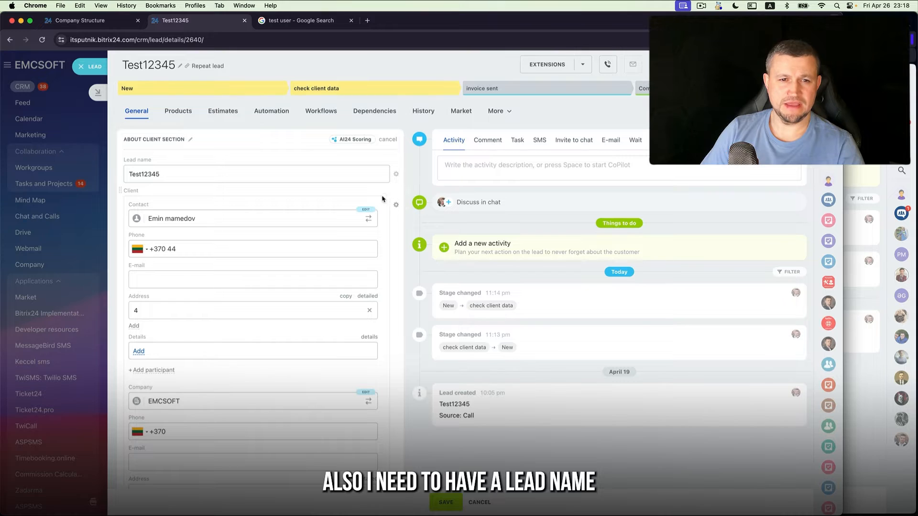
pyautogui.scroll(-3, 363, 330)
pyautogui.scroll(-5, 363, 330)
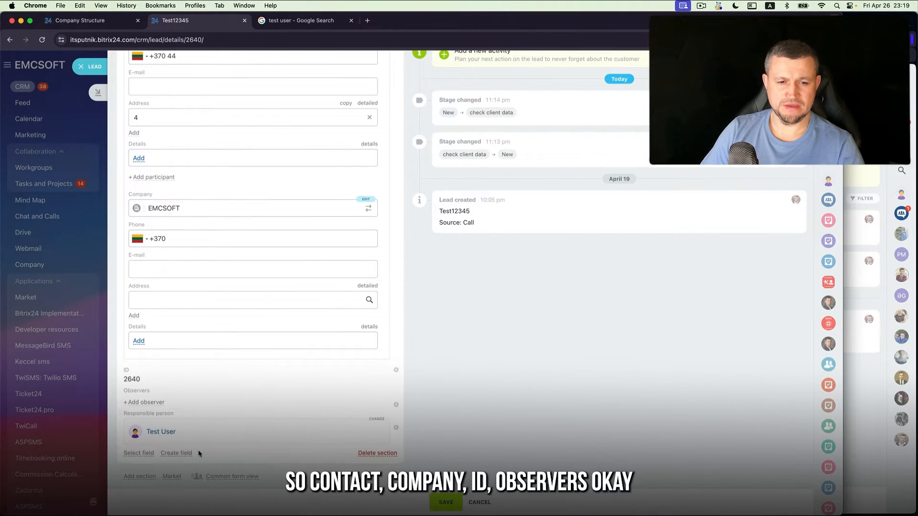
pyautogui.click(442, 502)
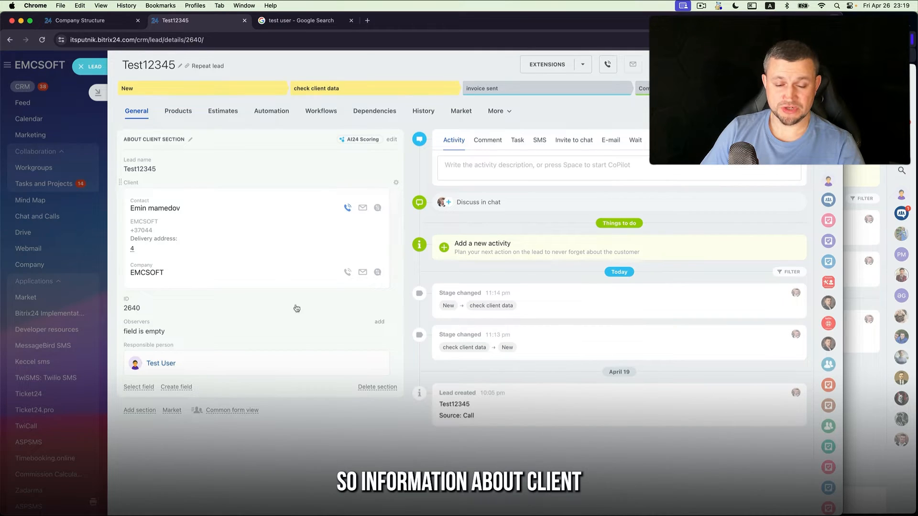
# Add a "Marketing data" section with the Created on, Source and UTM parameters fields, and set Source to Website.
pyautogui.click(143, 410)
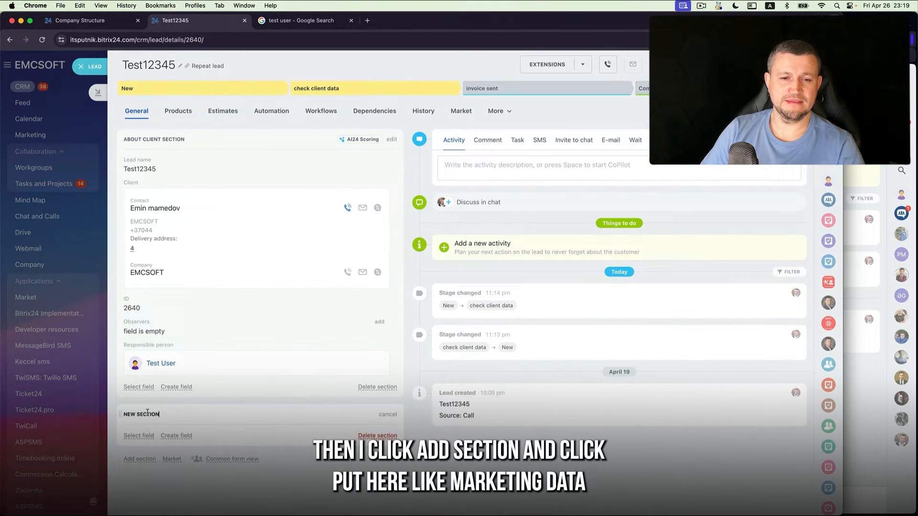
pyautogui.tripleClick(179, 418)
pyautogui.write('MA')
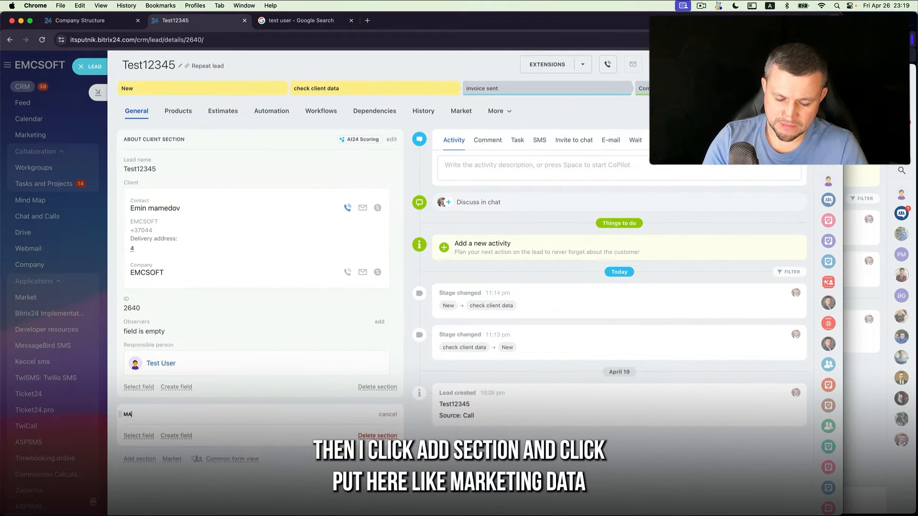
pyautogui.write('RKETING DATA')
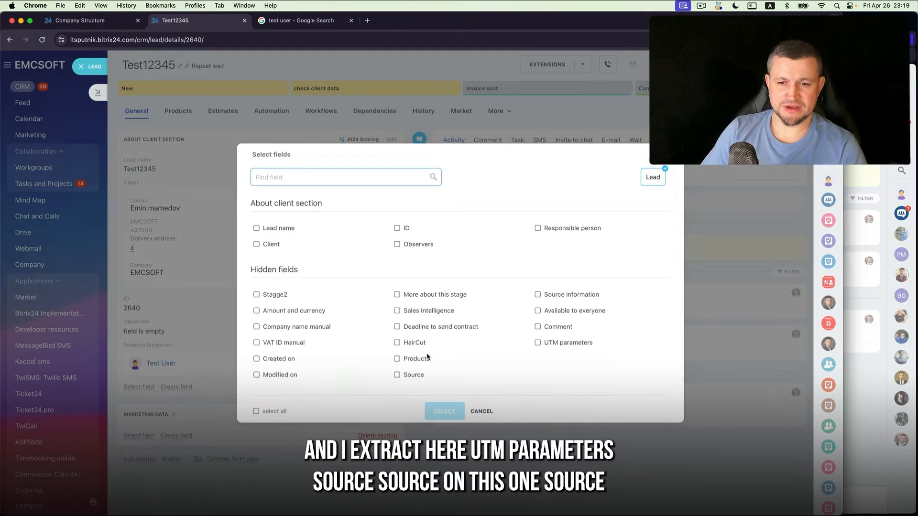
pyautogui.click(539, 344)
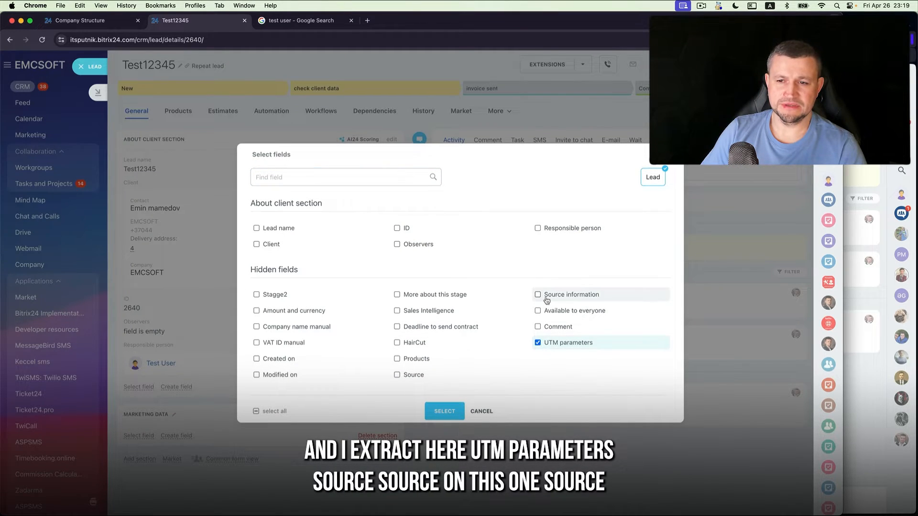
pyautogui.click(397, 376)
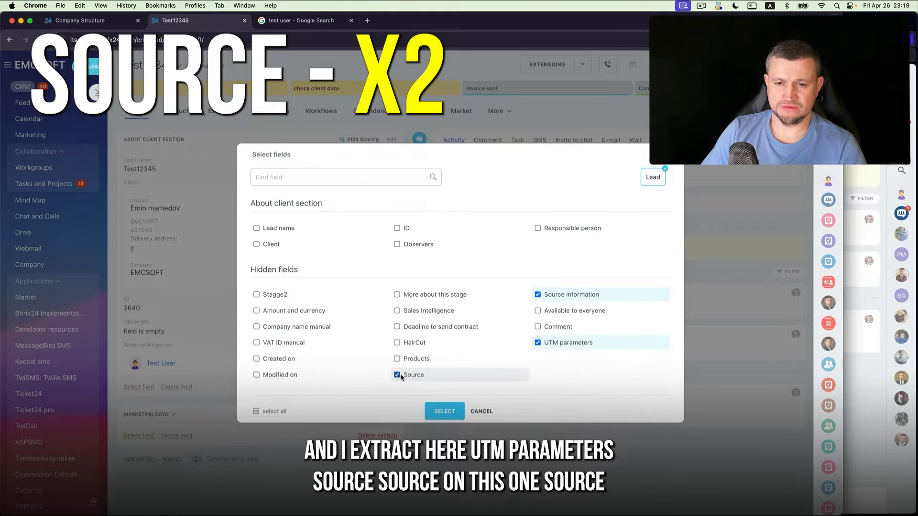
pyautogui.click(538, 295)
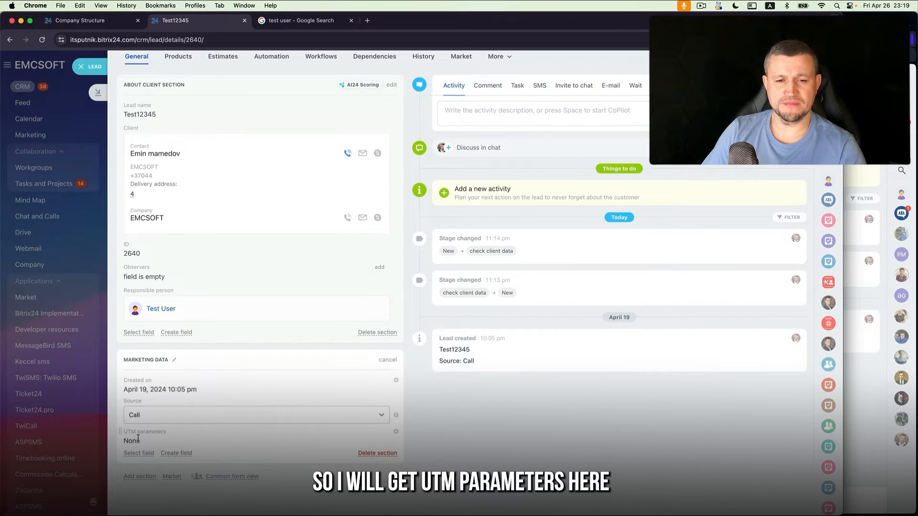
pyautogui.click(174, 420)
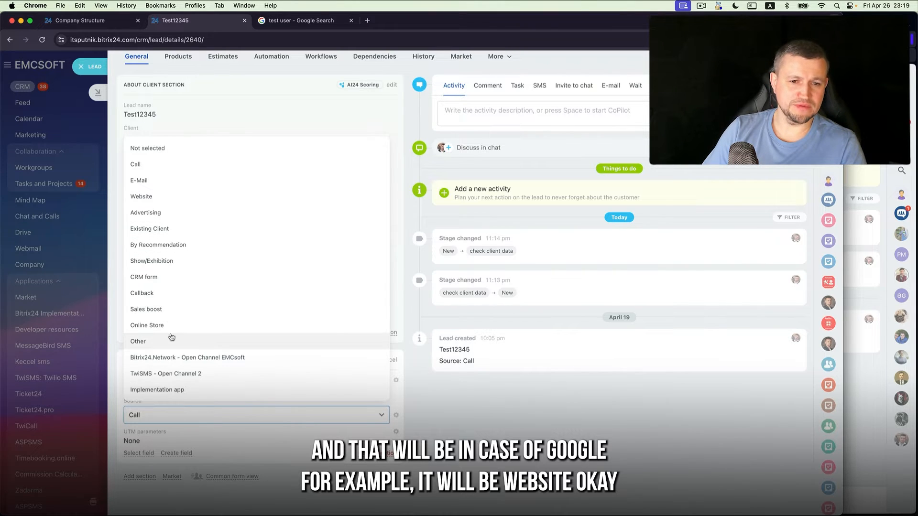
pyautogui.click(164, 197)
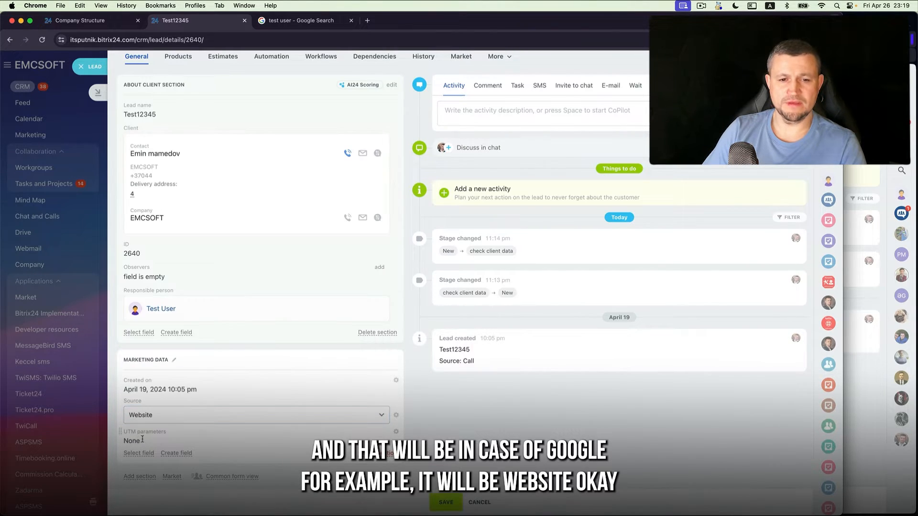
# Save the marketing data, create a "Products" section and select the hidden Products field for display on the card.
pyautogui.click(141, 480)
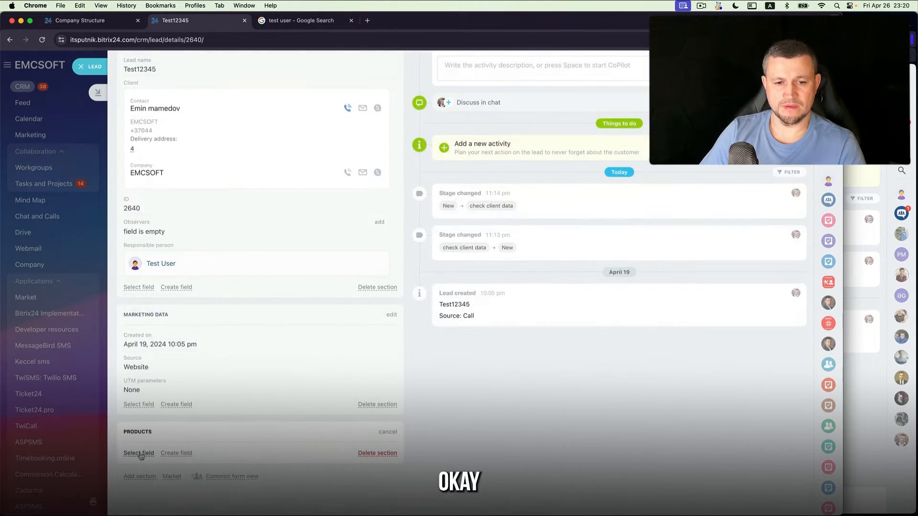
pyautogui.click(140, 454)
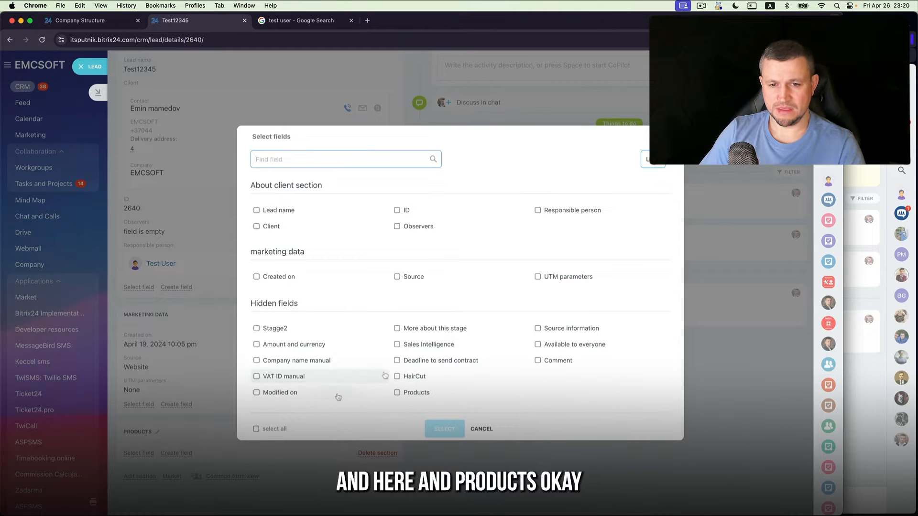
pyautogui.click(397, 392)
pyautogui.click(443, 429)
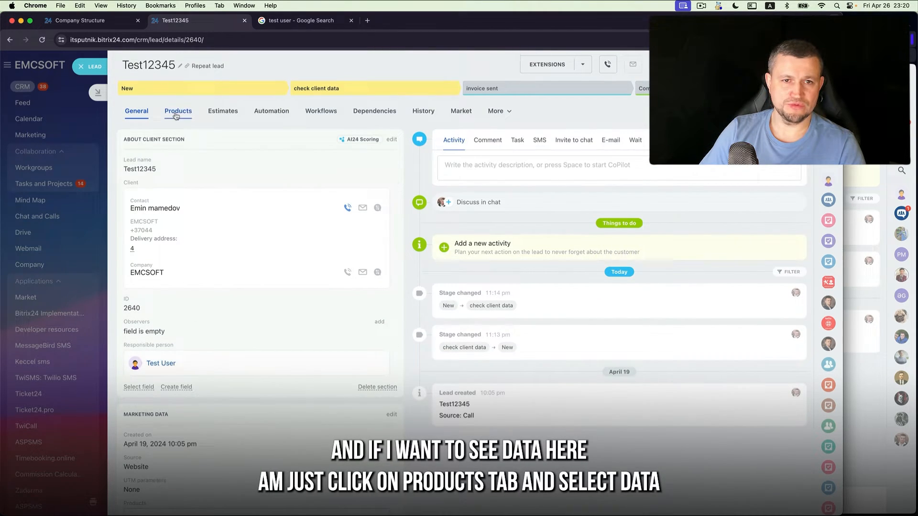
# Add the Mac Book Air, Apple watch and IPhone 14 Pro MAX to the lead's product list and save.
pyautogui.click(176, 113)
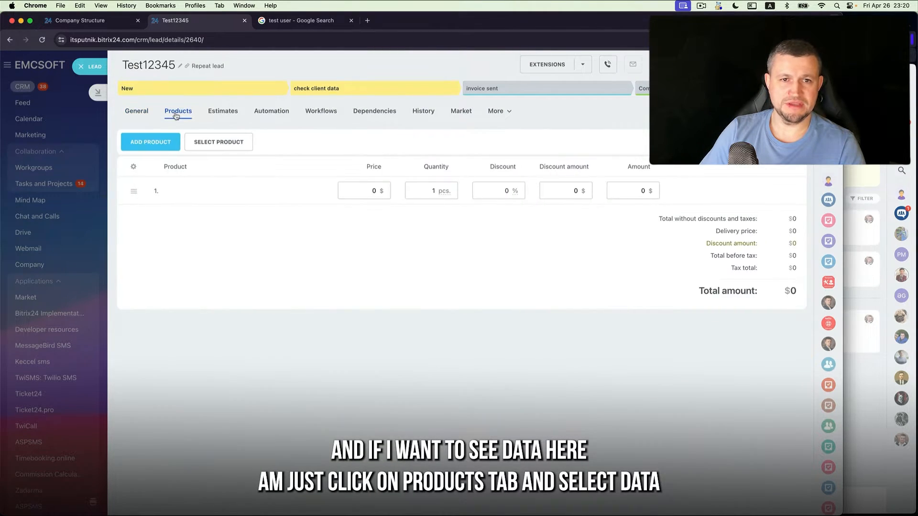
pyautogui.click(213, 141)
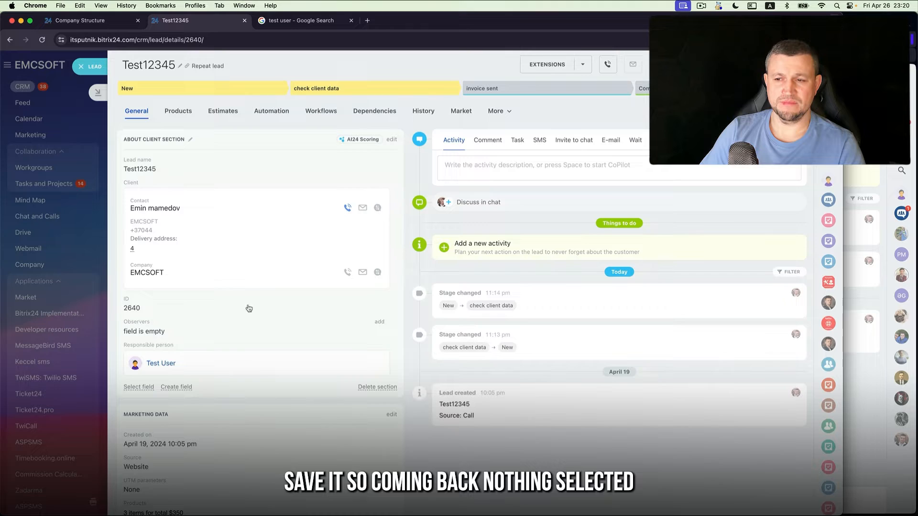
# Move the Products field from the Marketing data section into the Products section and add the Amount and currency field there.
pyautogui.scroll(-5, 248, 309)
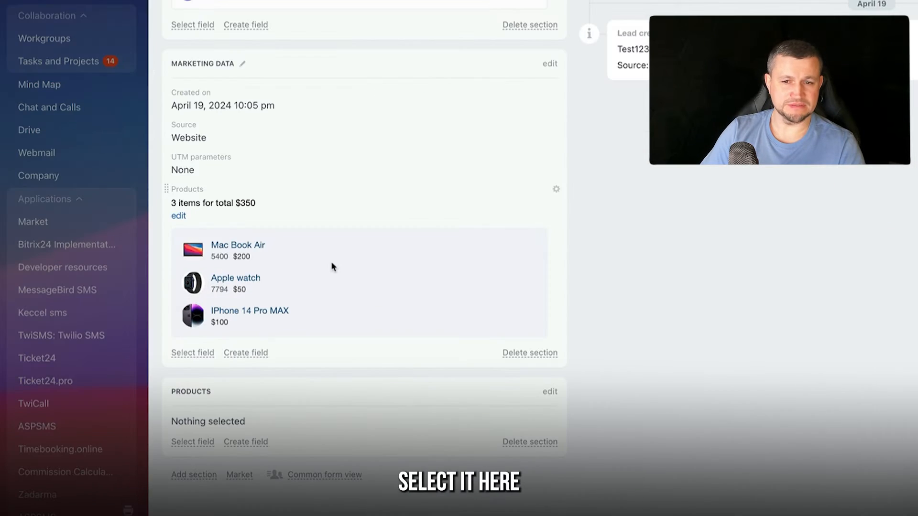
pyautogui.moveTo(237, 329); pyautogui.dragTo(192, 442)
pyautogui.click(338, 317)
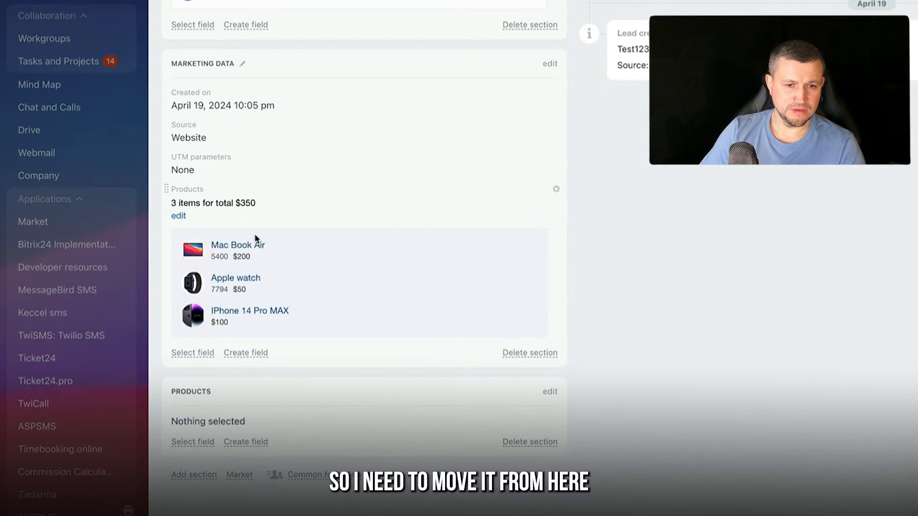
pyautogui.moveTo(166, 189); pyautogui.dragTo(143, 446)
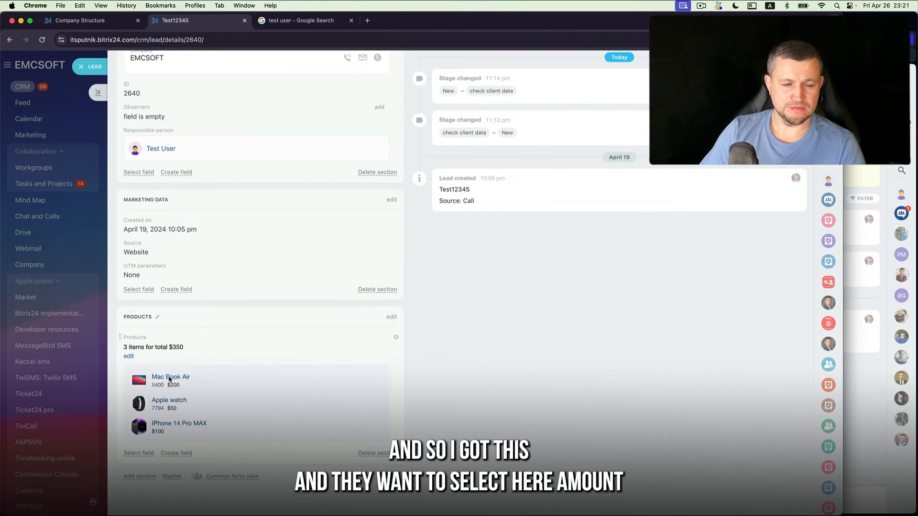
pyautogui.click(138, 453)
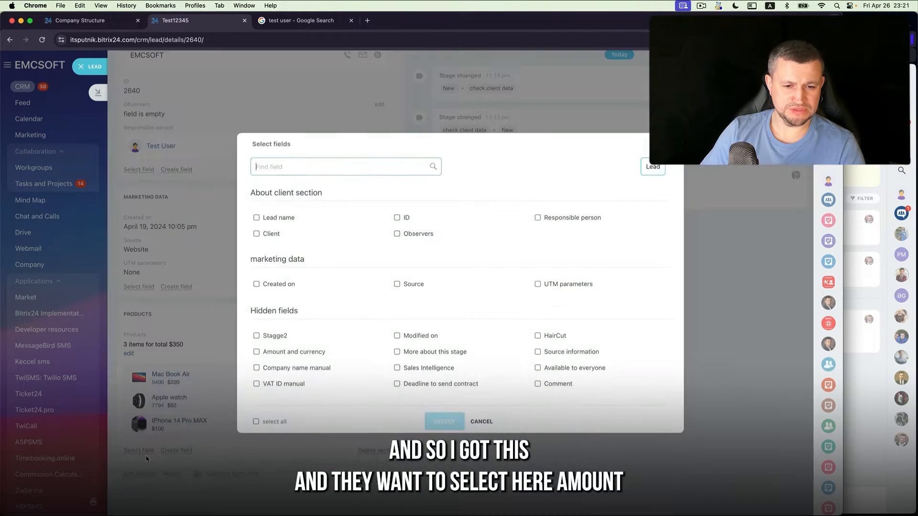
pyautogui.click(257, 352)
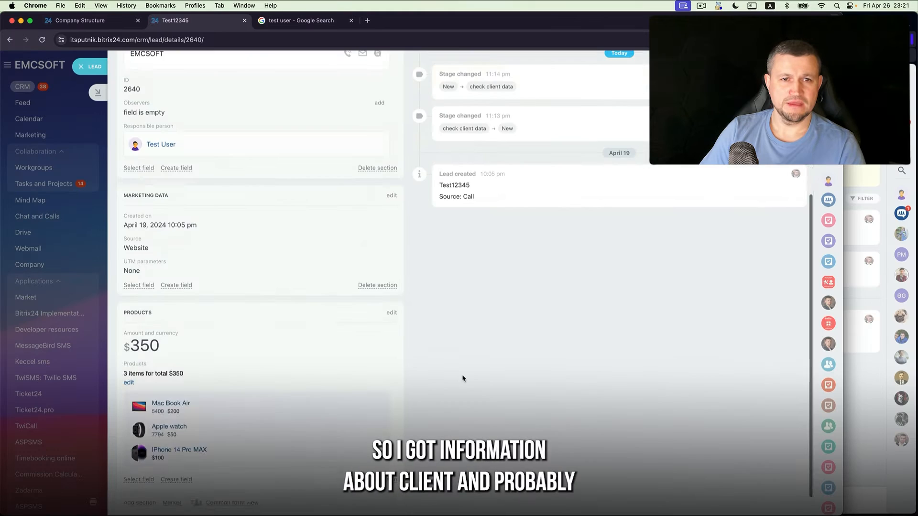
# Move the Products section directly below the client section, above Marketing data, and review the order of the card's sections.
pyautogui.scroll(5, 462, 379)
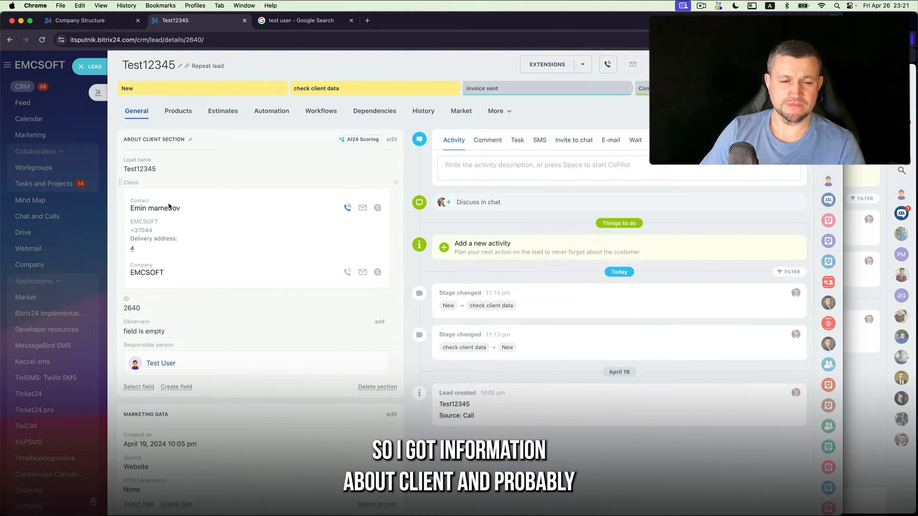
pyautogui.scroll(-5, 193, 234)
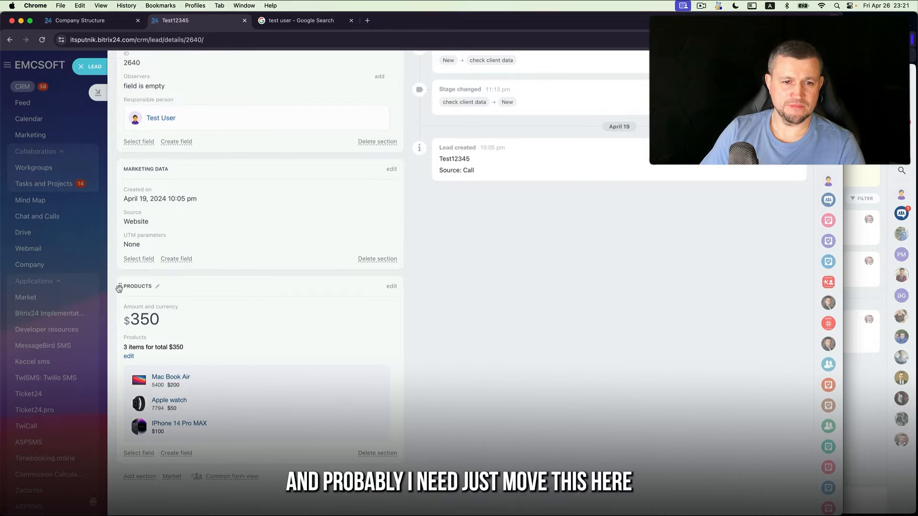
pyautogui.moveTo(119, 287); pyautogui.dragTo(133, 140)
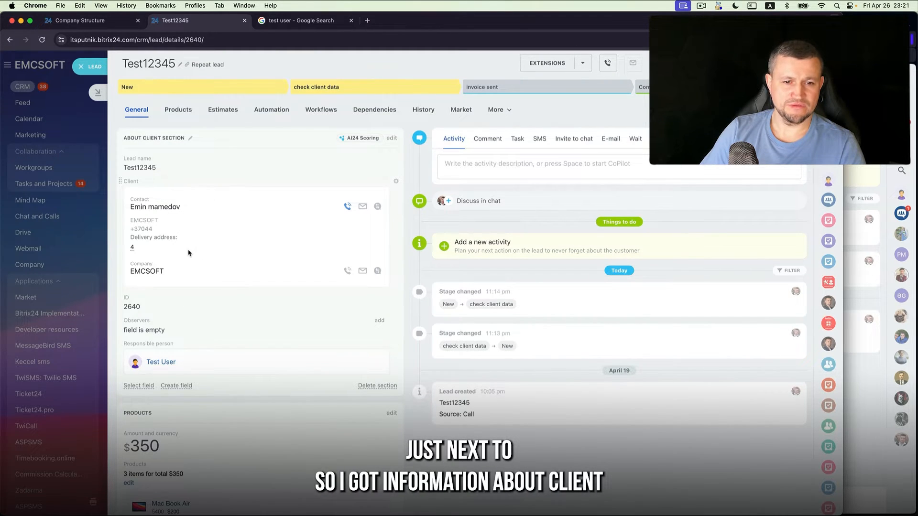
pyautogui.scroll(-5, 189, 254)
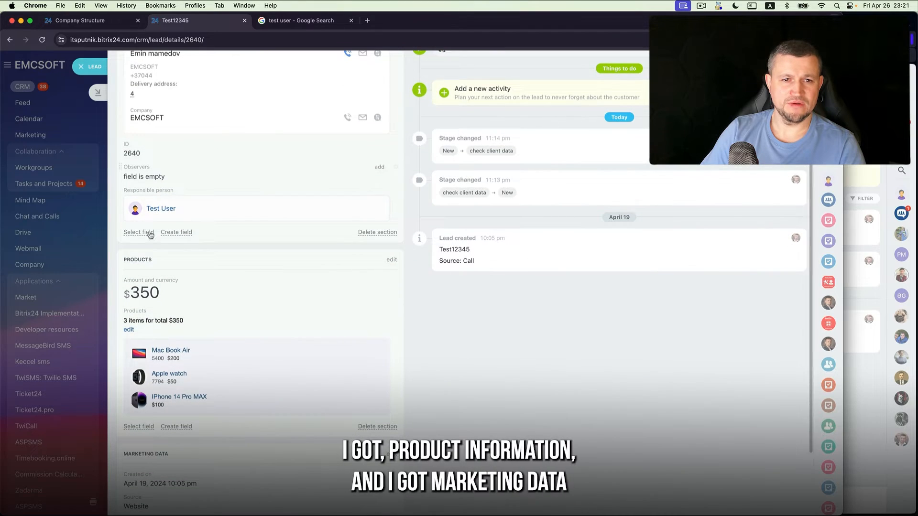
# Review the lead card's sections and examine the fields that can be selected for the client section, without adding any.
pyautogui.scroll(-3, 158, 268)
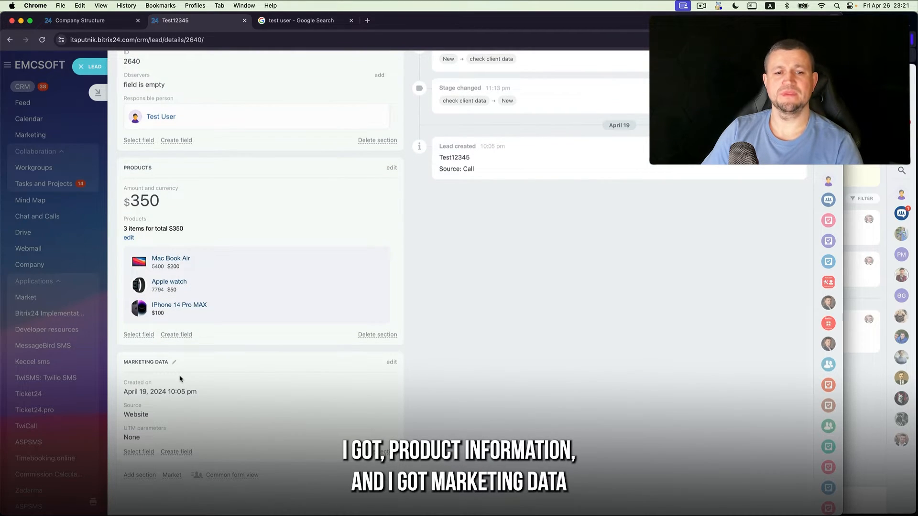
pyautogui.scroll(8, 168, 411)
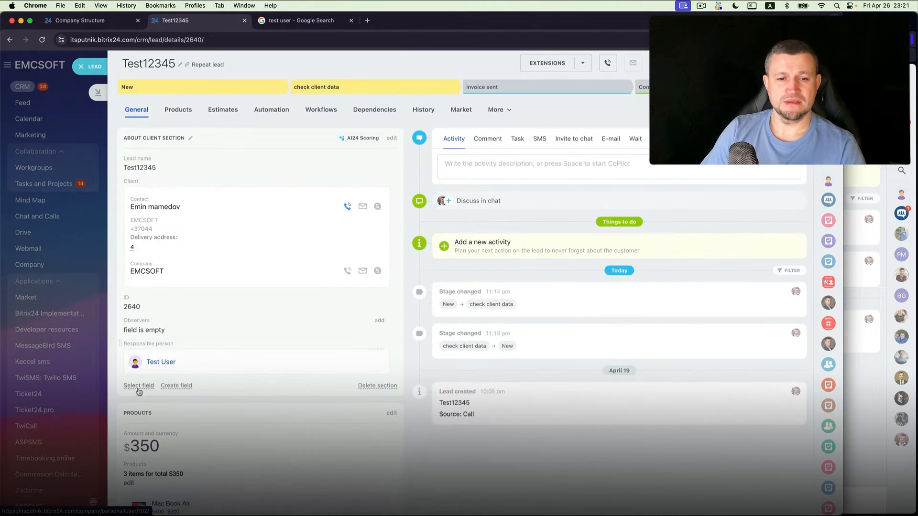
pyautogui.click(138, 385)
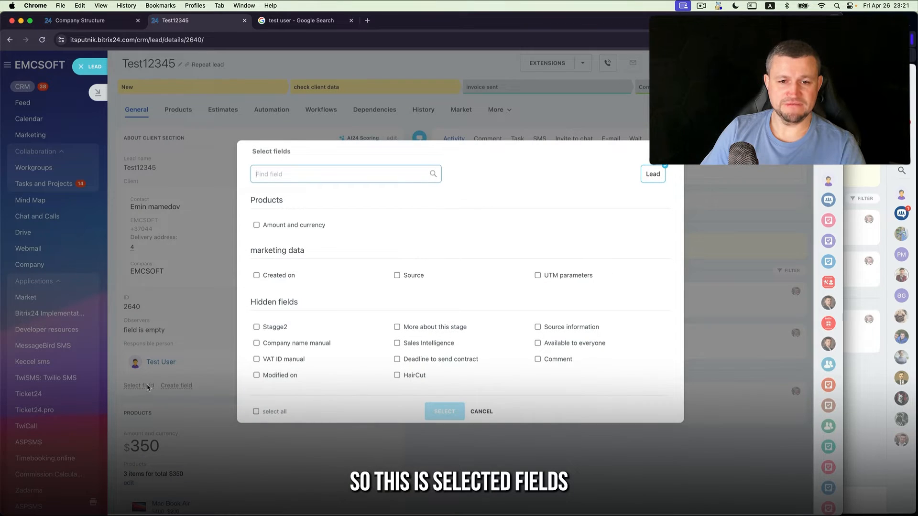
pyautogui.click(480, 411)
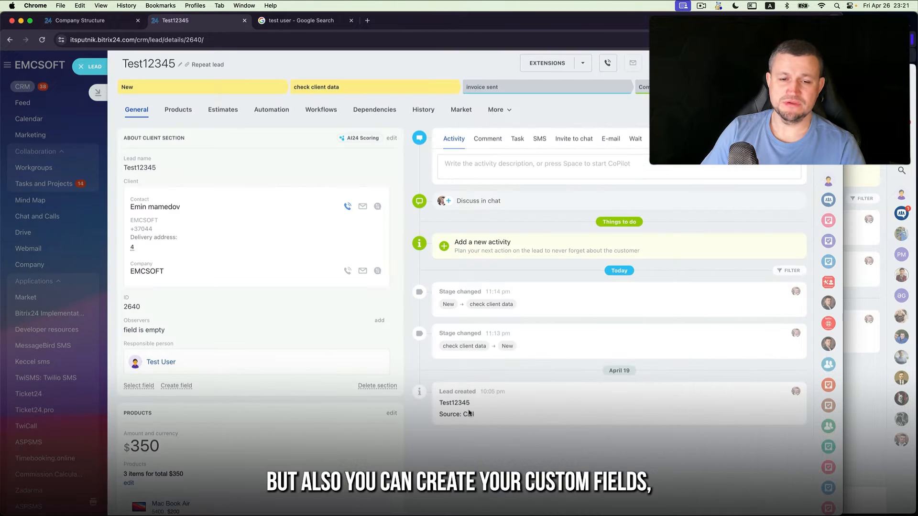
# Examine the custom field types offered for the client section, from String and List through to Create custom field type.
pyautogui.click(186, 388)
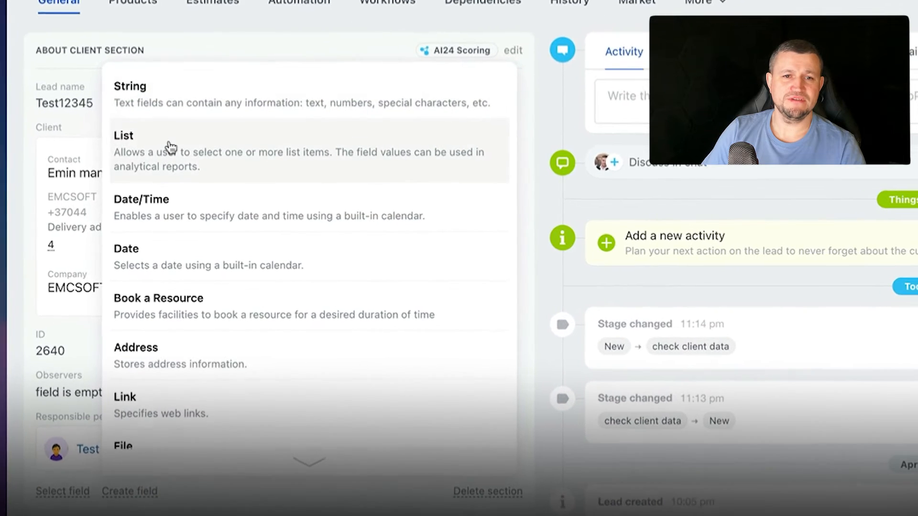
pyautogui.scroll(-1, 177, 198)
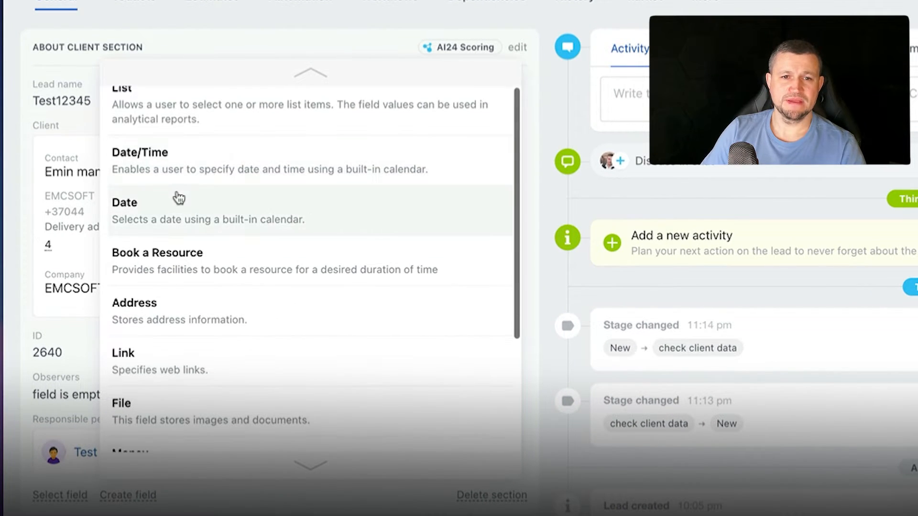
pyautogui.scroll(-1, 177, 268)
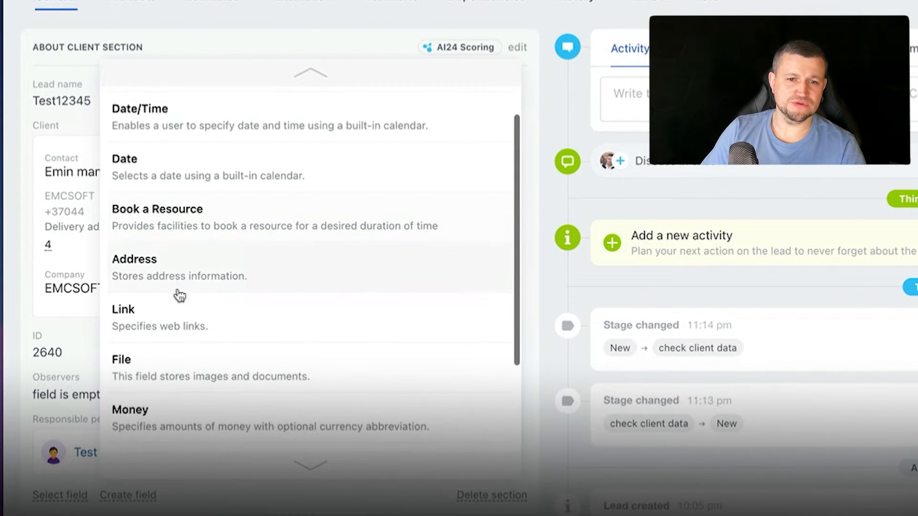
pyautogui.scroll(-3, 175, 387)
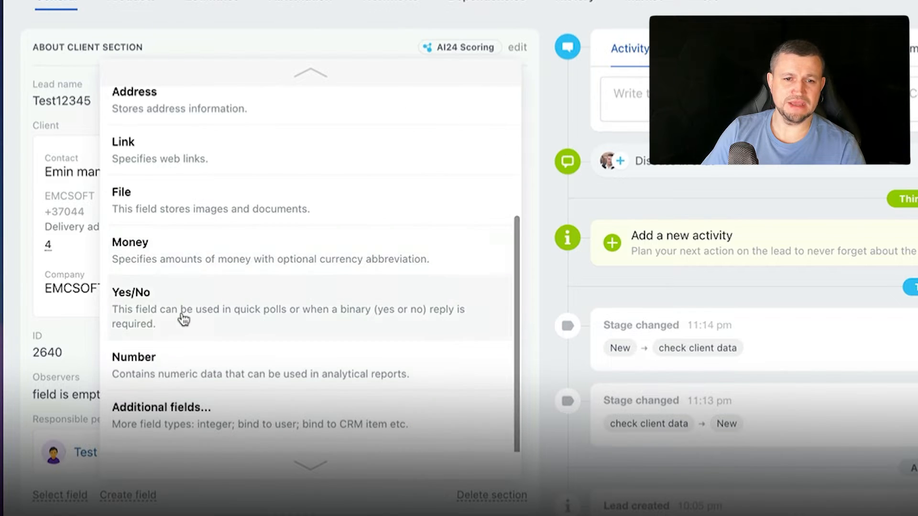
pyautogui.scroll(-1, 191, 387)
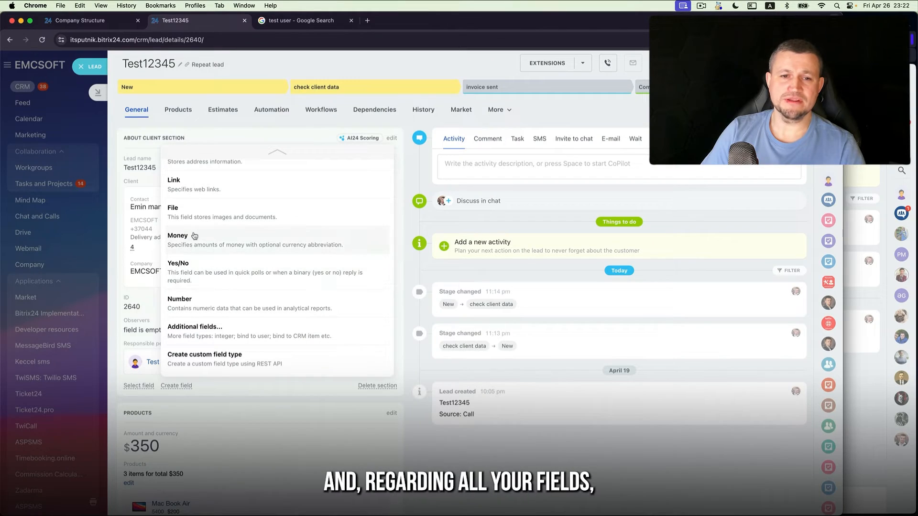
pyautogui.scroll(5, 193, 236)
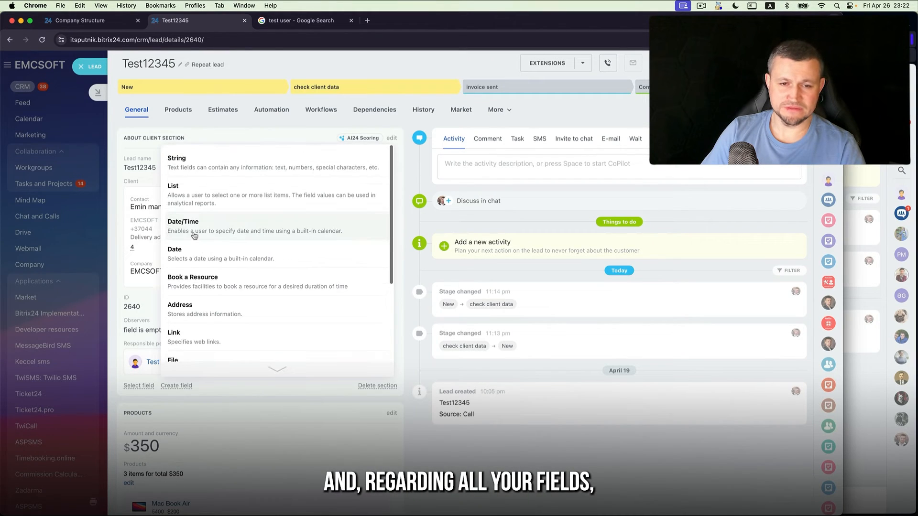
pyautogui.scroll(-1, 194, 235)
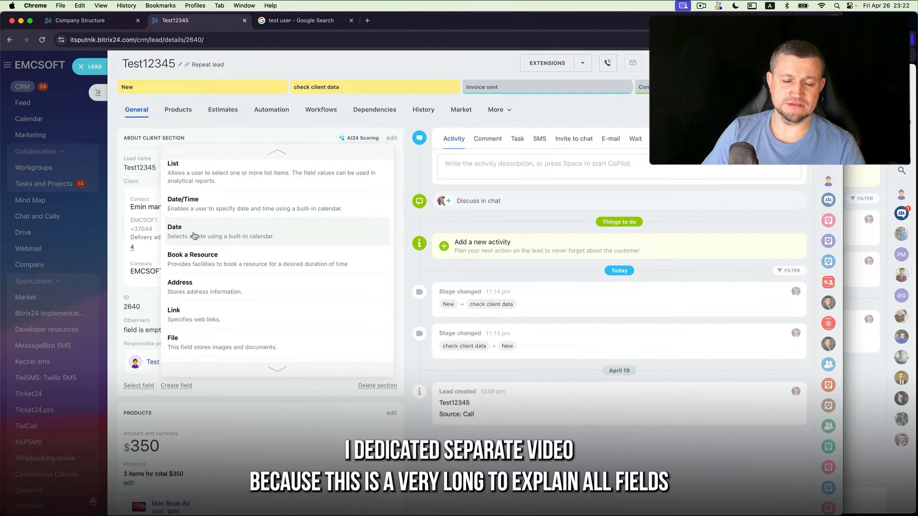
pyautogui.scroll(-5, 194, 235)
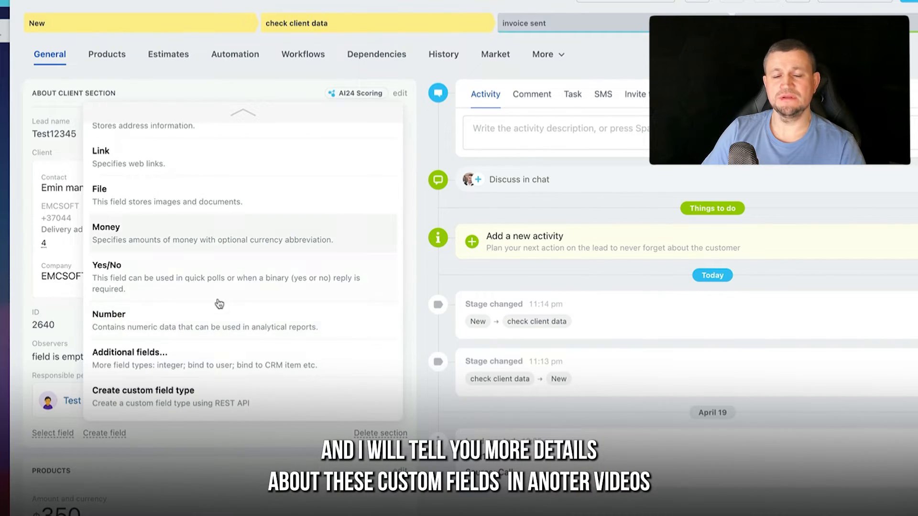
pyautogui.scroll(1, 239, 287)
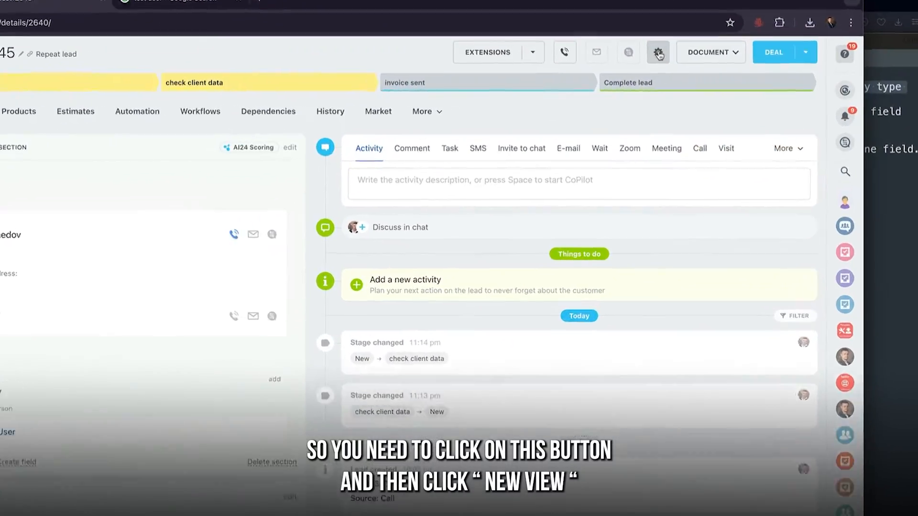
# Start a new view of the lead card and name it "Sales Department View".
pyautogui.click(682, 63)
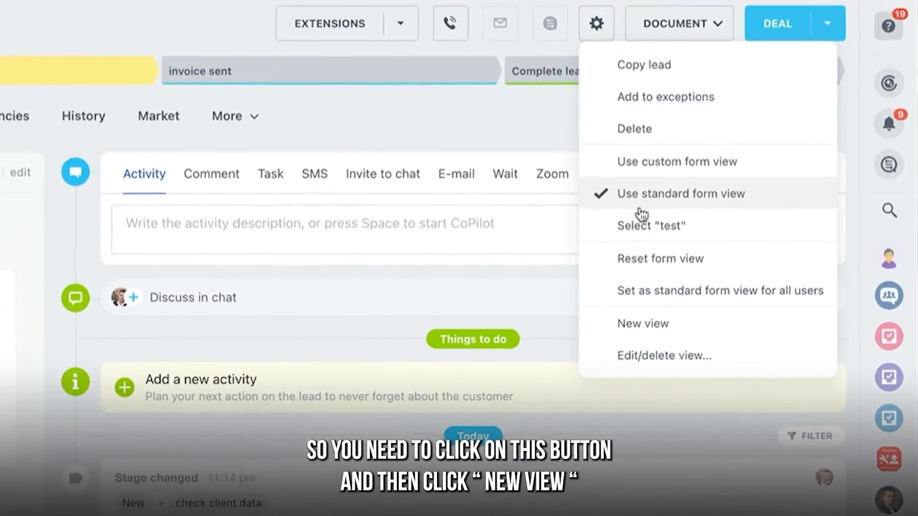
pyautogui.click(662, 335)
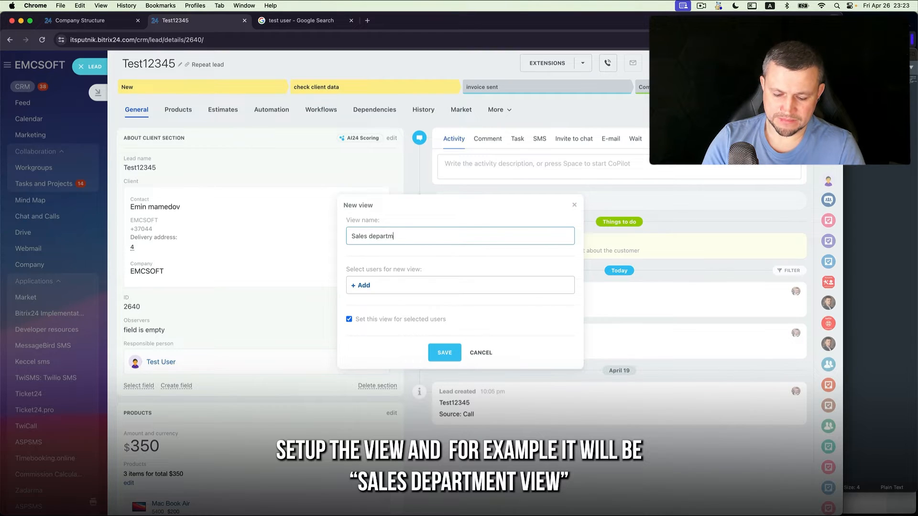
pyautogui.write('Sales department View')
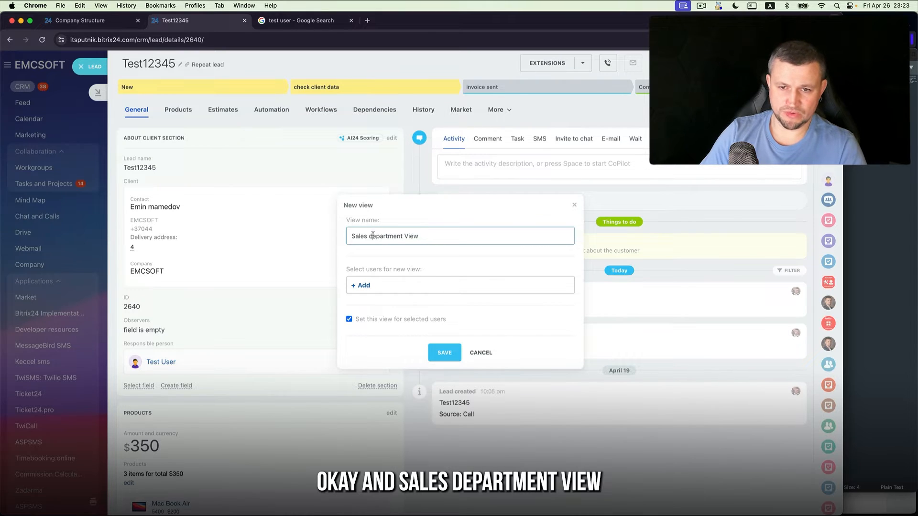
pyautogui.write('D')
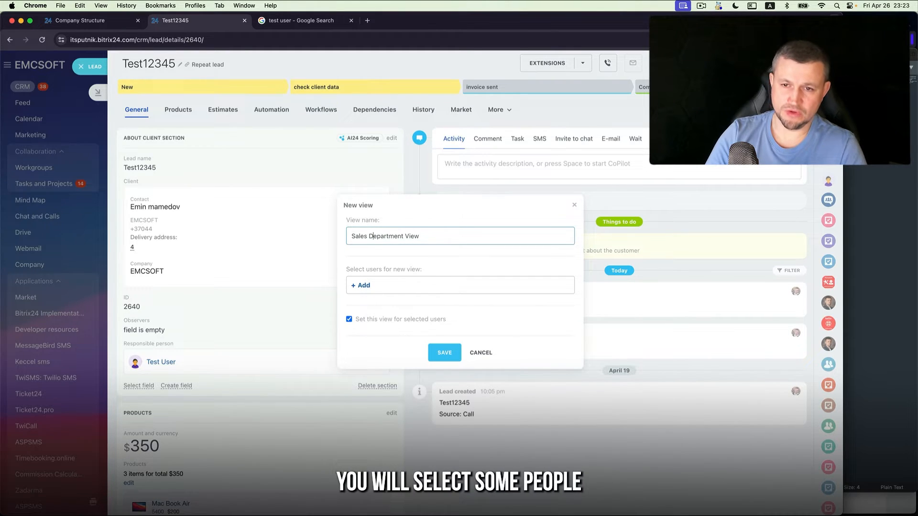
# Assign the new view to all employees of the Sales Department, including subdepartments.
pyautogui.click(366, 289)
pyautogui.click(340, 336)
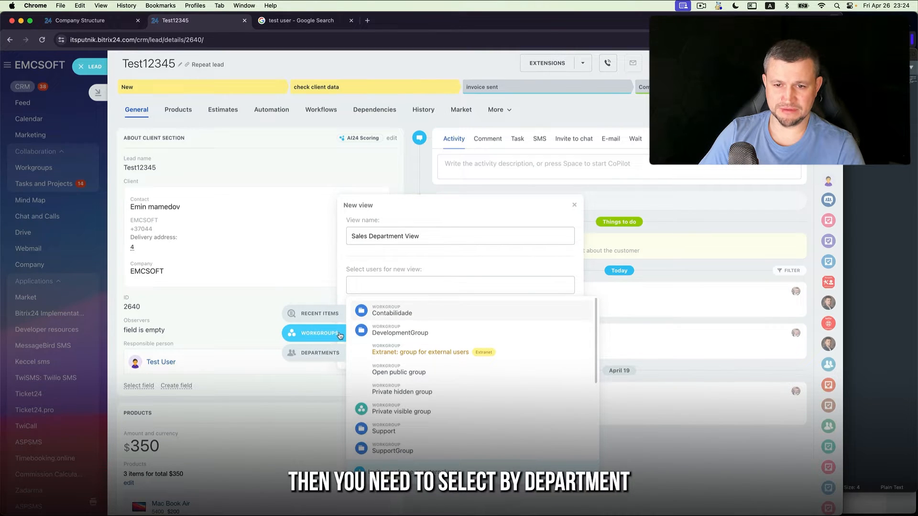
pyautogui.click(325, 353)
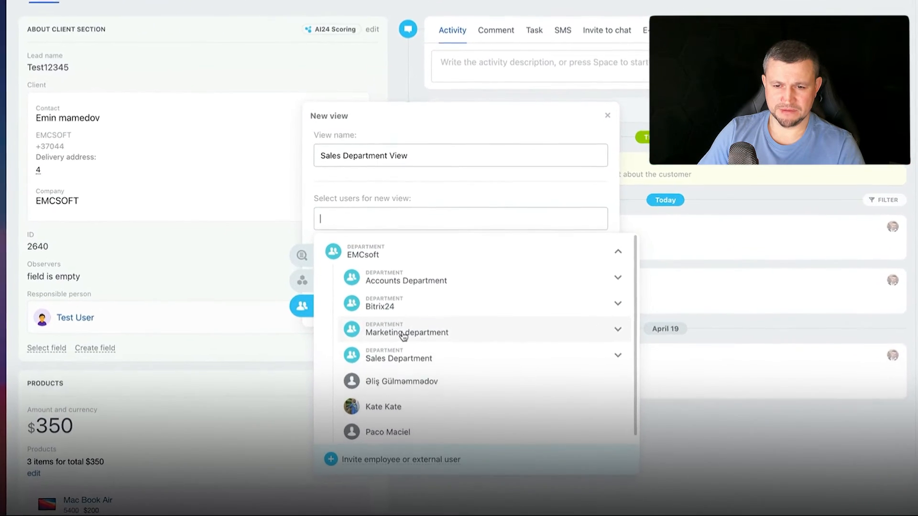
pyautogui.click(401, 358)
pyautogui.scroll(-3, 414, 362)
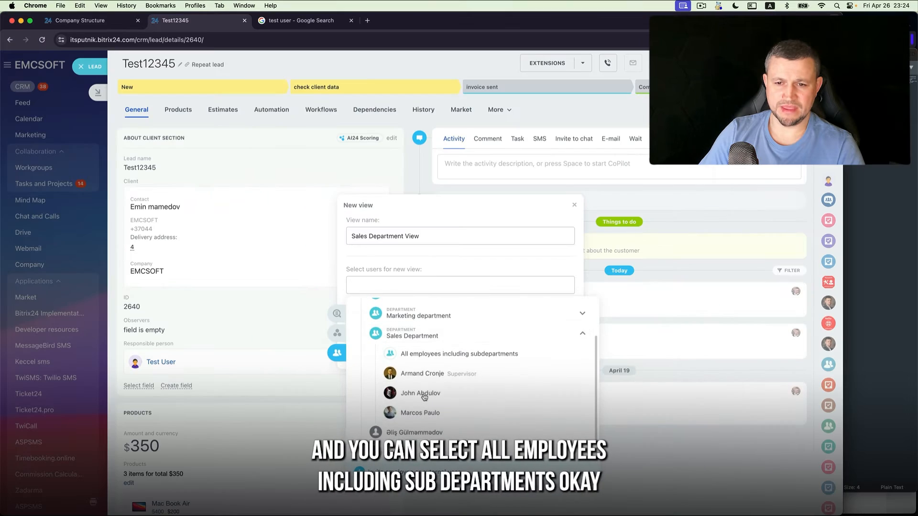
pyautogui.click(455, 361)
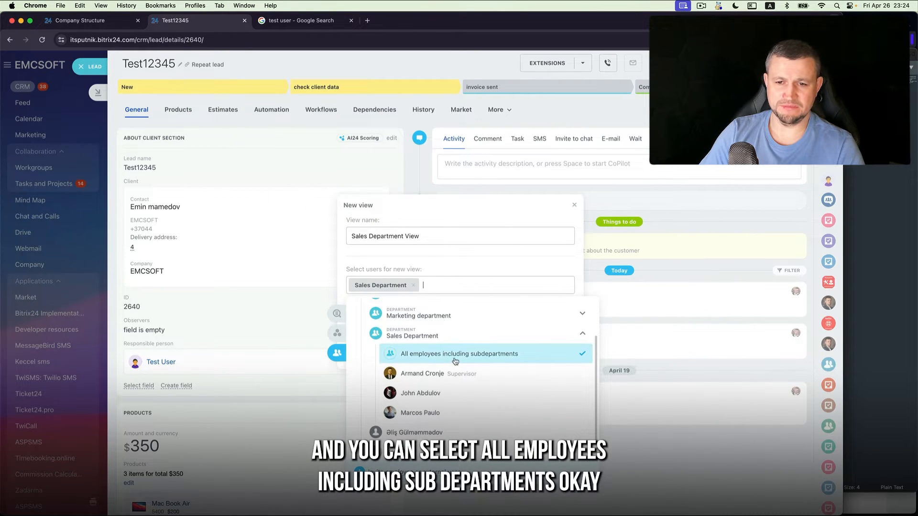
pyautogui.click(457, 268)
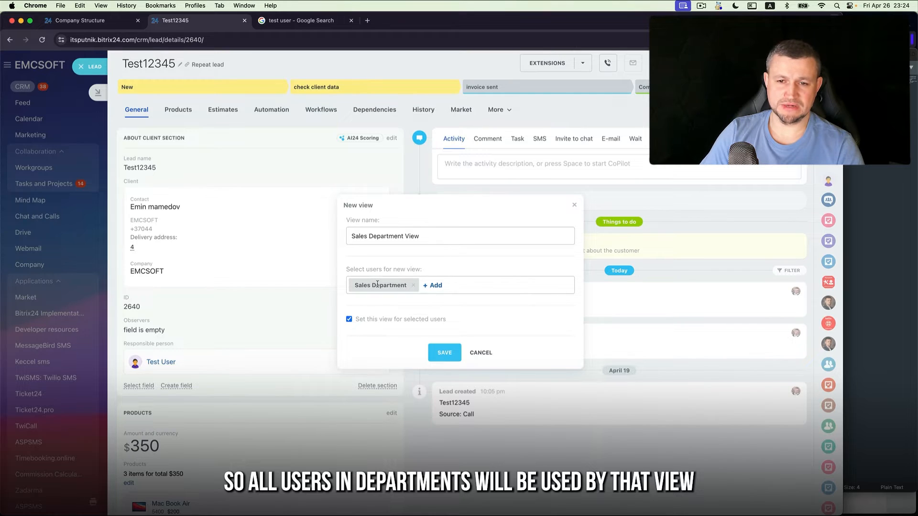
# Check the view name and look through the individual users that could be assigned to the view, without adding any.
pyautogui.click(413, 238)
pyautogui.moveTo(418, 236); pyautogui.dragTo(350, 236)
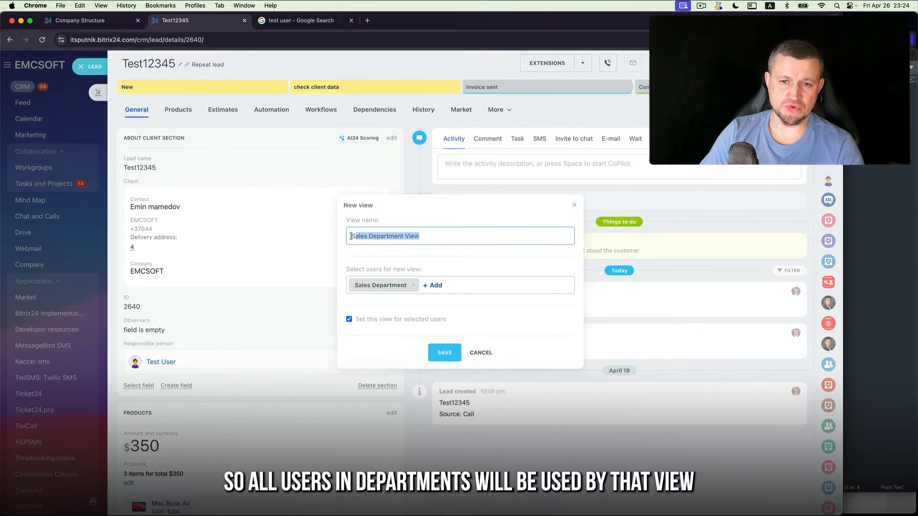
pyautogui.click(424, 287)
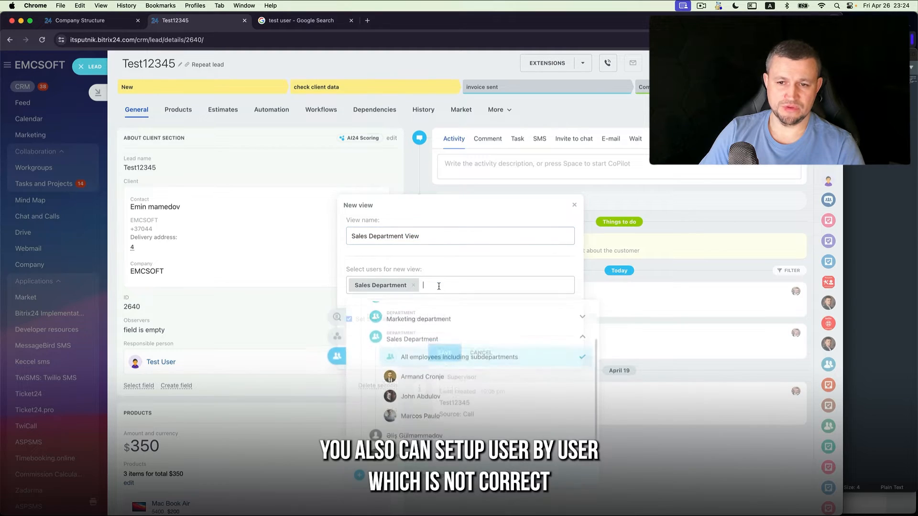
pyautogui.click(336, 314)
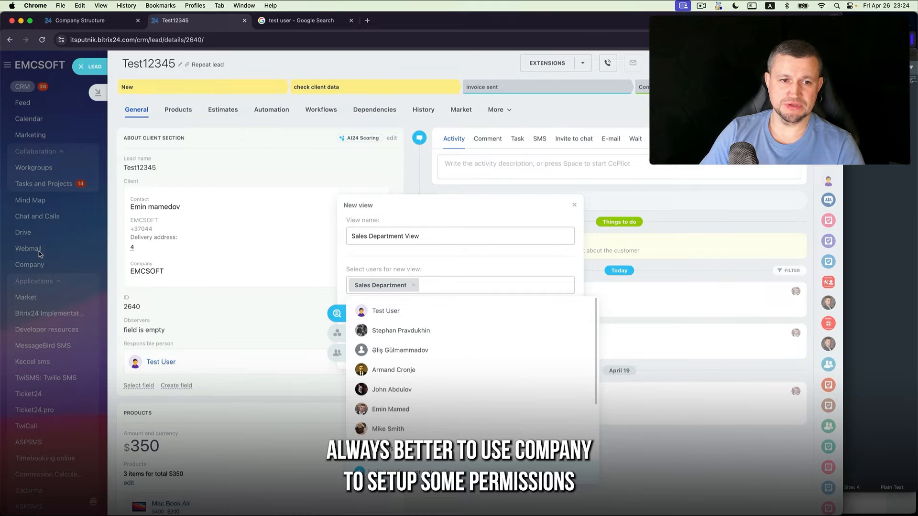
pyautogui.click(438, 269)
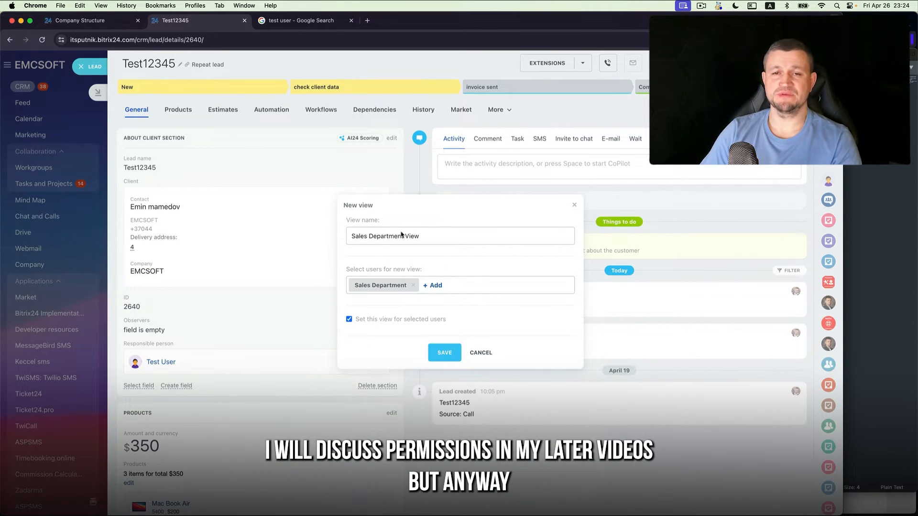
# Open the company structure and appoint the Bitrix24 department's head as head of the EMCsoft department.
pyautogui.click(352, 20)
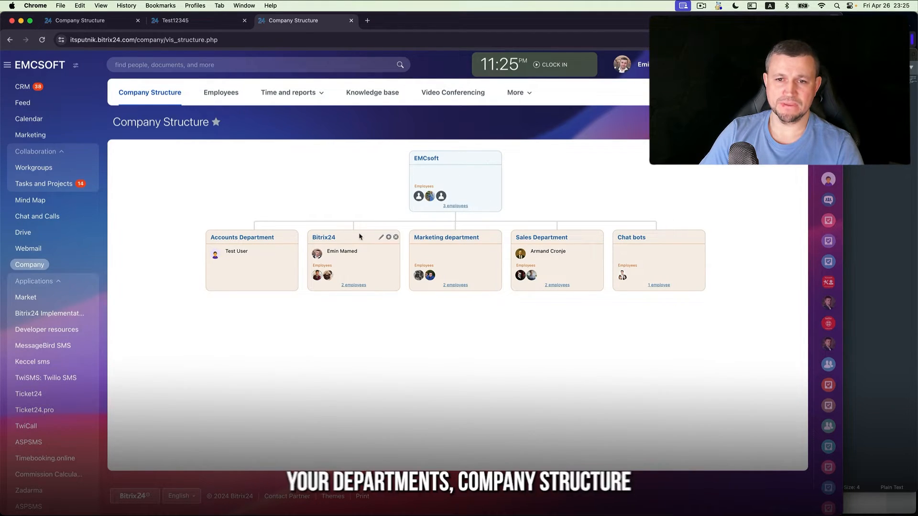
pyautogui.moveTo(349, 252); pyautogui.dragTo(430, 170)
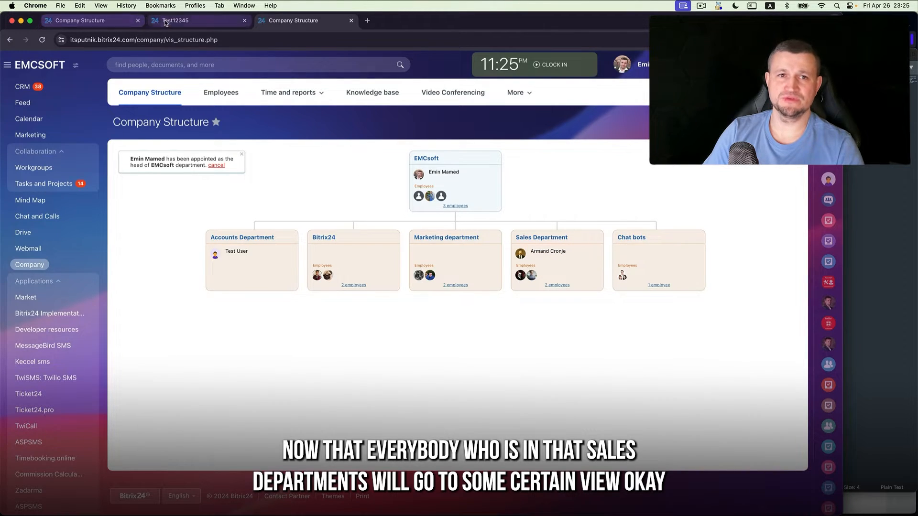
# Save the new view for the Sales Department and delete the Marketing data section from the lead card.
pyautogui.click(192, 20)
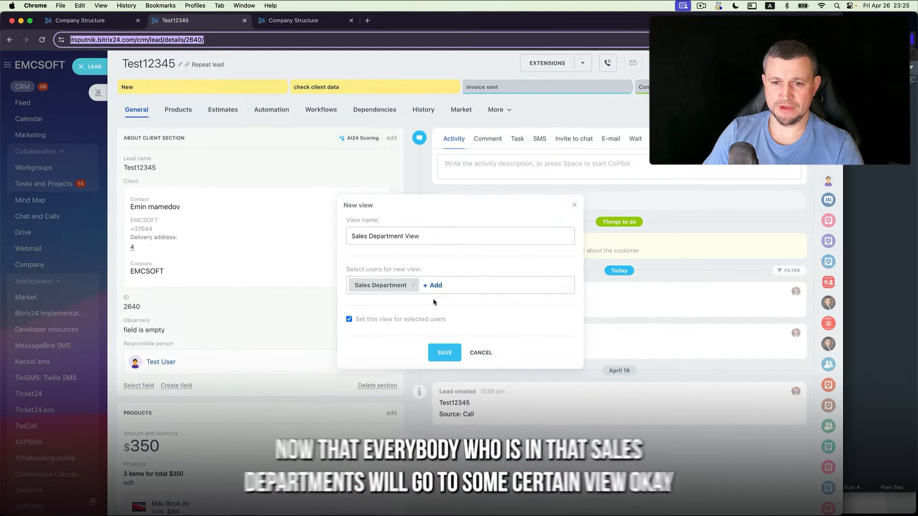
pyautogui.click(444, 353)
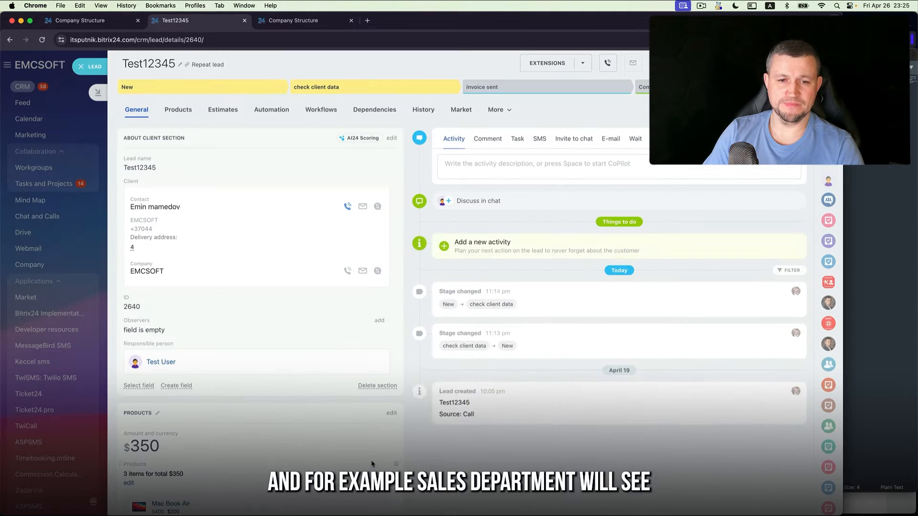
pyautogui.scroll(-5, 375, 403)
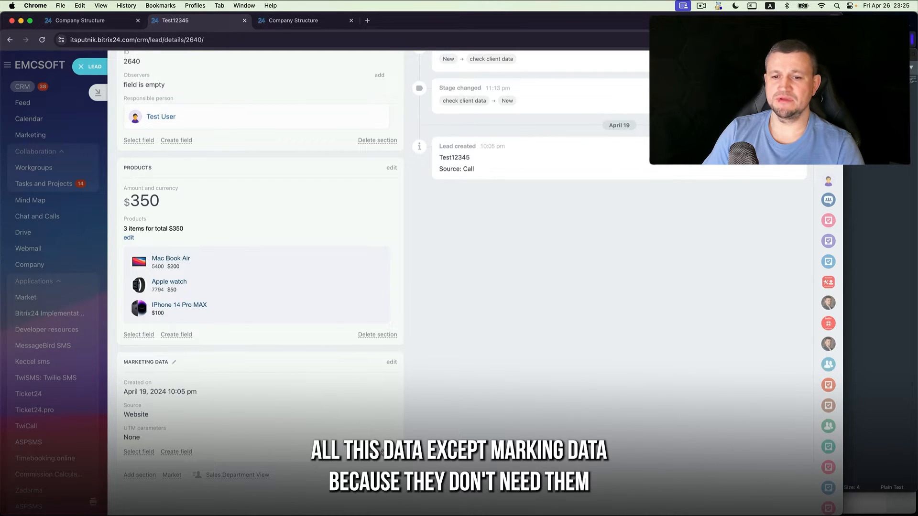
pyautogui.click(381, 452)
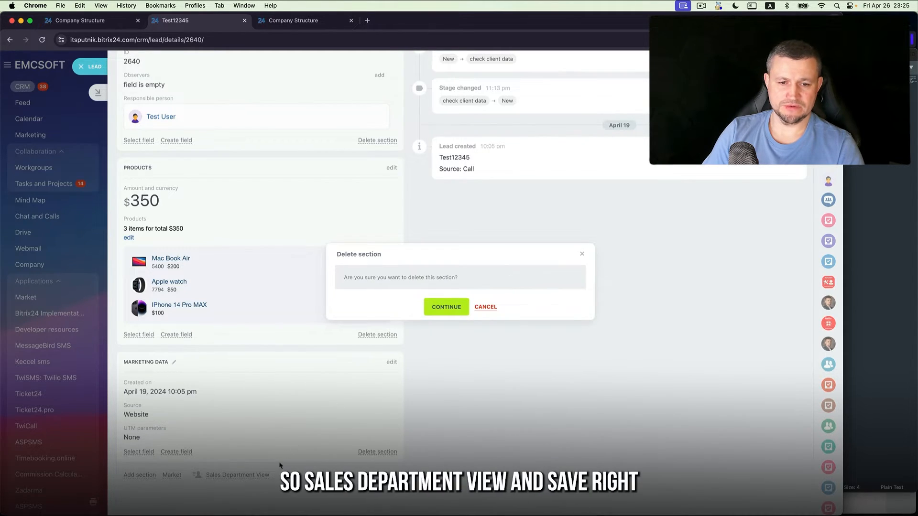
pyautogui.click(453, 309)
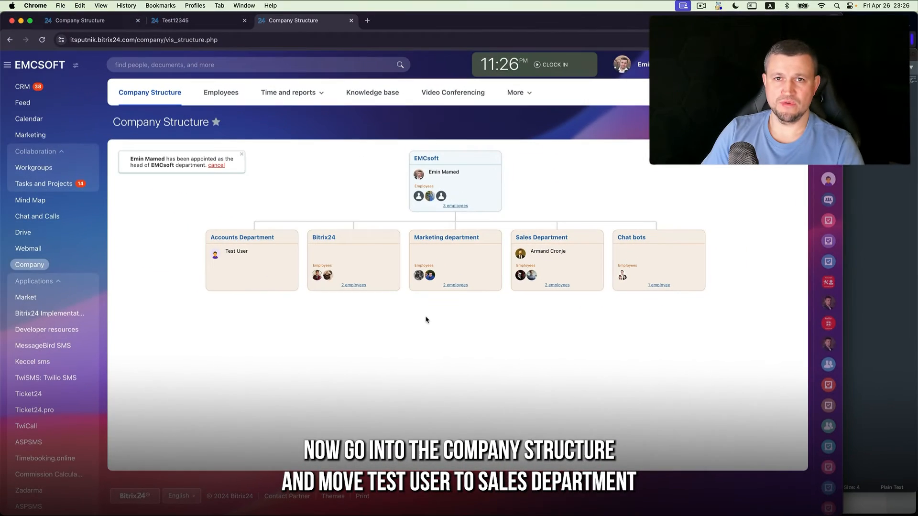
# Transfer the test user from the Accounts Department to the Sales Department and switch to the leads kanban in Opera.
pyautogui.moveTo(242, 257); pyautogui.dragTo(549, 273)
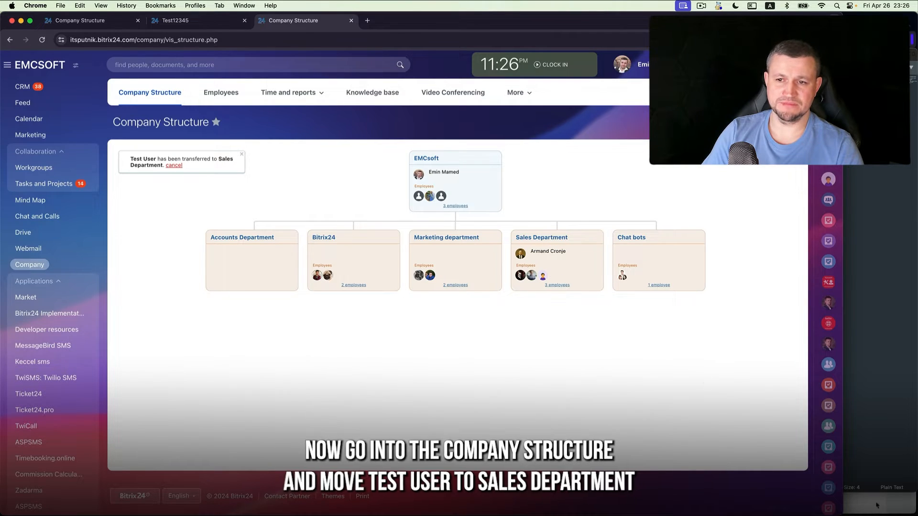
pyautogui.click(877, 504)
pyautogui.click(316, 80)
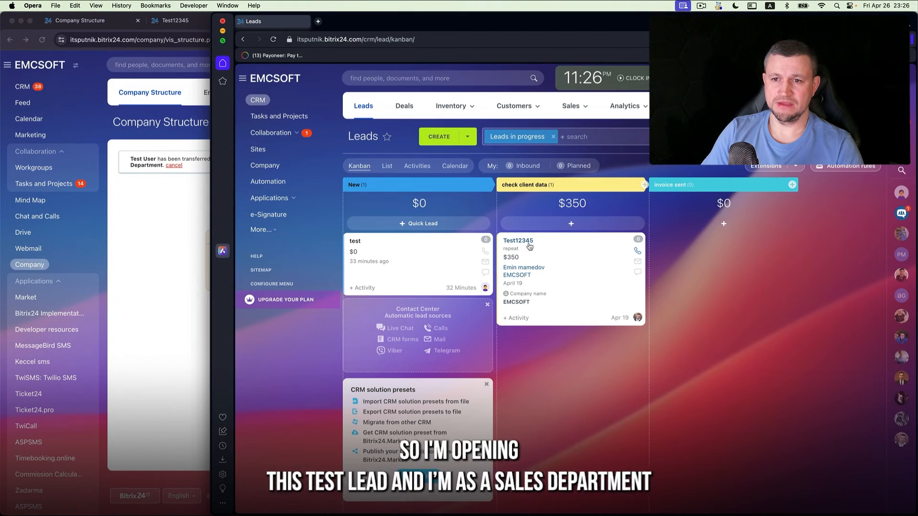
# Open the Test12345 lead as the test user and apply "Sales Department View" to its card.
pyautogui.click(530, 246)
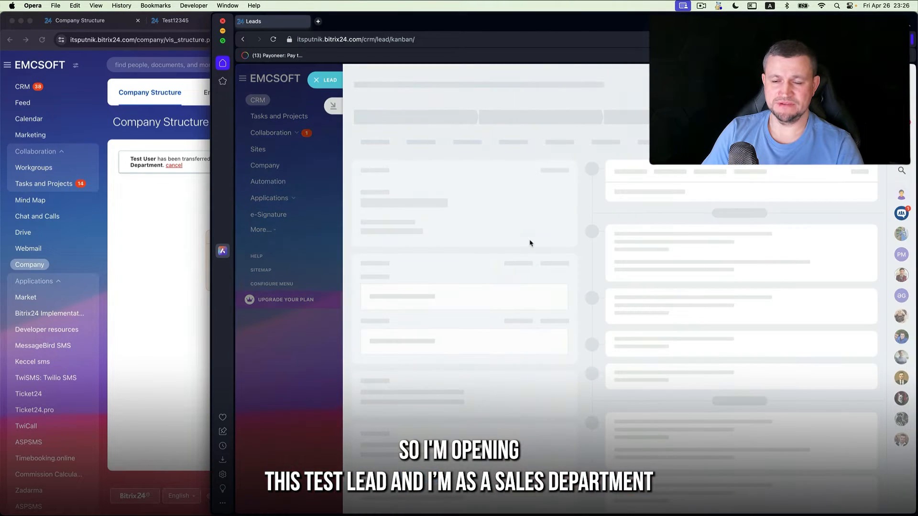
pyautogui.scroll(-5, 691, 282)
pyautogui.scroll(5, 691, 282)
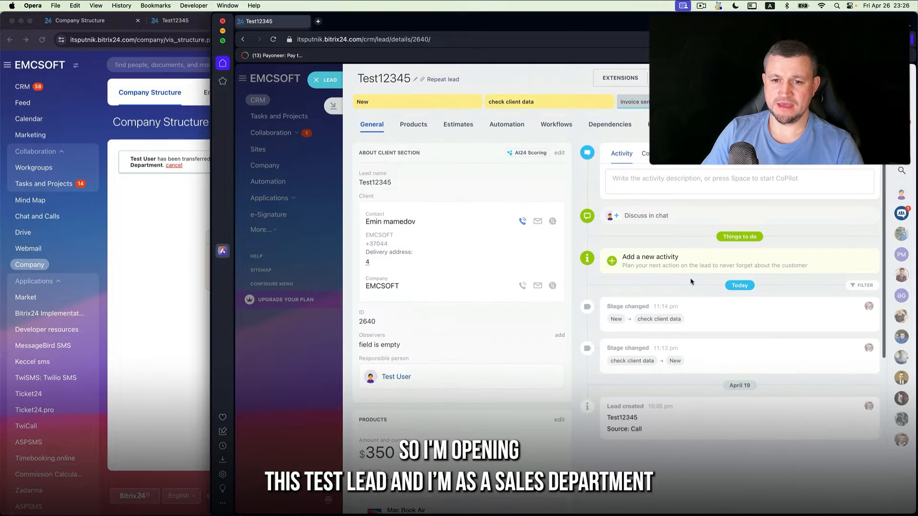
pyautogui.click(755, 78)
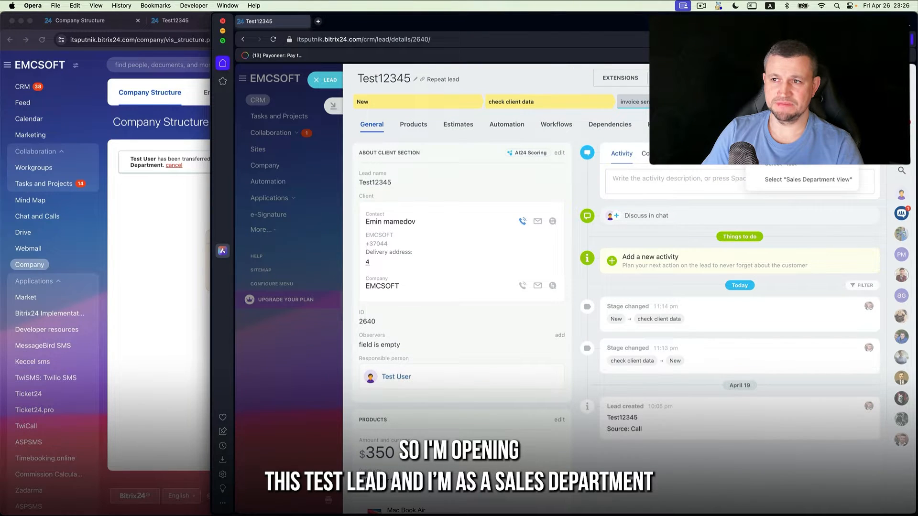
pyautogui.click(775, 181)
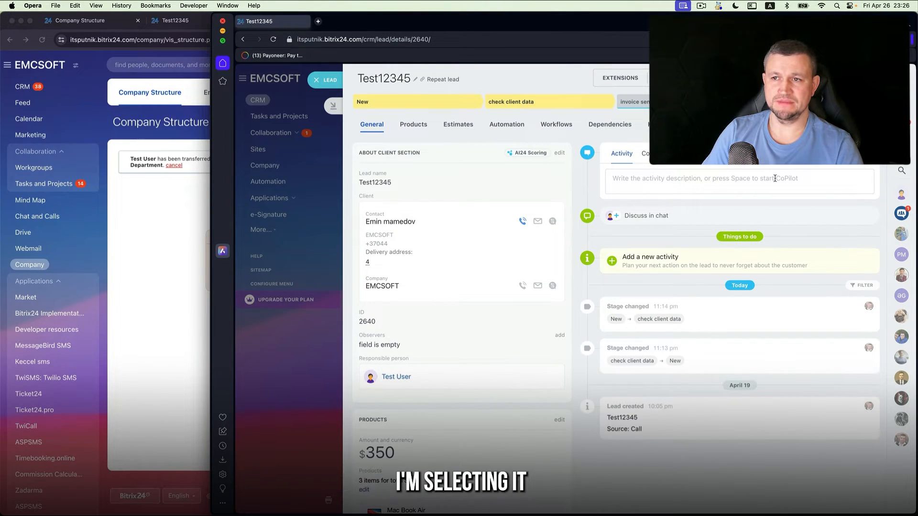
pyautogui.scroll(-3, 630, 338)
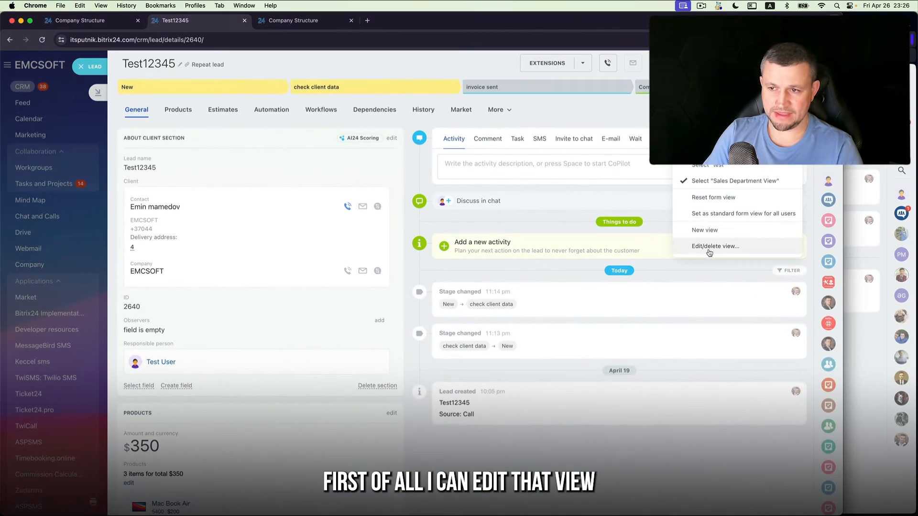
# Switch to Chrome and delete the "test" view from the custom details forms of the lead card.
pyautogui.click(715, 250)
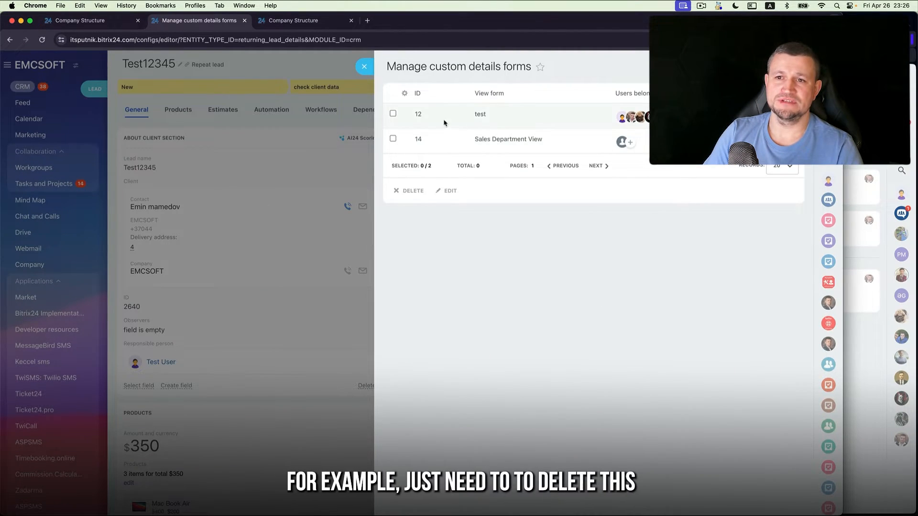
pyautogui.click(393, 113)
pyautogui.click(410, 190)
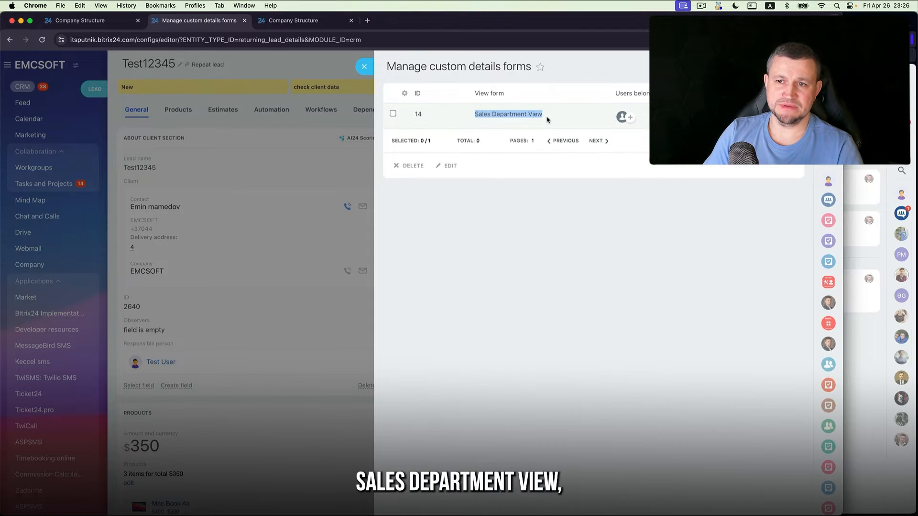
# Look through the users, groups and departments available for "Sales Department View" without adding any, and close the view management.
pyautogui.click(626, 117)
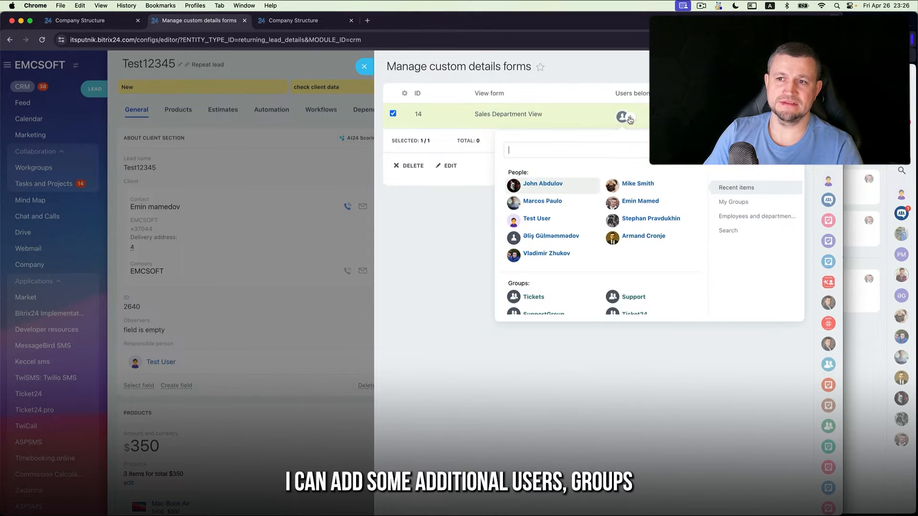
pyautogui.click(734, 202)
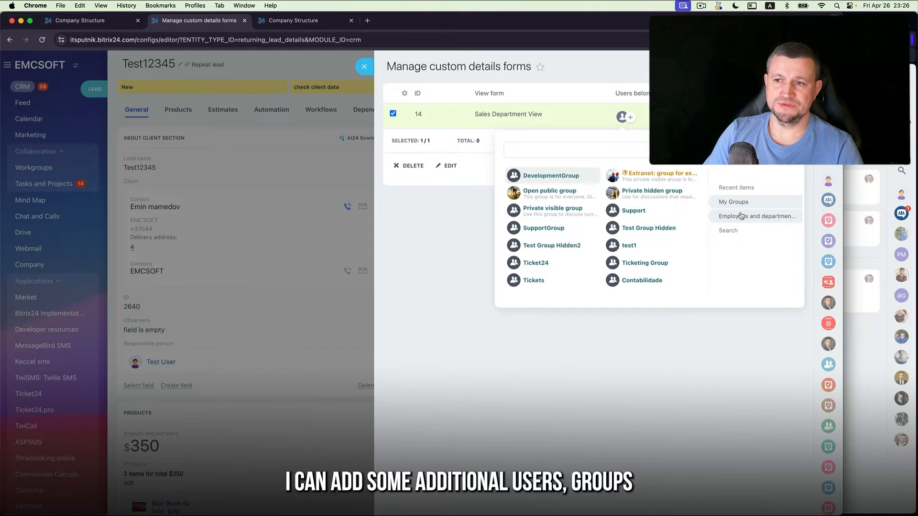
pyautogui.click(718, 216)
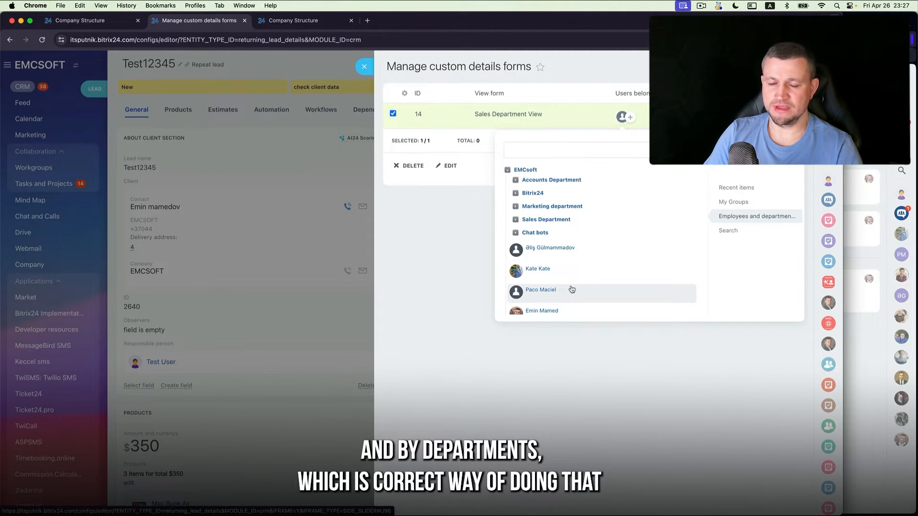
pyautogui.click(364, 67)
# Create a view named "Accounting Department VIew" for all employees of the Accounts Department including subdepartments.
pyautogui.click(763, 110)
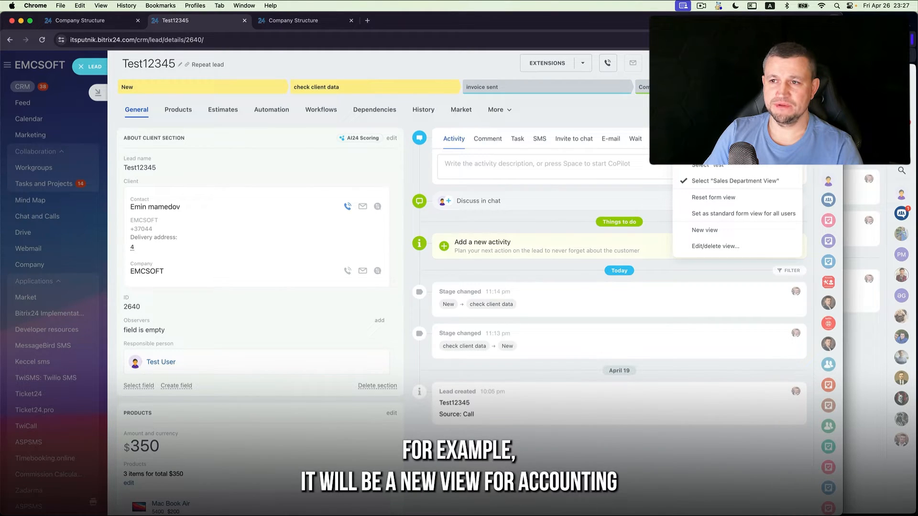
pyautogui.click(722, 231)
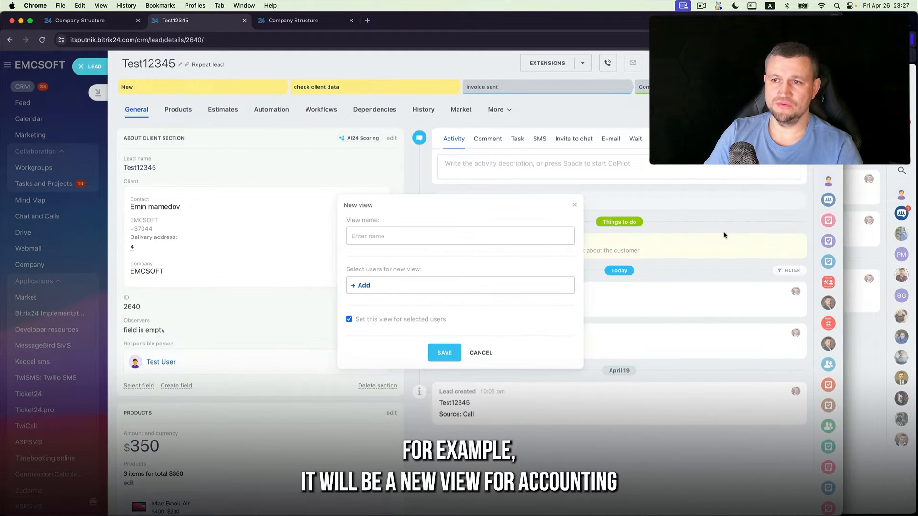
pyautogui.click(406, 235)
pyautogui.write('Accounting Department View')
pyautogui.click(363, 286)
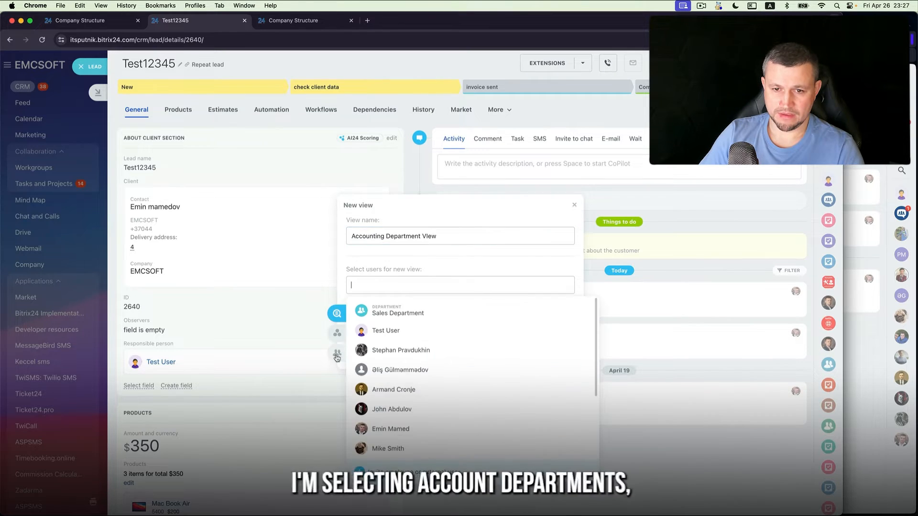
pyautogui.click(337, 357)
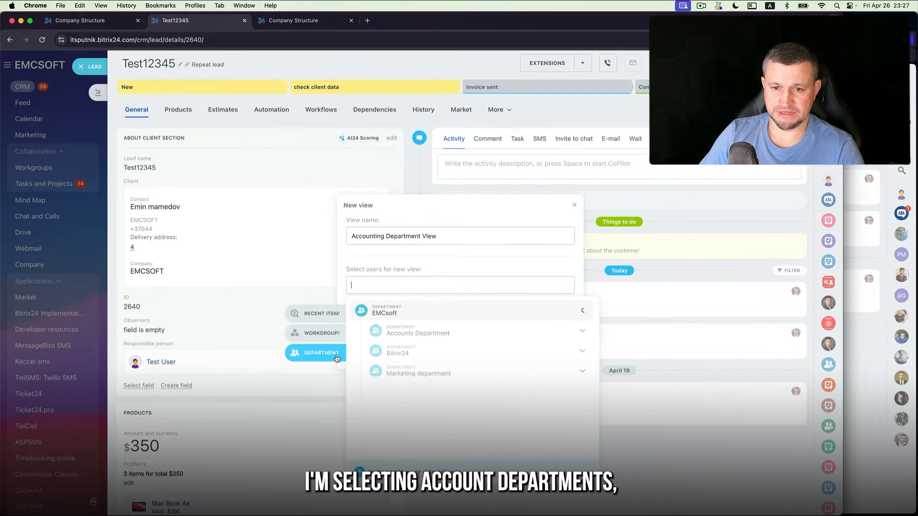
pyautogui.click(443, 334)
pyautogui.click(445, 351)
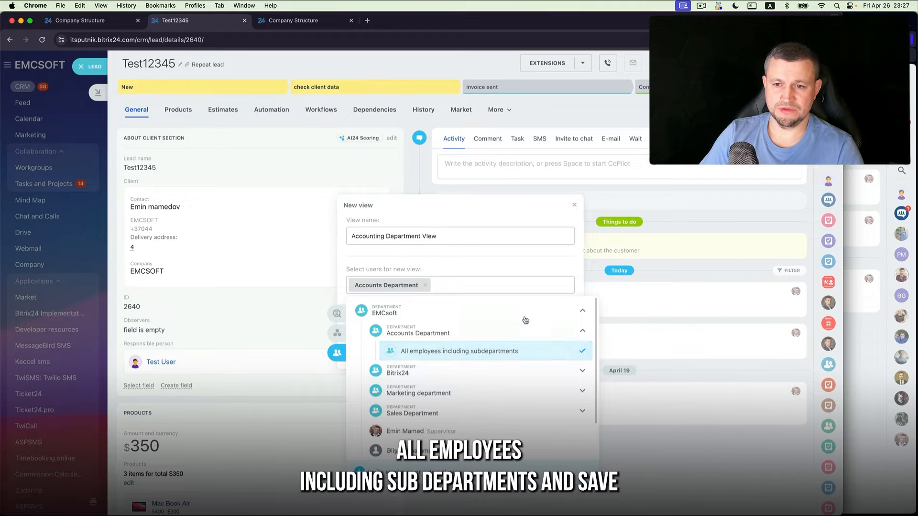
pyautogui.click(518, 270)
pyautogui.click(444, 352)
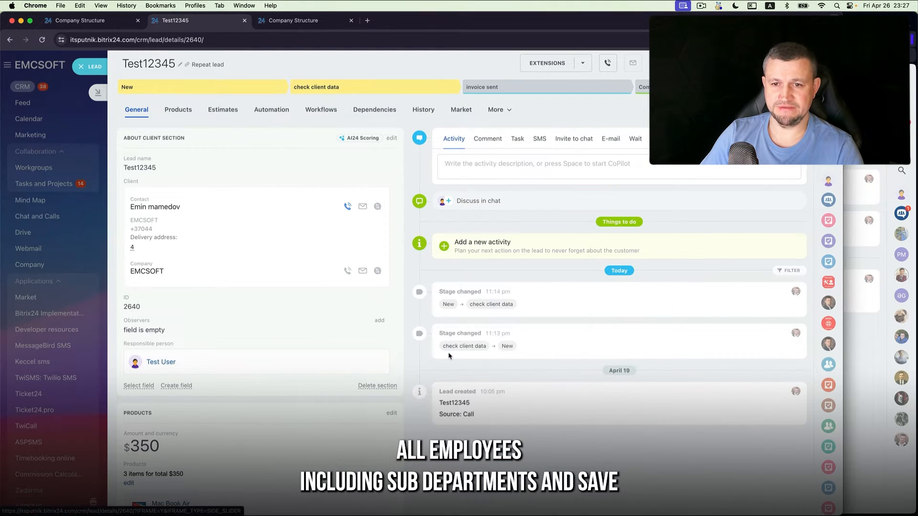
# Delete every section except Products from the lead card in the accounting view.
pyautogui.scroll(-3, 398, 385)
pyautogui.scroll(2, 392, 316)
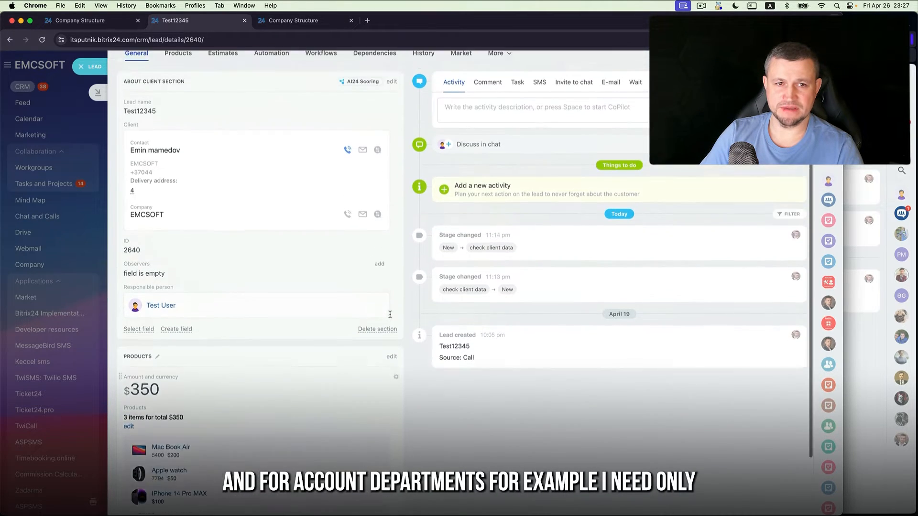
pyautogui.scroll(-2, 391, 316)
pyautogui.scroll(3, 391, 311)
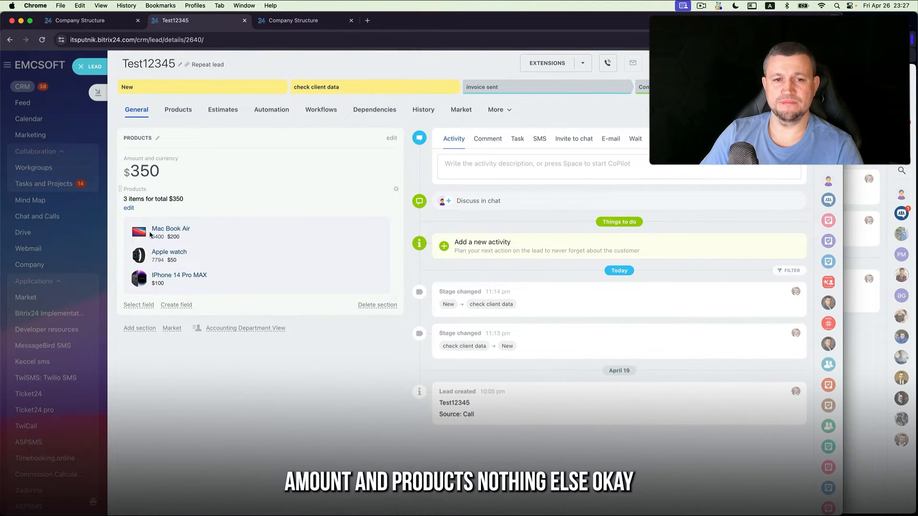
# Move the test user from Sales to head of the Accounts Department, and apply the accounting view to the lead in Opera.
pyautogui.click(863, 435)
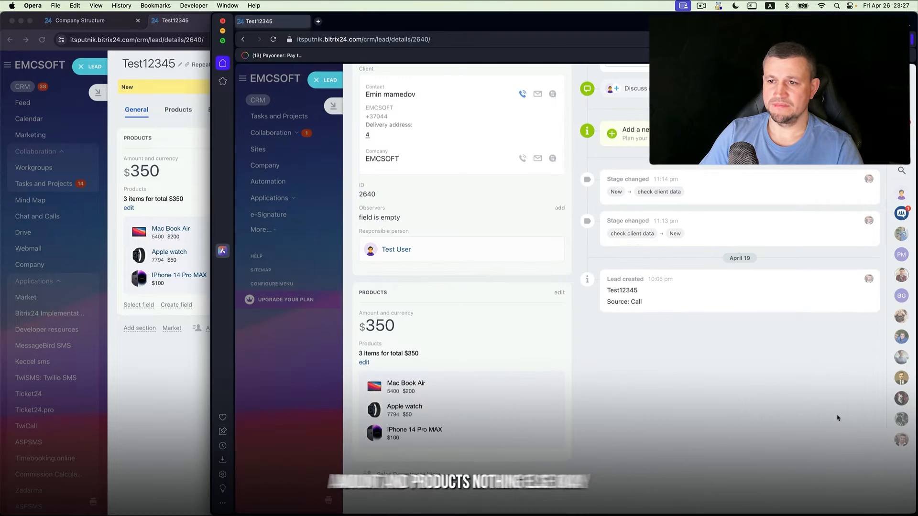
pyautogui.click(202, 99)
pyautogui.click(311, 23)
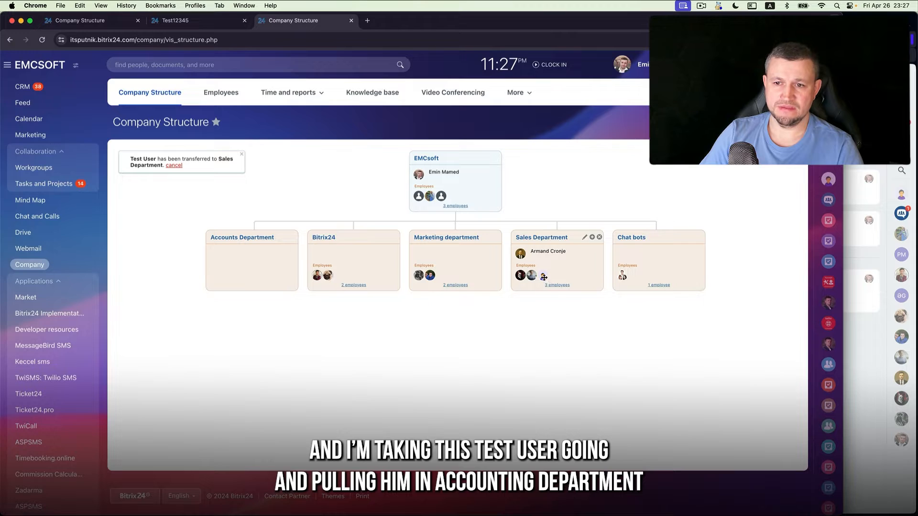
pyautogui.moveTo(542, 277); pyautogui.dragTo(263, 253)
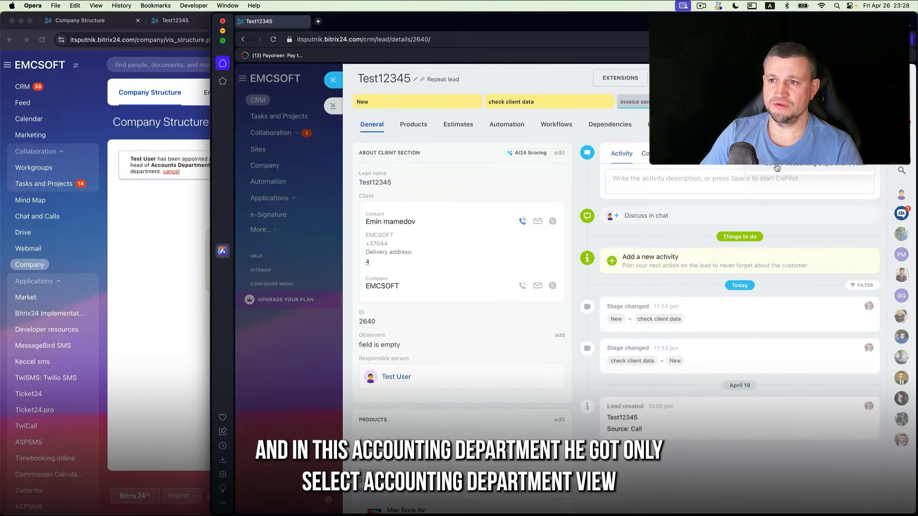
pyautogui.click(799, 168)
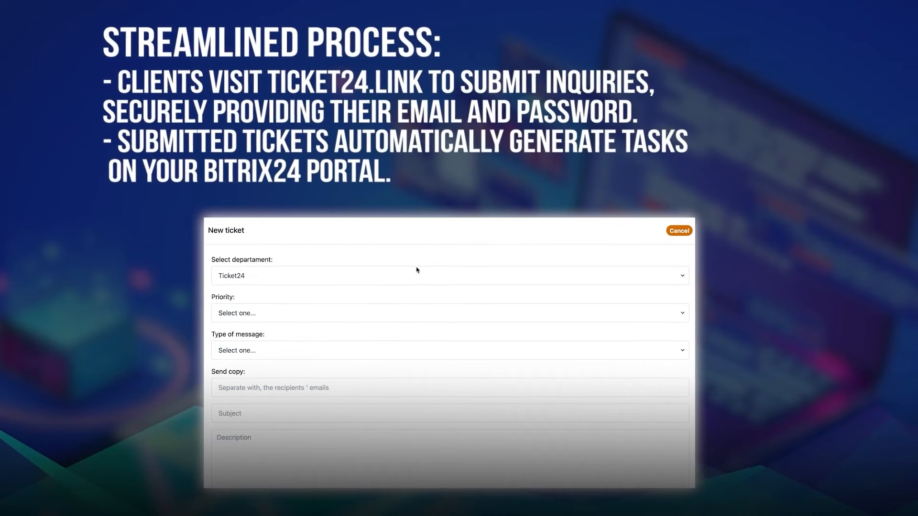
pyautogui.click(418, 278)
pyautogui.click(421, 276)
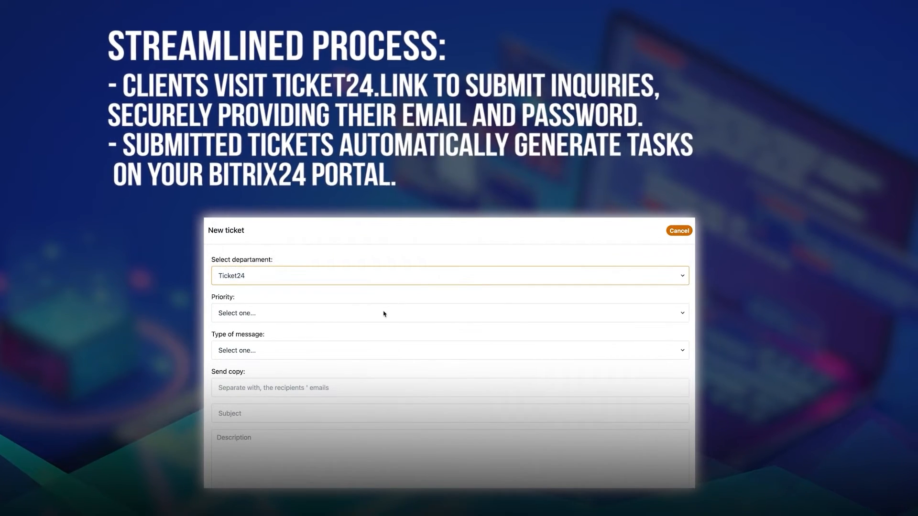
pyautogui.click(384, 314)
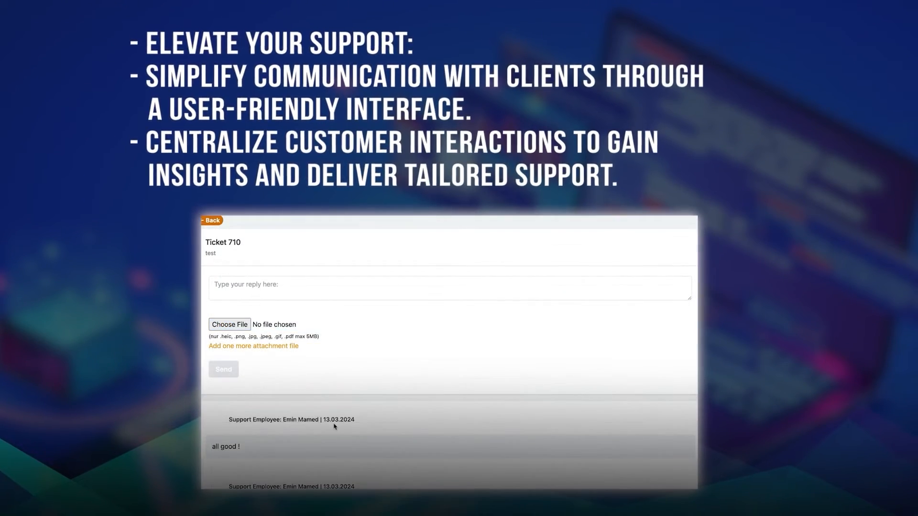
pyautogui.scroll(-3, 335, 426)
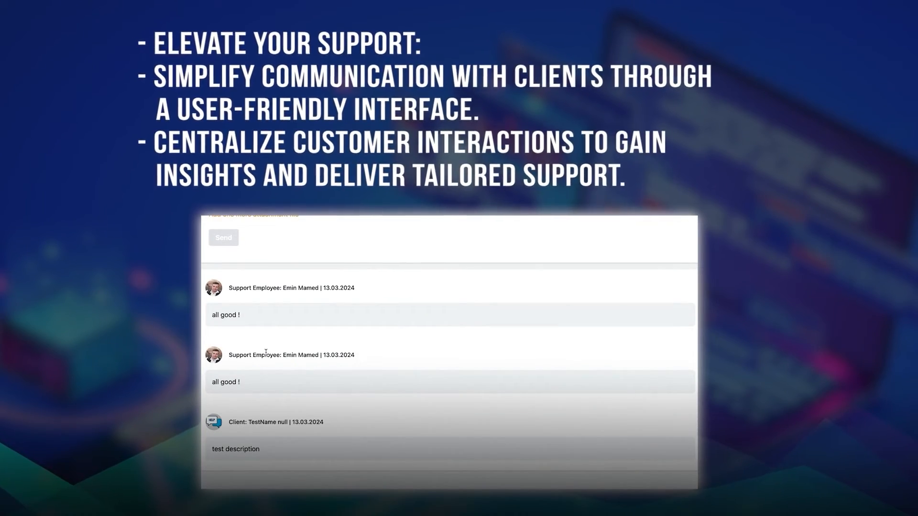
pyautogui.scroll(1, 266, 353)
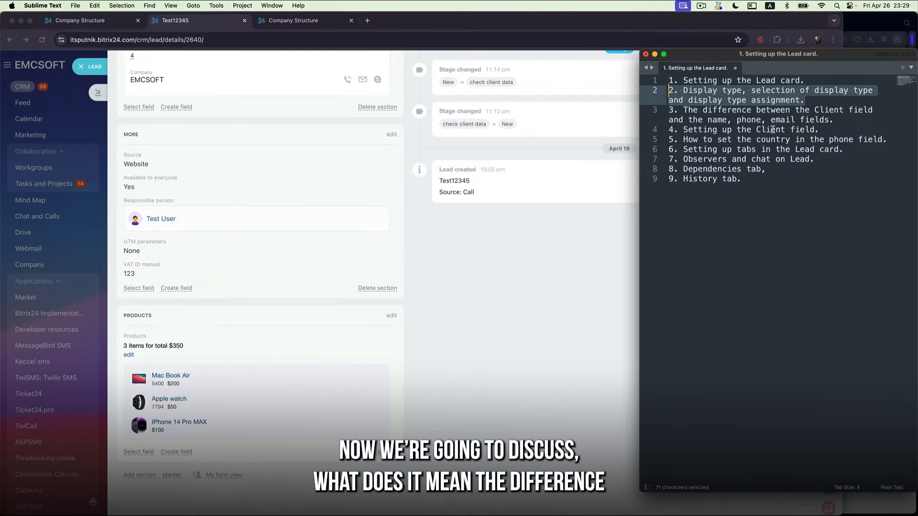
# Highlight item 3 about the Client field versus name, phone and email fields in the notes, and return to the leads kanban in Chrome.
pyautogui.moveTo(835, 117); pyautogui.dragTo(630, 112)
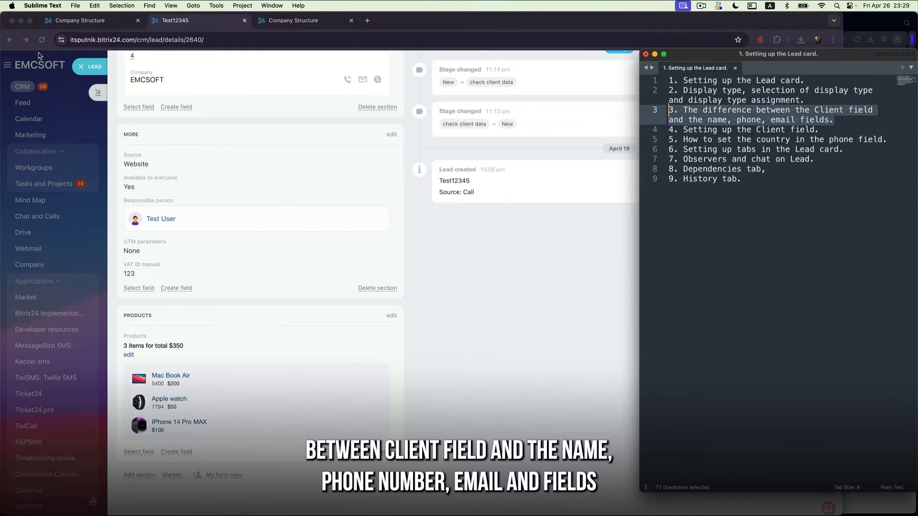
pyautogui.click(404, 215)
pyautogui.click(90, 73)
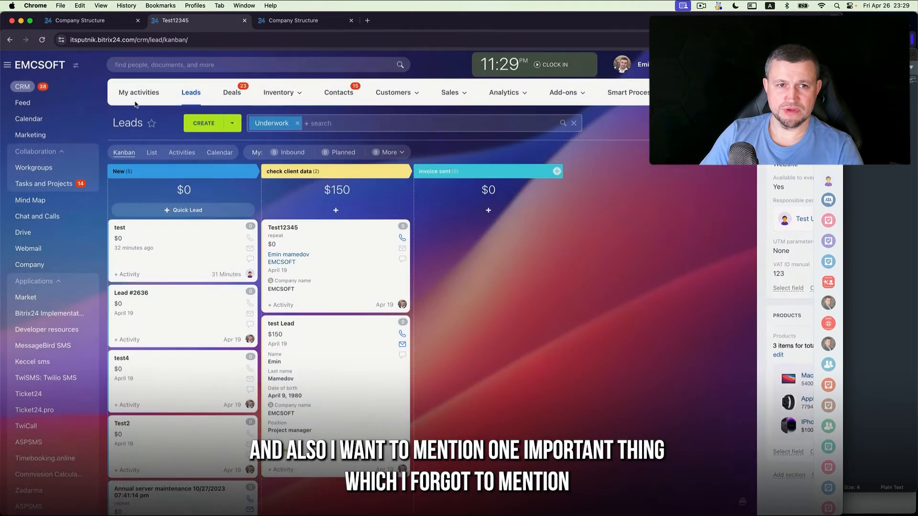
# Select the Test12345 lead in the kanban and try assigning a responsible person to it.
pyautogui.keyDown('super'); pyautogui.click(338, 259); pyautogui.keyUp('super')
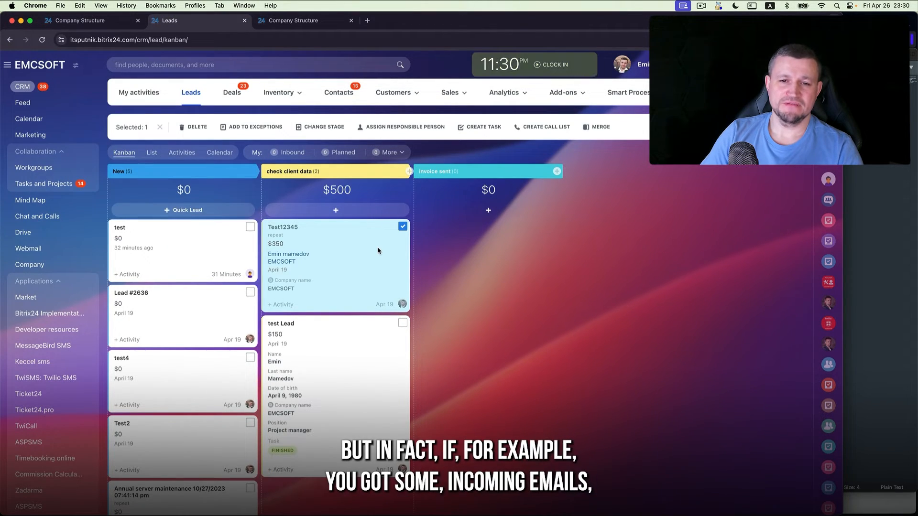
pyautogui.press('Escape')
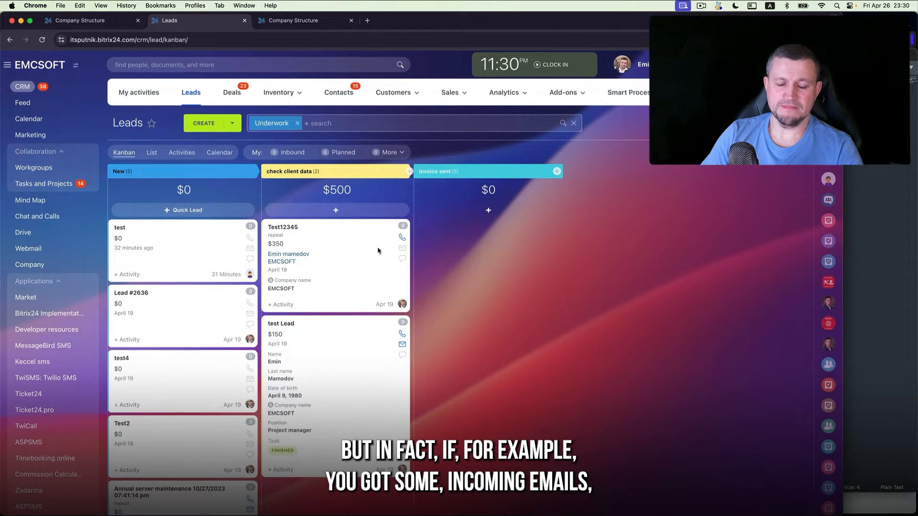
pyautogui.click(378, 251)
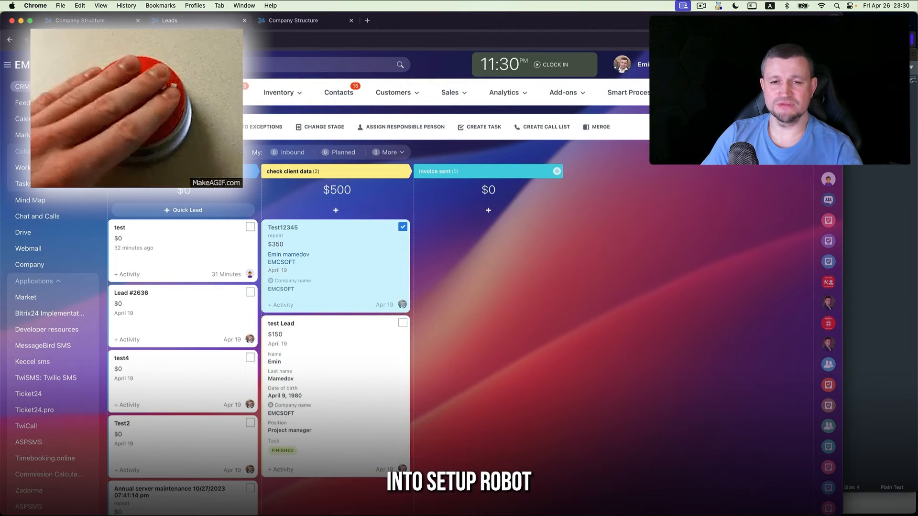
pyautogui.click(423, 127)
pyautogui.click(358, 280)
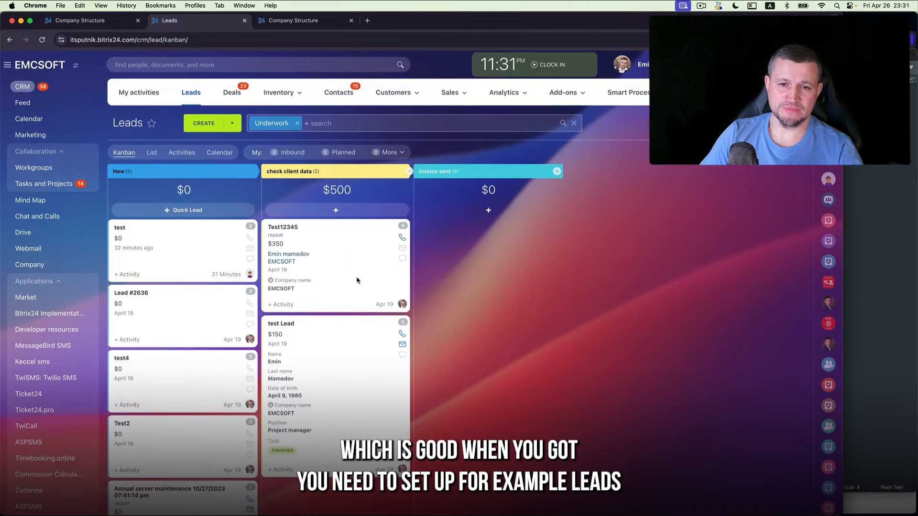
# Select the Test12345 and test Lead cards together and assign one responsible person to both.
pyautogui.click(361, 348)
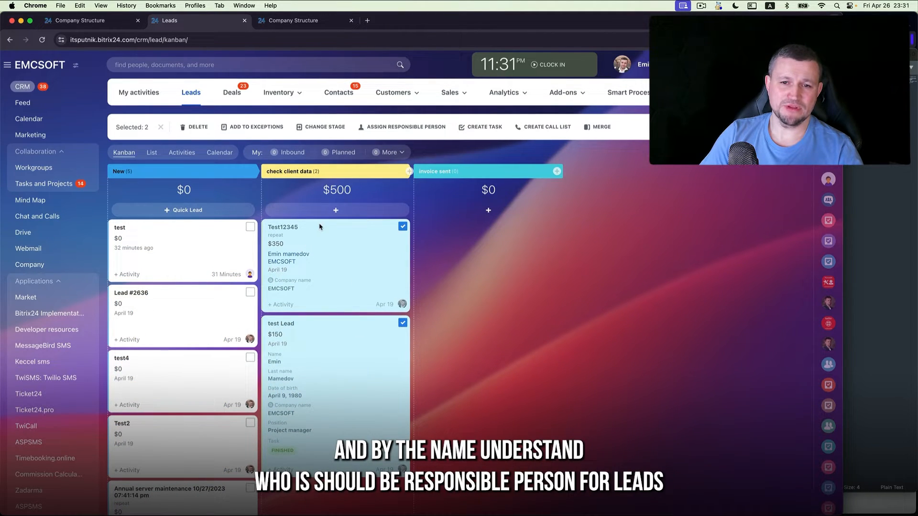
pyautogui.click(412, 127)
pyautogui.click(405, 201)
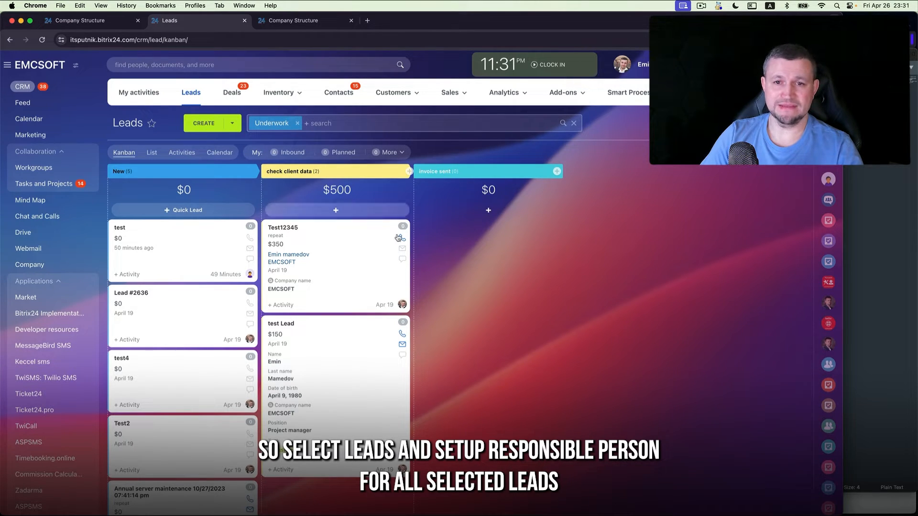
# Select the Test12345 and test Lead cards and change their stage to invoice sent as a group action.
pyautogui.click(402, 228)
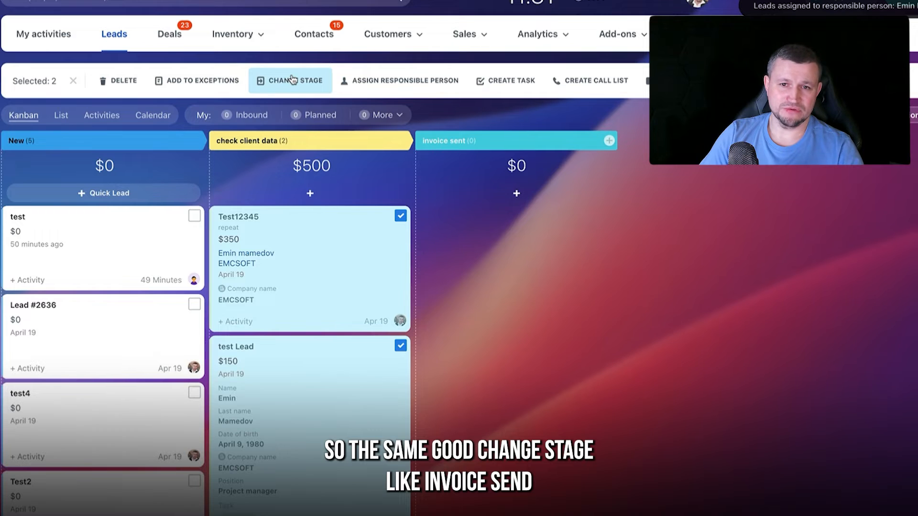
pyautogui.click(293, 80)
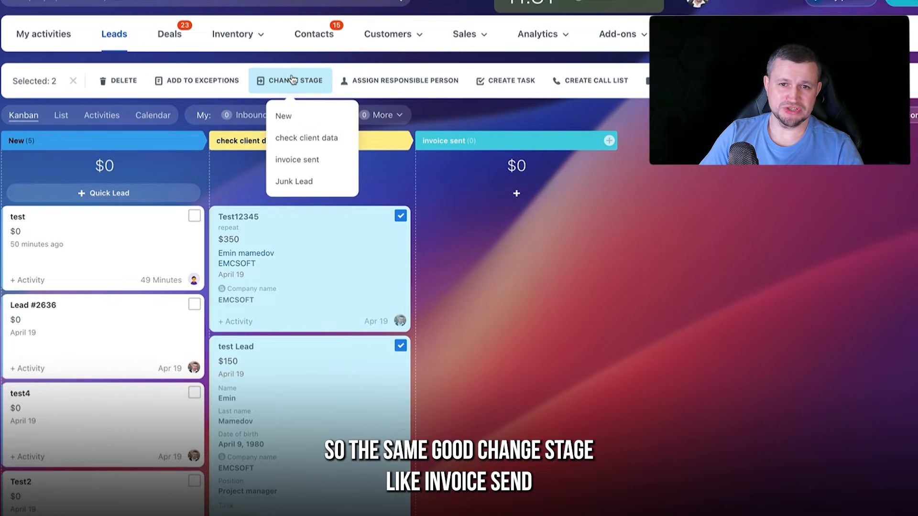
pyautogui.click(307, 160)
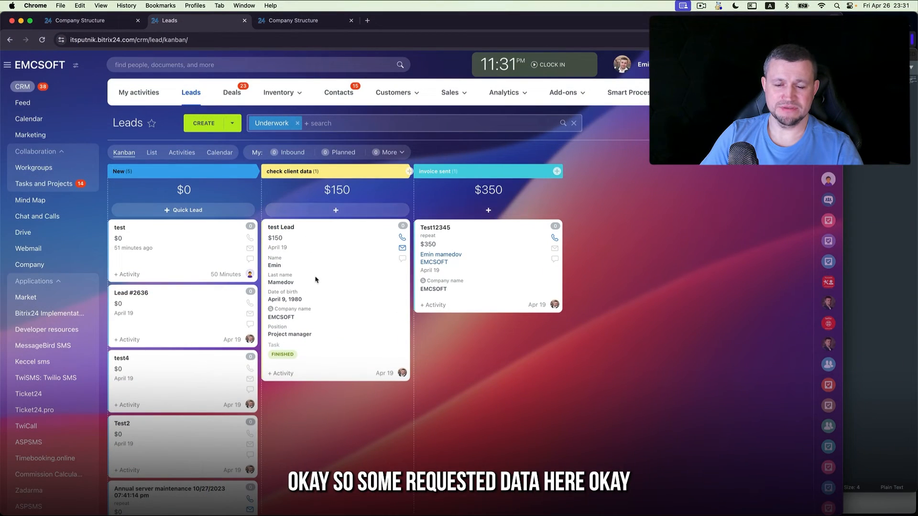
# Create a task for test Lead and Test12345 together, and check it inside both lead cards.
pyautogui.click(402, 226)
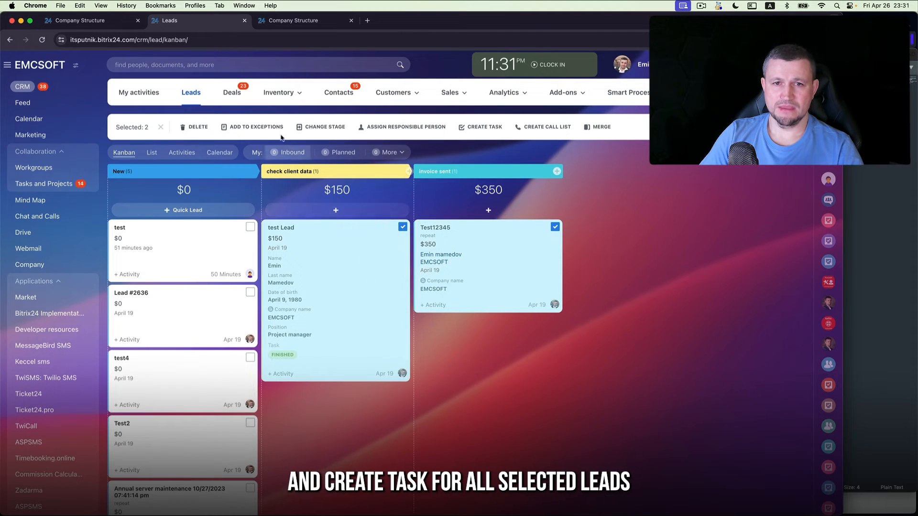
pyautogui.click(487, 128)
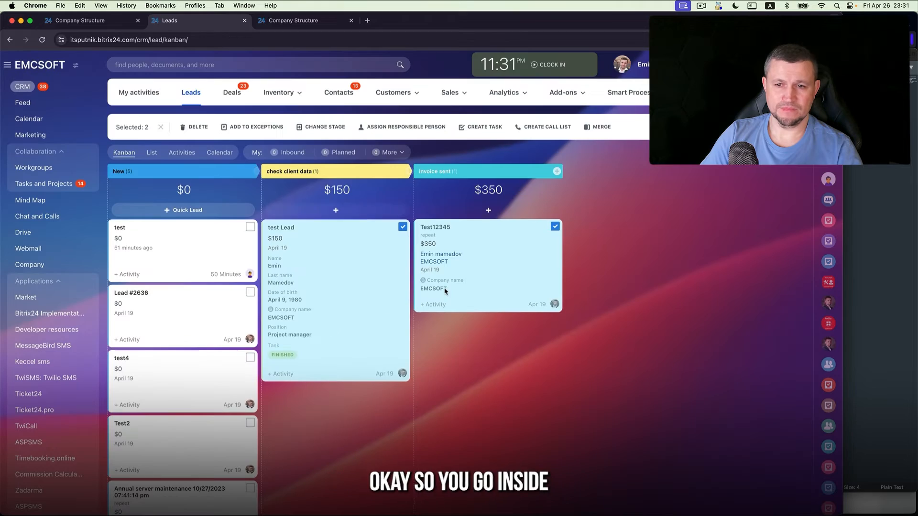
pyautogui.click(285, 229)
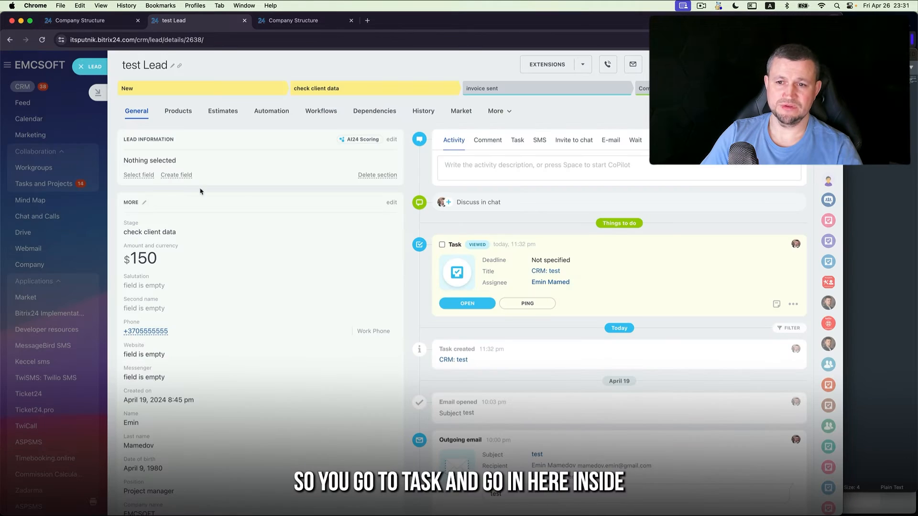
pyautogui.click(75, 181)
pyautogui.click(431, 229)
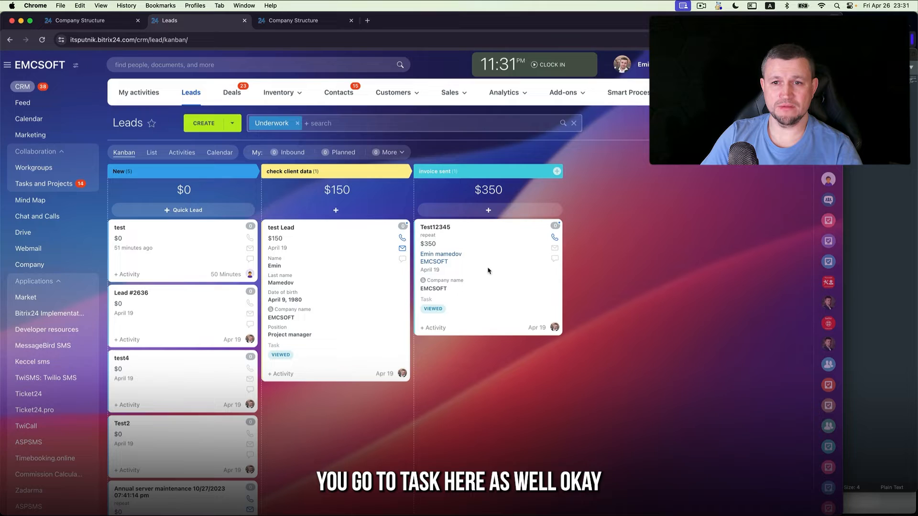
# Create a call list from the selected test Lead and Test12345 with subject "test" and description "check", and save it.
pyautogui.keyDown('super'); pyautogui.click(488, 271); pyautogui.keyUp('super')
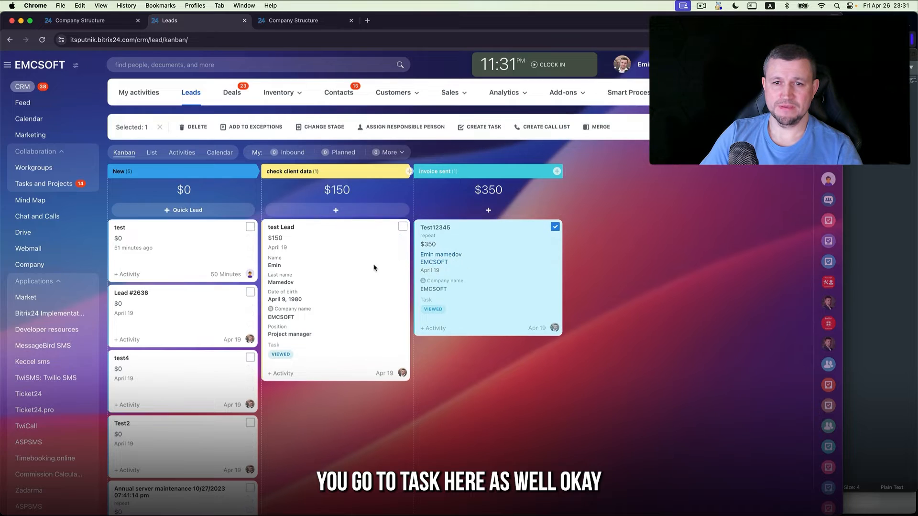
pyautogui.keyDown('super'); pyautogui.click(375, 266); pyautogui.keyUp('super')
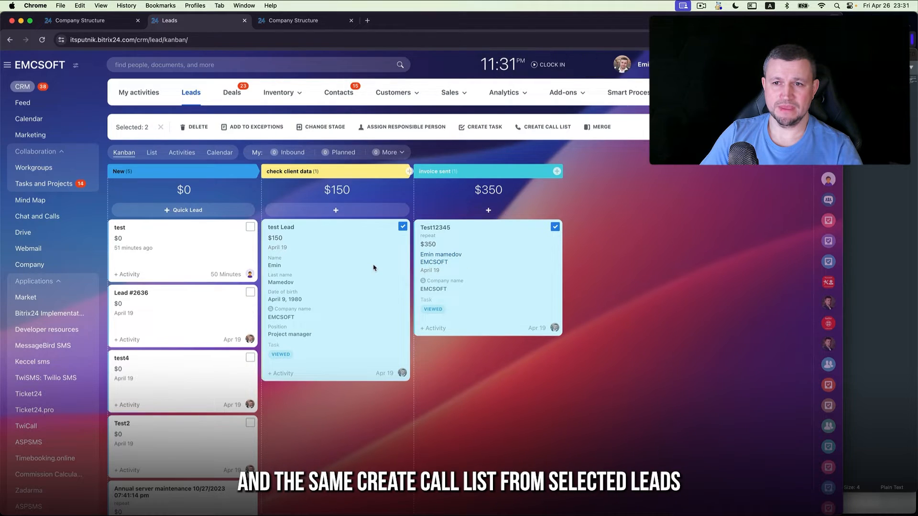
pyautogui.click(552, 130)
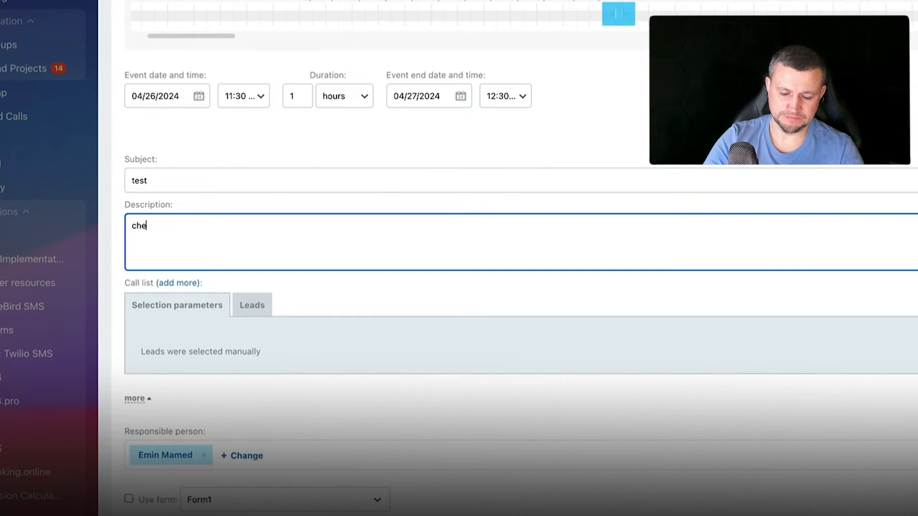
pyautogui.write('ck')
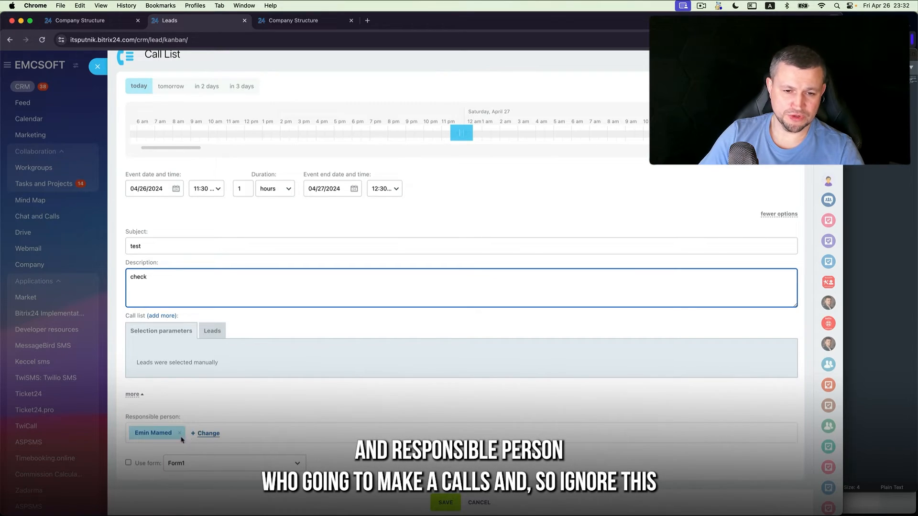
pyautogui.click(180, 467)
pyautogui.click(266, 464)
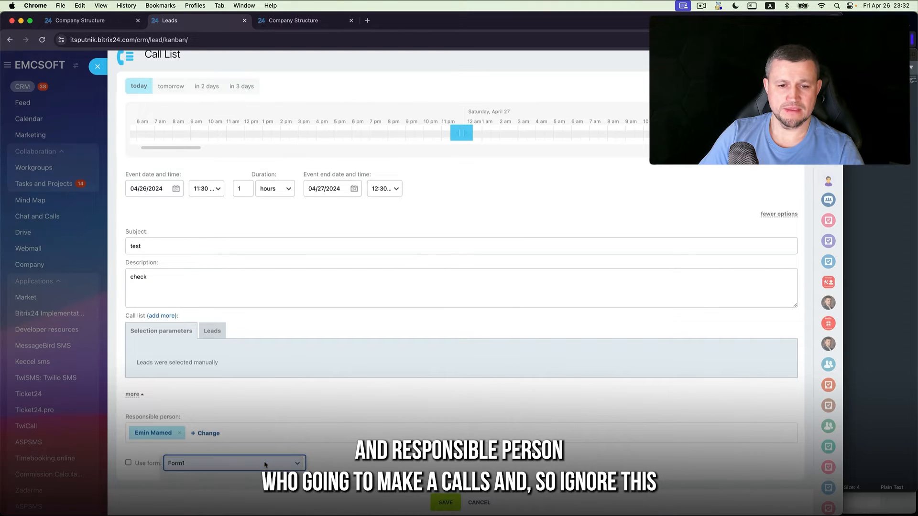
pyautogui.click(445, 503)
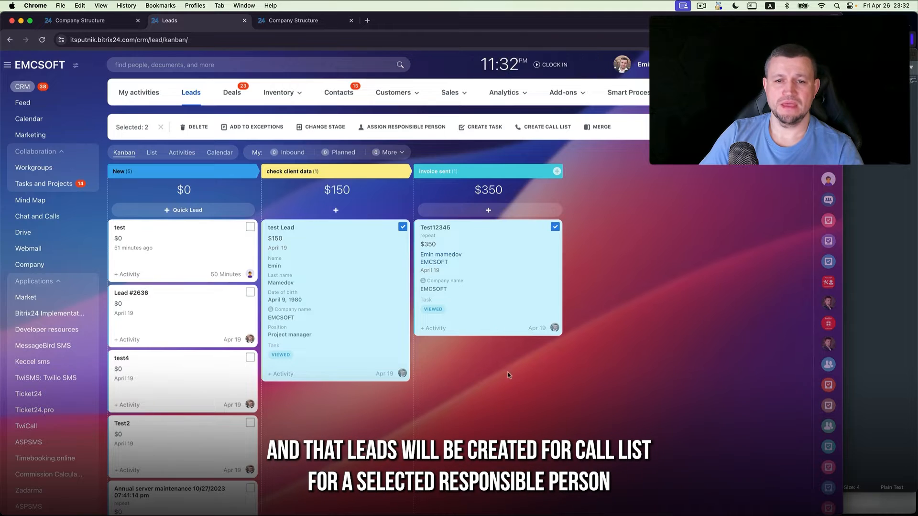
# Open the test call list from My activities, start calling, and view its CallCenter24 section.
pyautogui.click(431, 282)
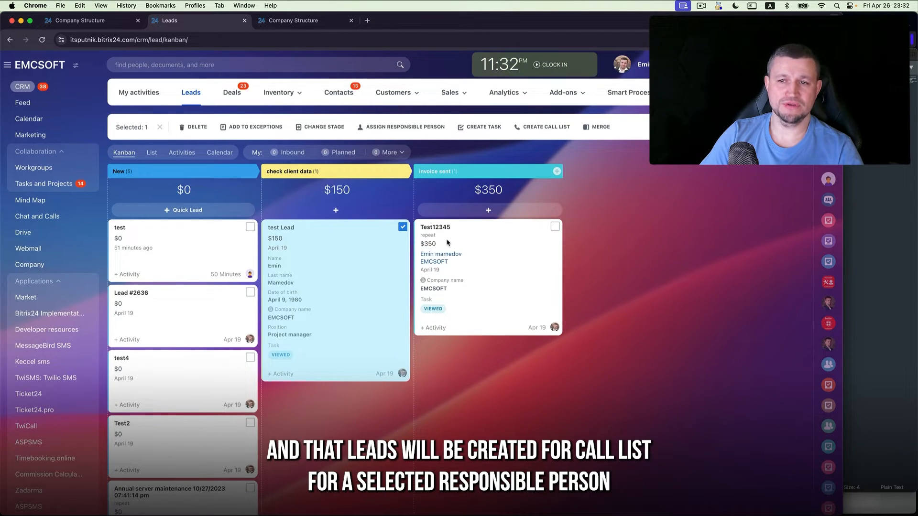
pyautogui.click(152, 94)
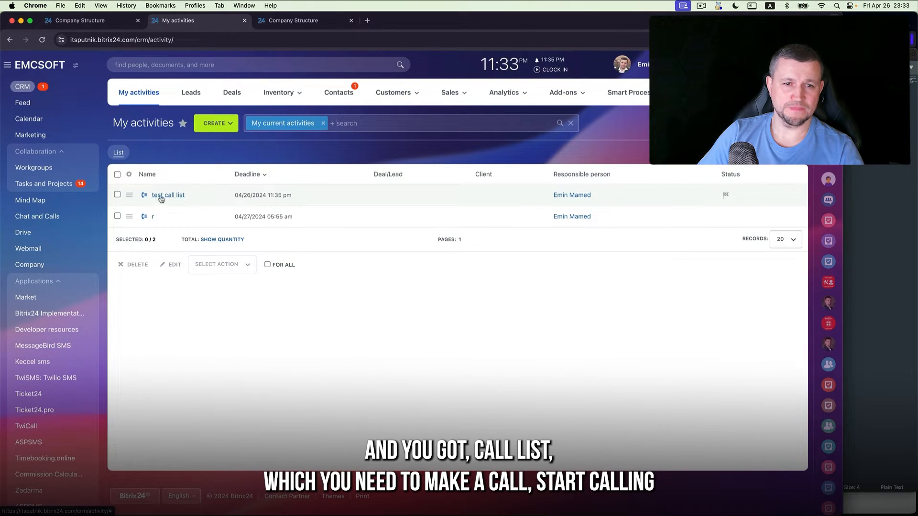
pyautogui.click(161, 197)
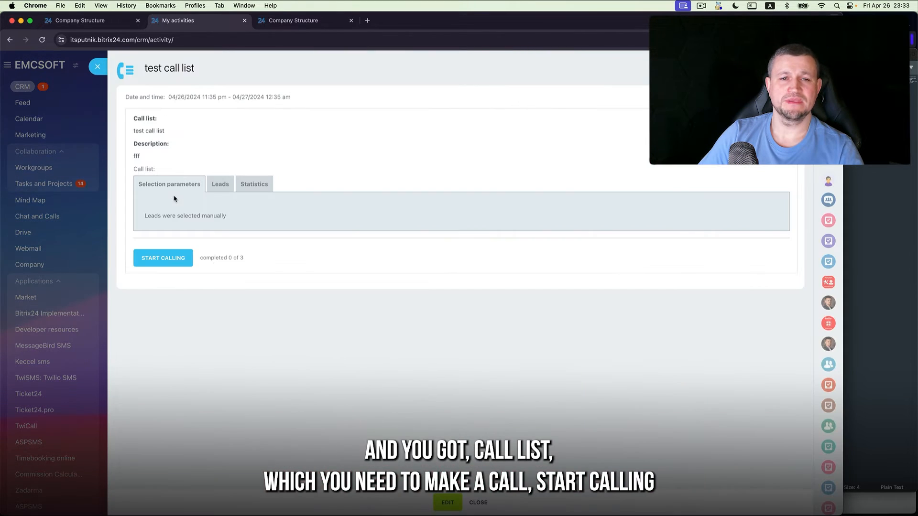
pyautogui.click(180, 263)
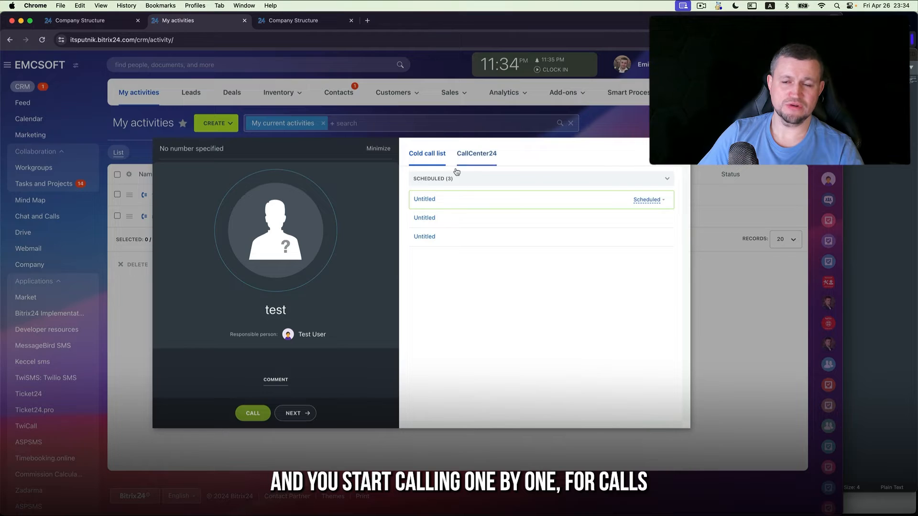
pyautogui.click(477, 153)
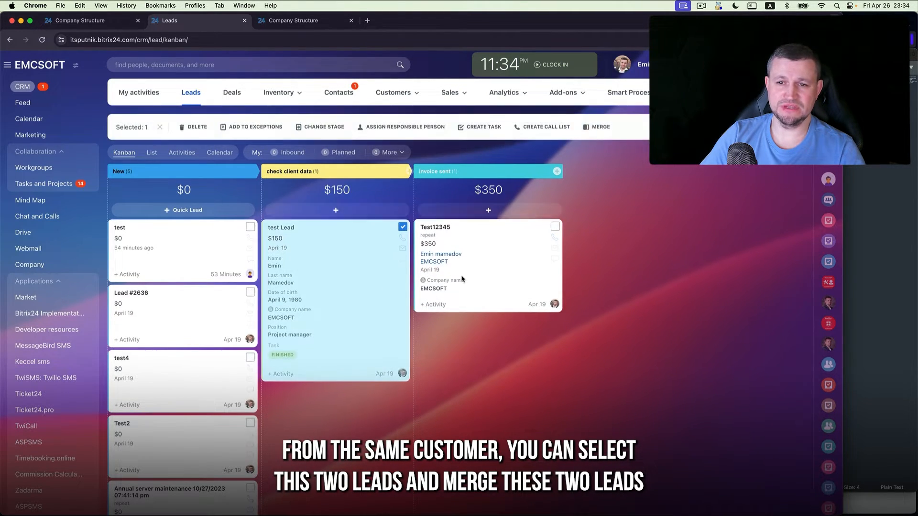
# Merge test Lead and Test12345 into one lead, open the merged lead, and clear the kanban selection.
pyautogui.click(598, 127)
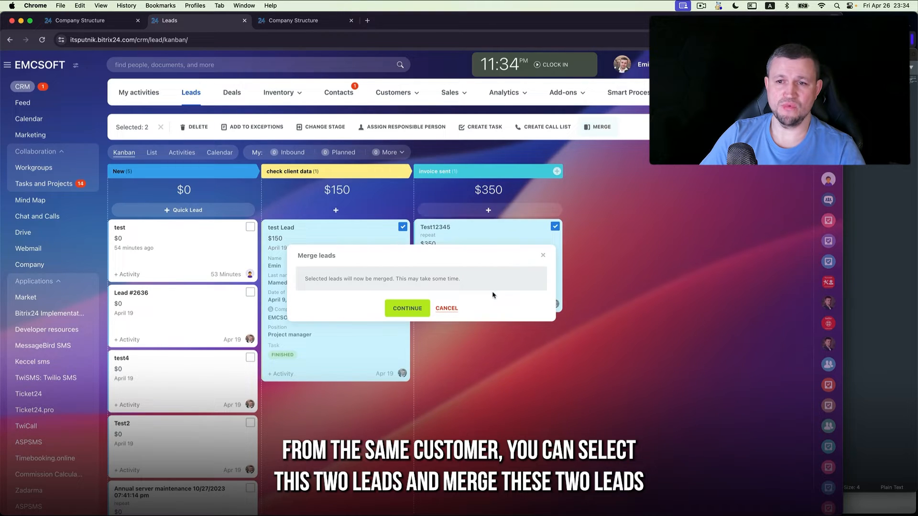
pyautogui.click(416, 310)
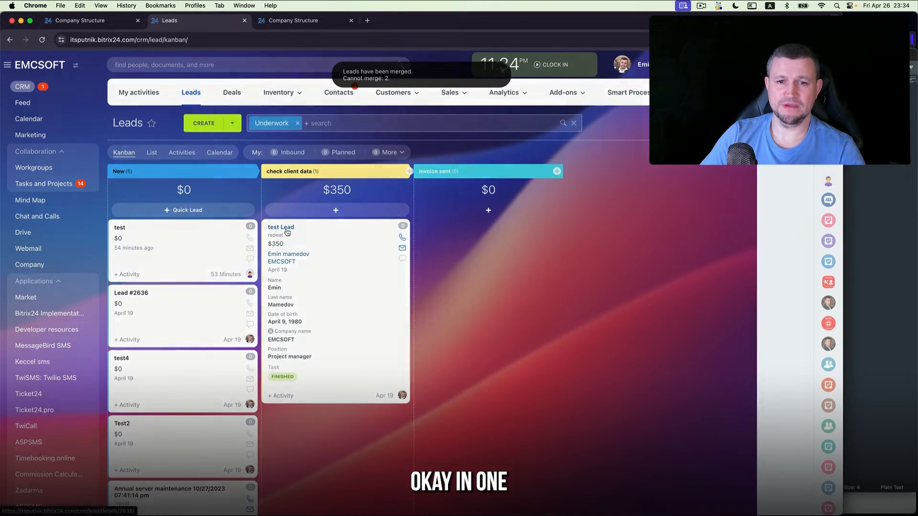
pyautogui.click(286, 227)
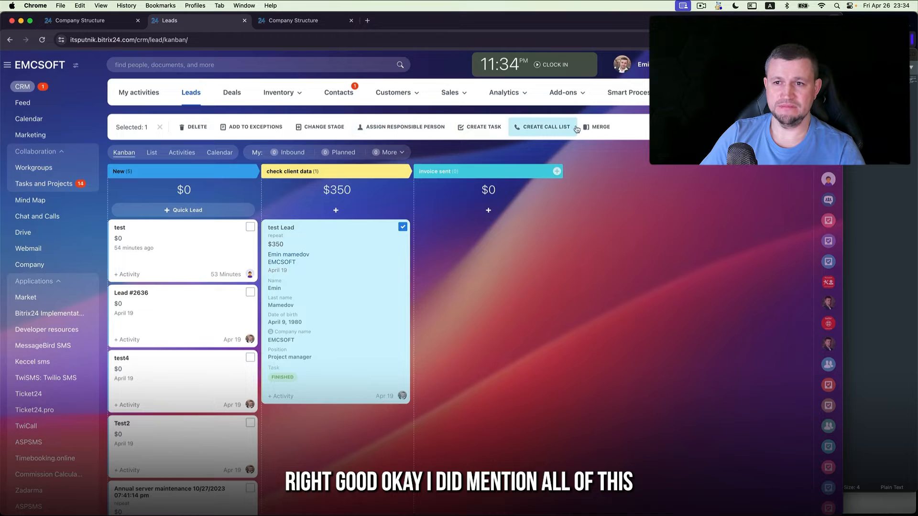
pyautogui.click(479, 298)
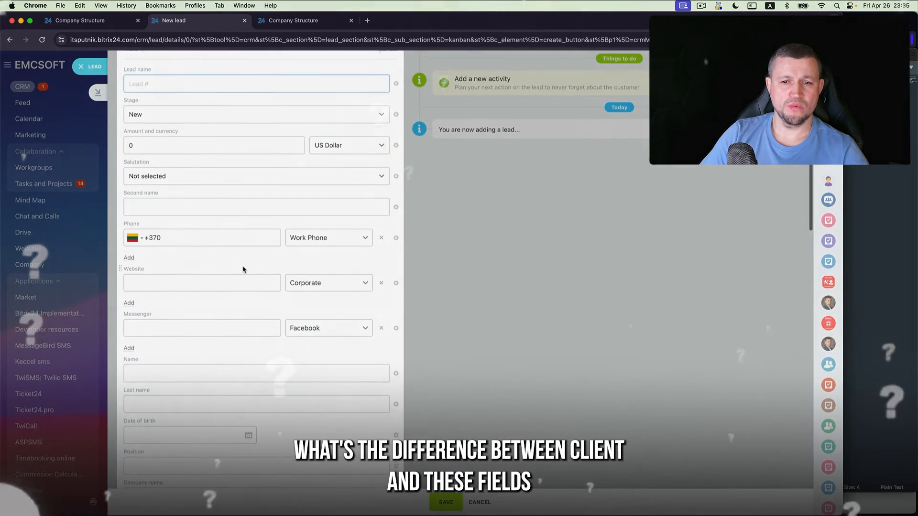
# Examine the new lead form, comparing the name, phone, website, company name and email fields with the Client contact and company fields.
pyautogui.scroll(-5, 244, 267)
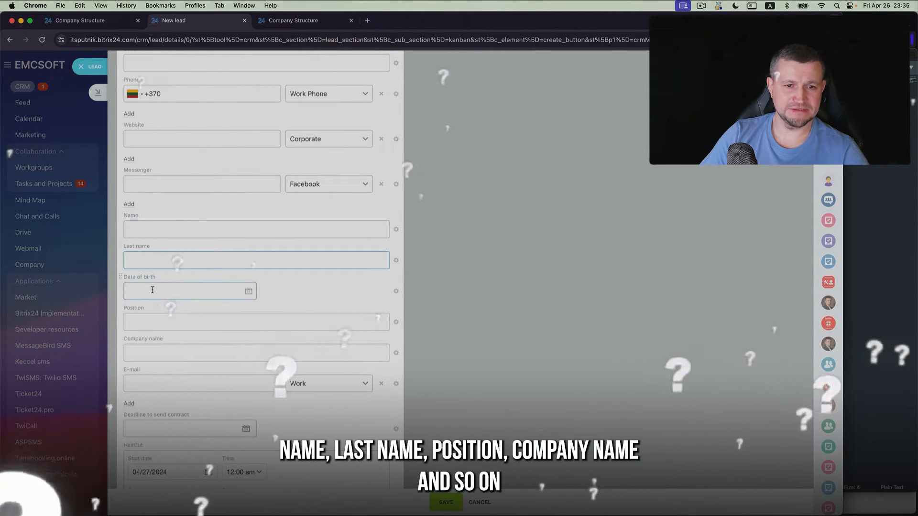
pyautogui.click(154, 321)
pyautogui.click(159, 357)
pyautogui.click(160, 386)
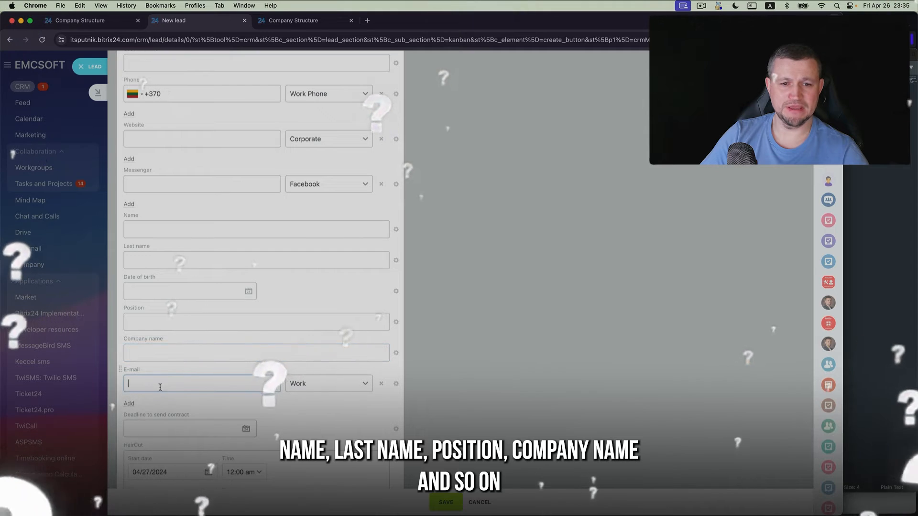
pyautogui.scroll(-4, 365, 286)
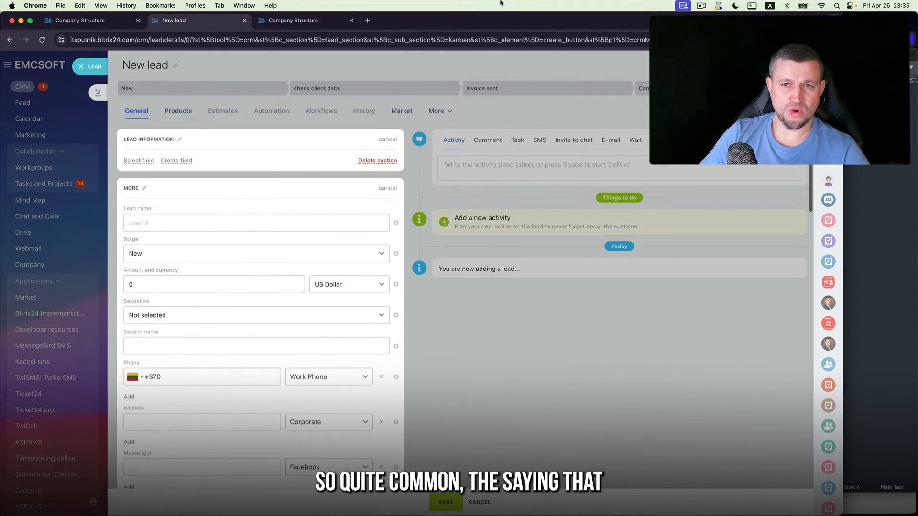
pyautogui.moveTo(842, 188); pyautogui.dragTo(915, 188)
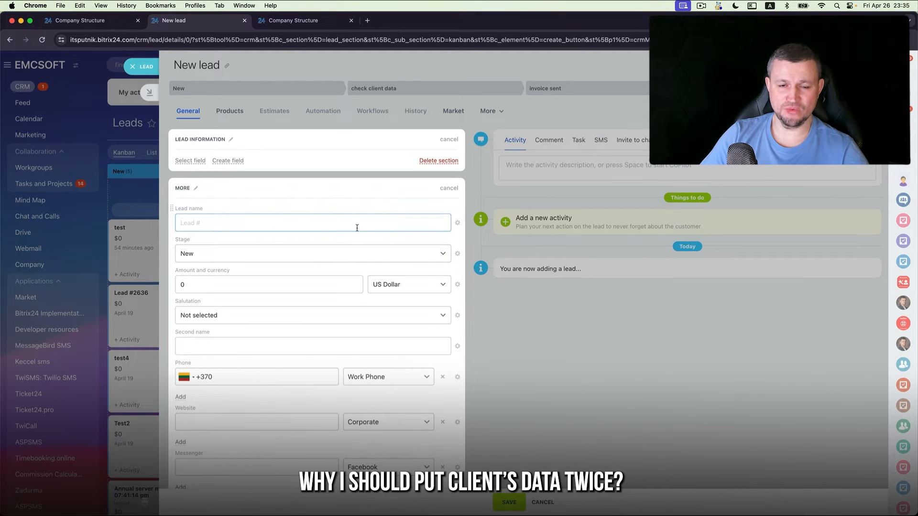
pyautogui.scroll(-5, 266, 249)
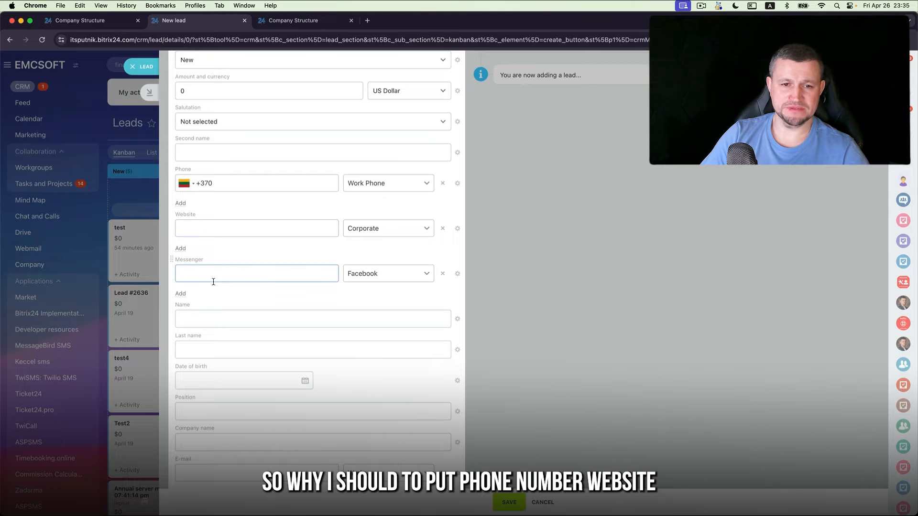
pyautogui.scroll(-4, 213, 282)
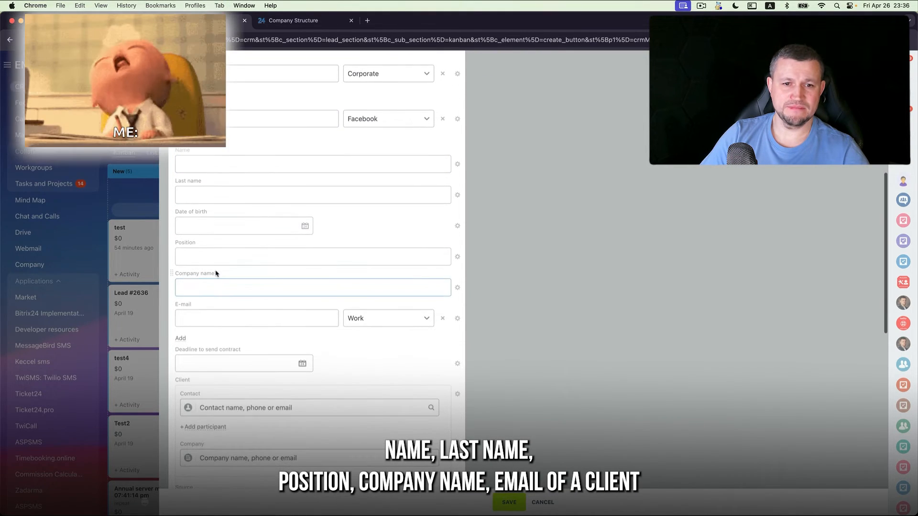
pyautogui.scroll(-1, 214, 330)
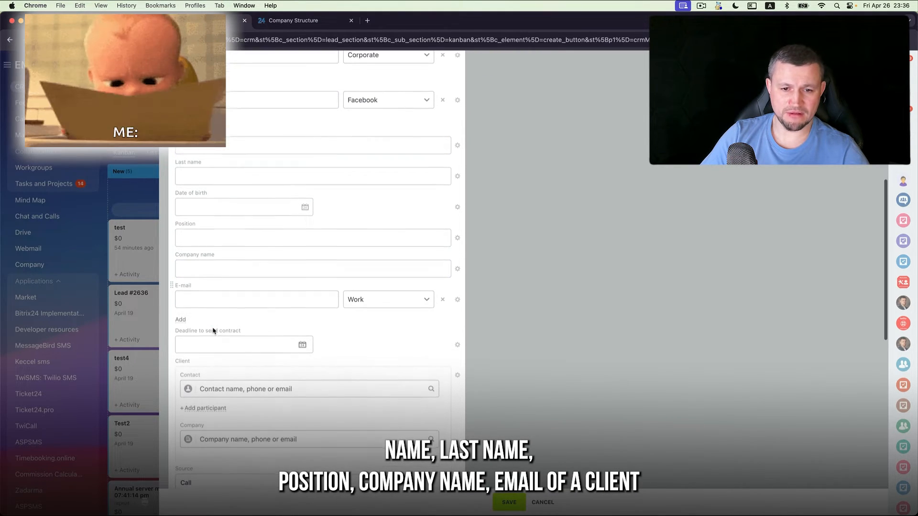
pyautogui.scroll(-3, 213, 330)
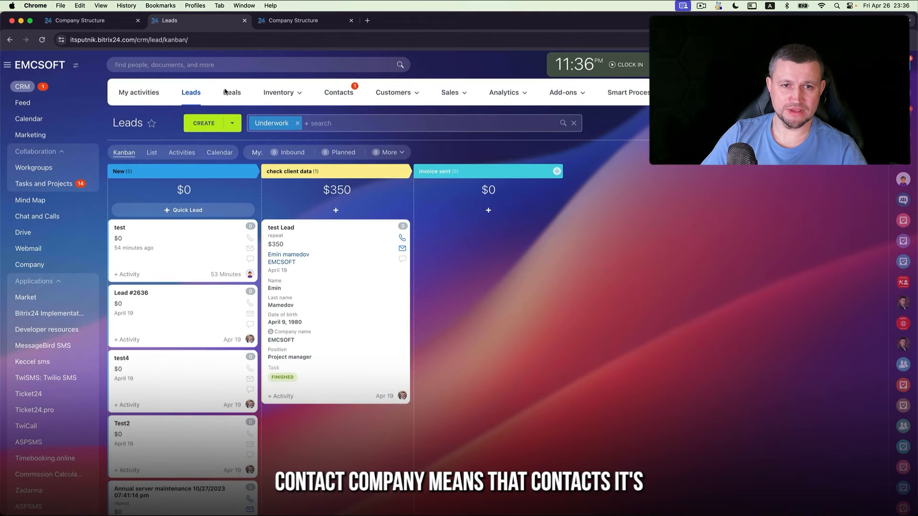
# Open the Contacts list, view the first contact's card, and return to the list.
pyautogui.click(346, 95)
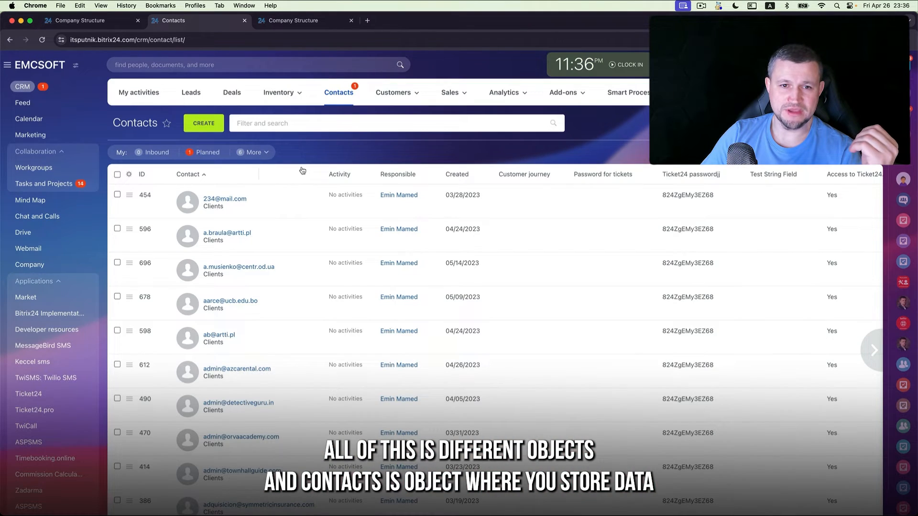
pyautogui.click(234, 200)
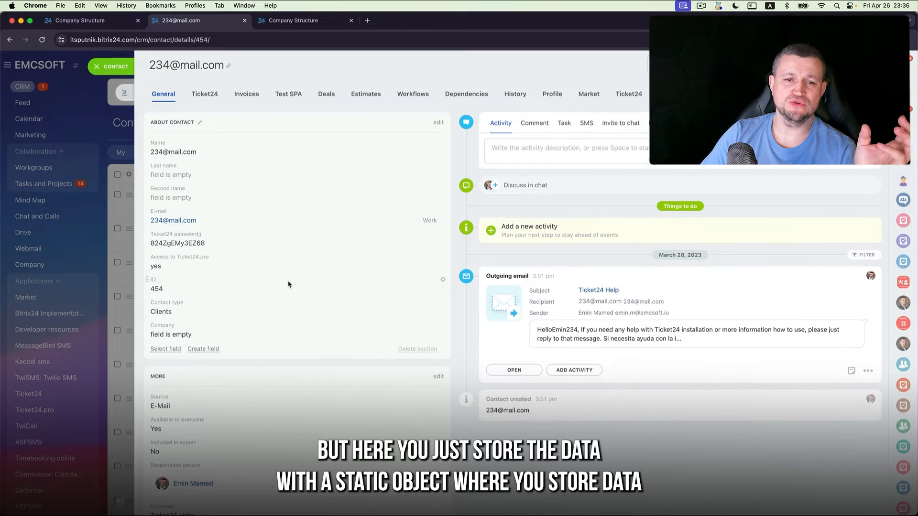
pyautogui.click(114, 74)
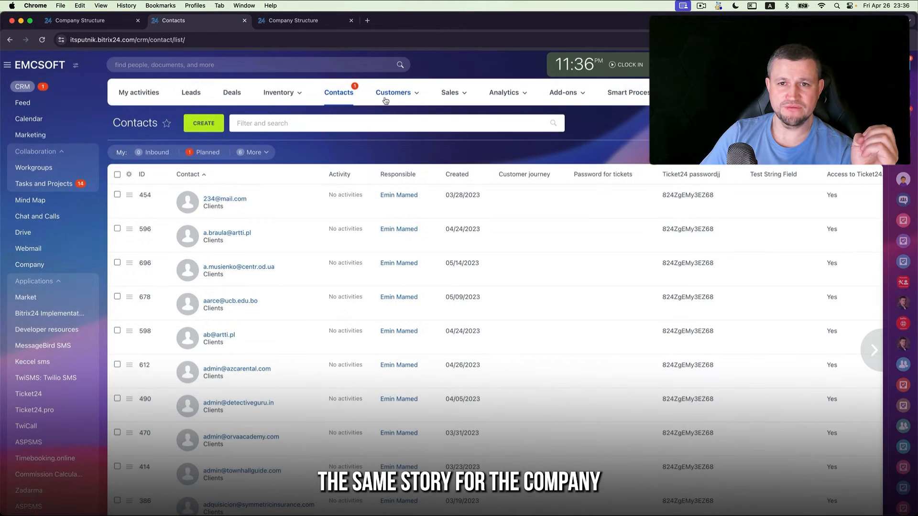
# Place Companies beside Contacts as its own item in the CRM navigation and hide the Customers item.
pyautogui.moveTo(386, 95)
pyautogui.moveTo(736, 93)
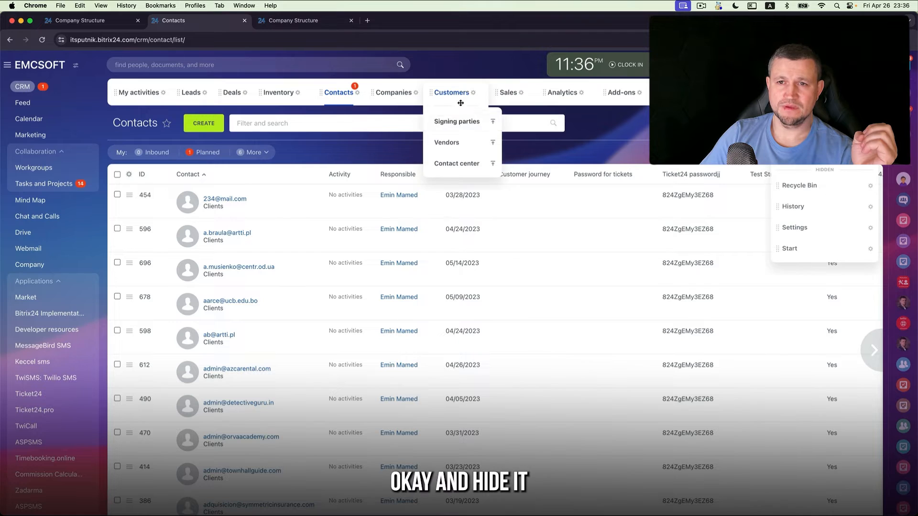
pyautogui.click(473, 93)
pyautogui.click(481, 137)
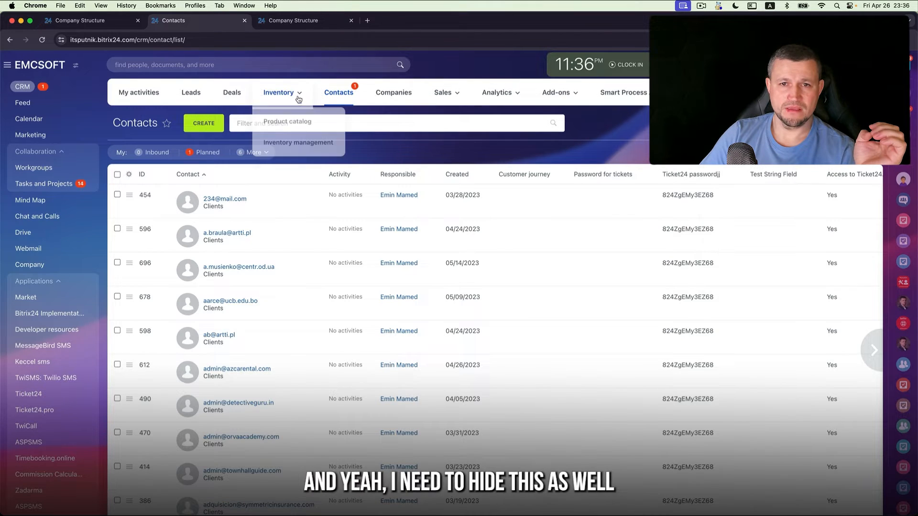
# Hide the Inventory item from the CRM navigation and open a new lead form from Leads.
pyautogui.click(746, 146)
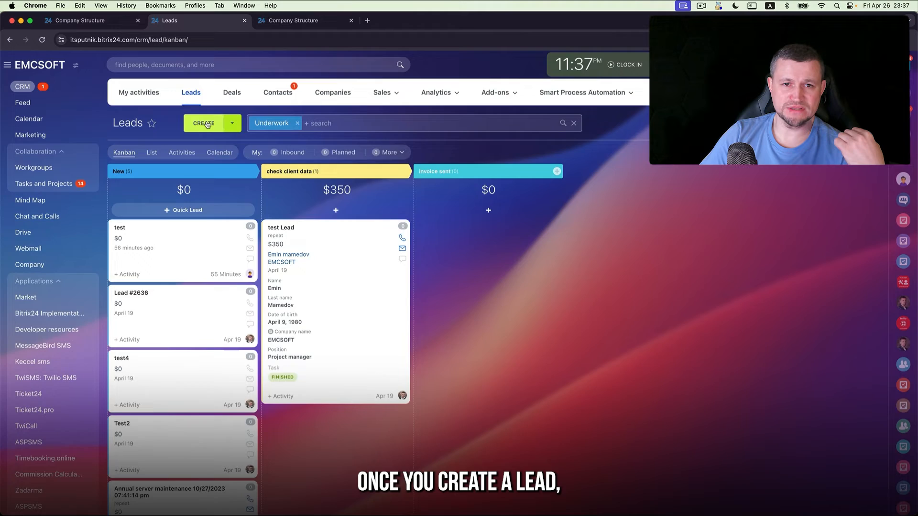
pyautogui.click(204, 124)
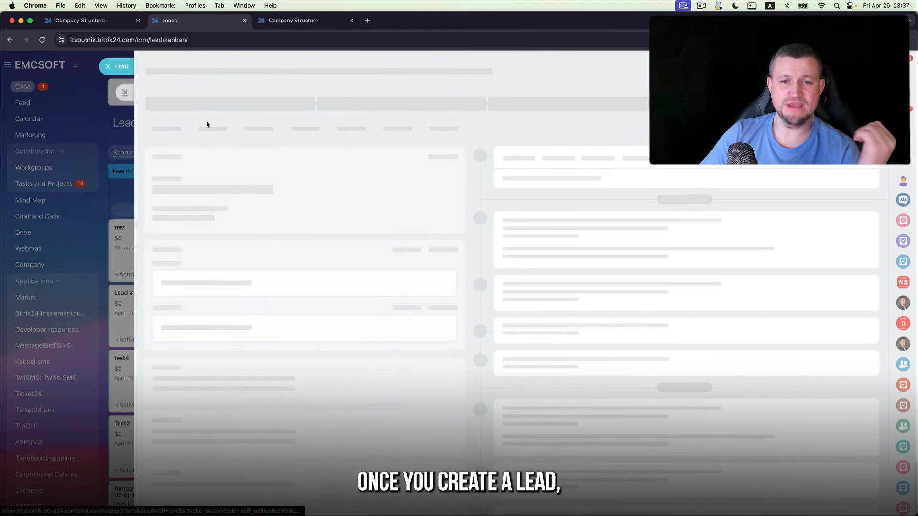
# Hide the client, contract deadline, position, birth date, second name, website and messenger fields in the lead form and delete the Lead Information section.
pyautogui.scroll(-10, 254, 406)
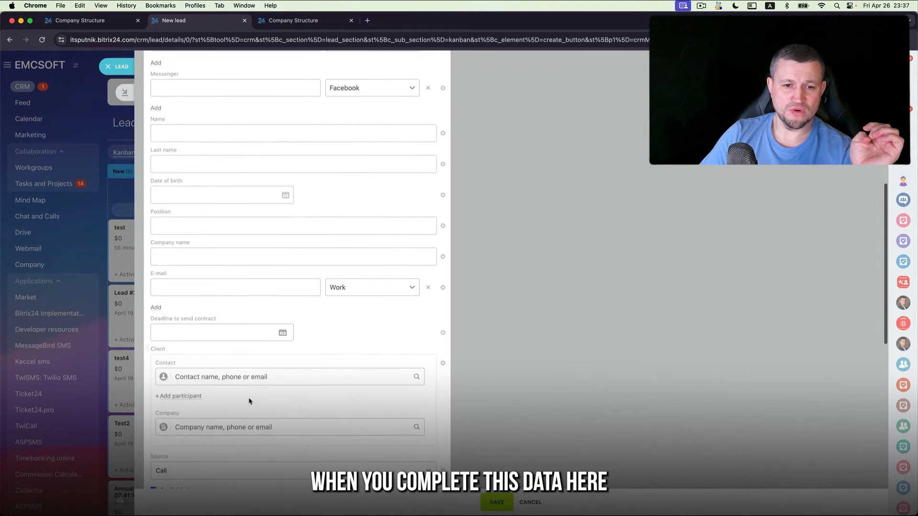
pyautogui.scroll(-5, 200, 364)
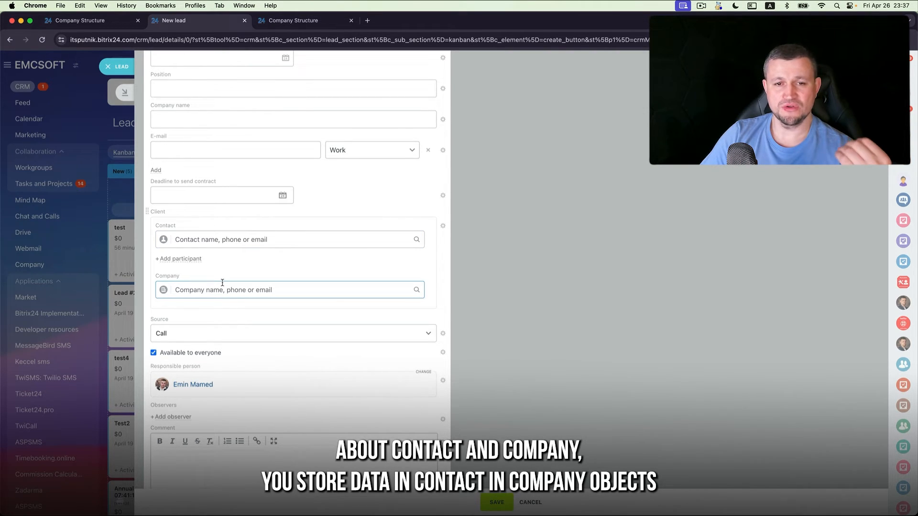
pyautogui.scroll(9, 222, 283)
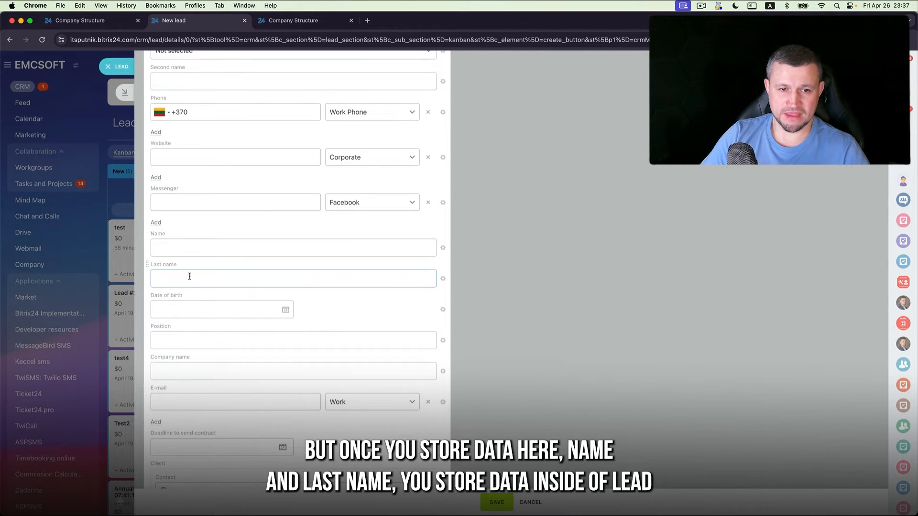
pyautogui.scroll(-2, 189, 318)
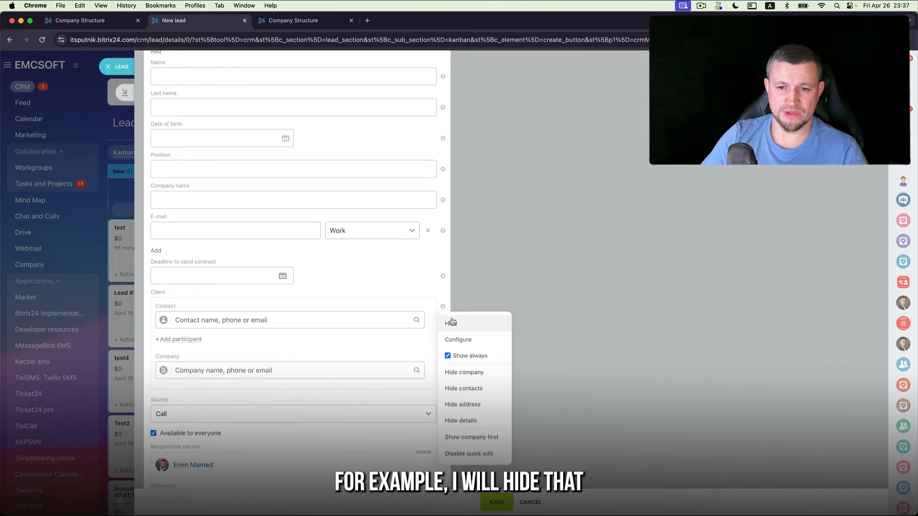
pyautogui.click(451, 322)
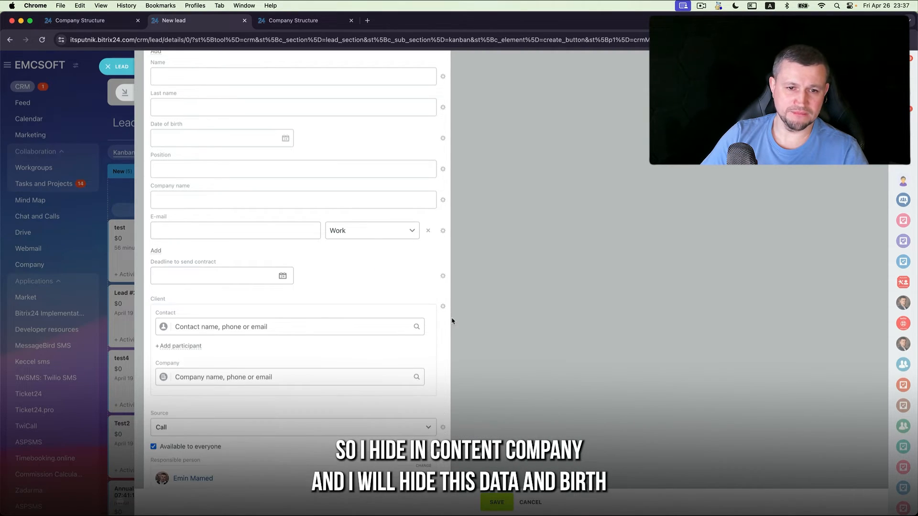
pyautogui.click(443, 244)
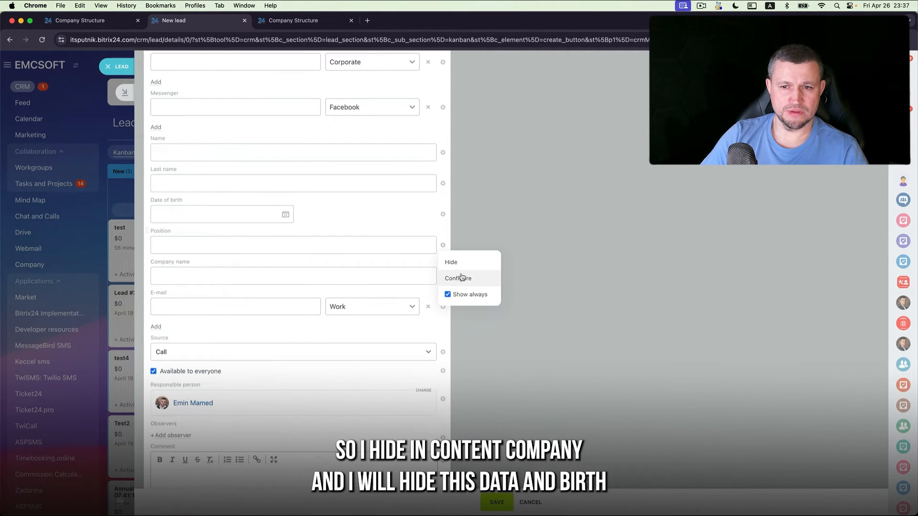
pyautogui.click(461, 264)
pyautogui.click(443, 214)
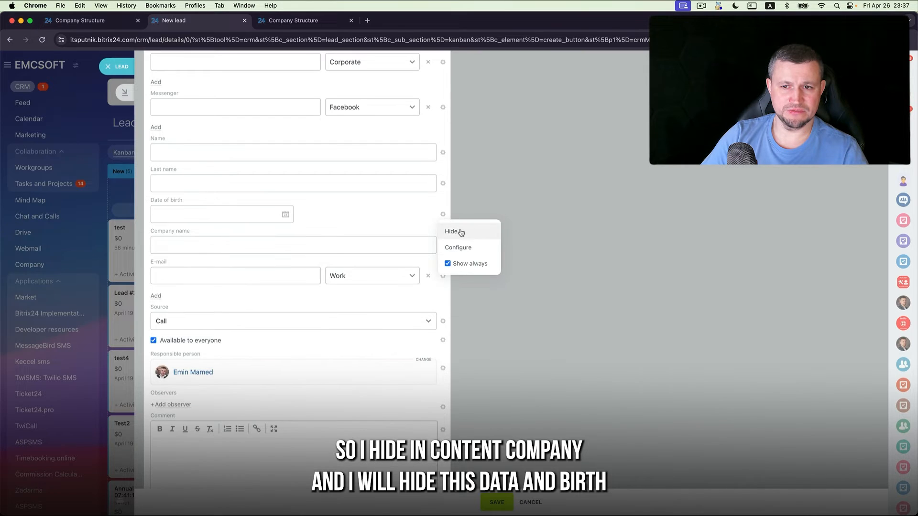
pyautogui.click(451, 231)
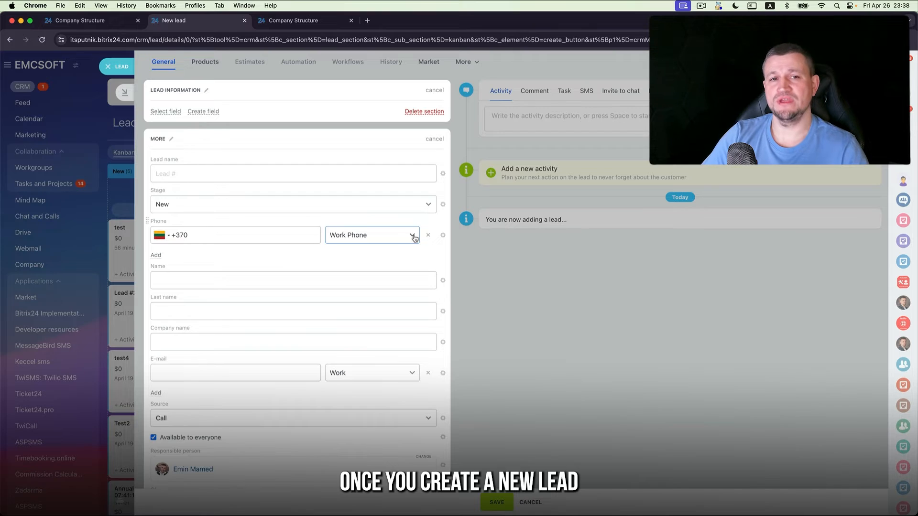
pyautogui.click(424, 111)
# Name the new lead "test lead" and hide the Stage field from the form.
pyautogui.click(217, 134)
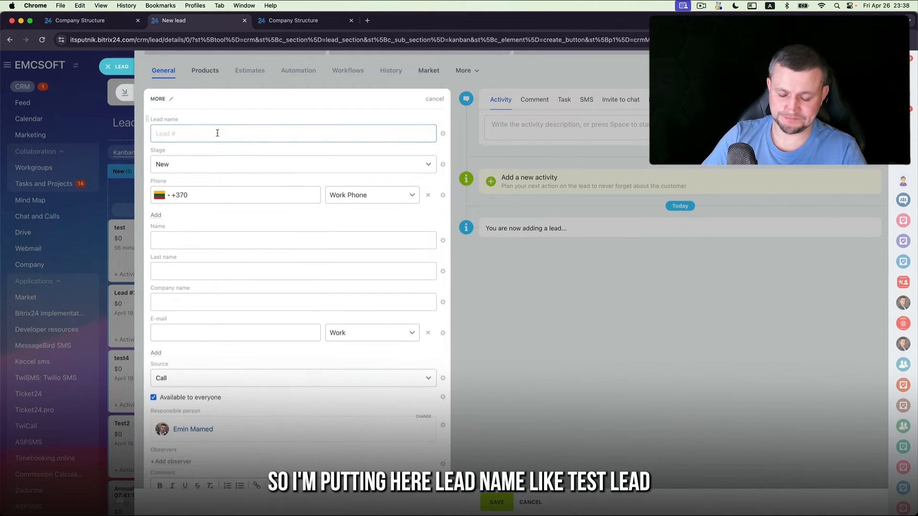
pyautogui.write('test lead')
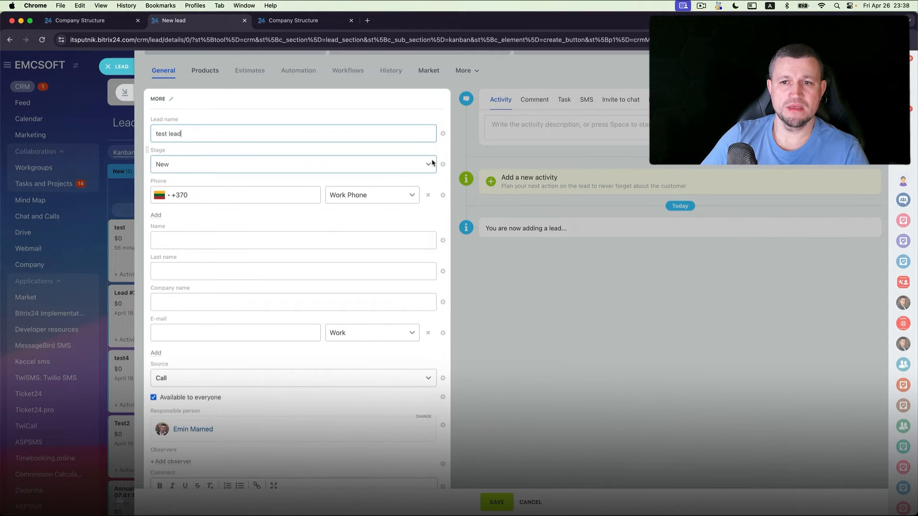
pyautogui.click(442, 164)
pyautogui.click(451, 181)
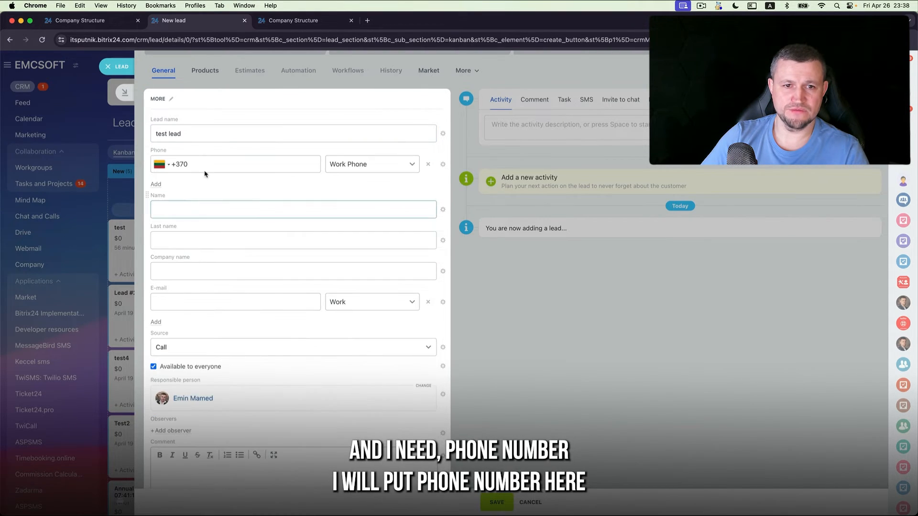
# Set the Phone field's default country to USA (+1) and fill in the lead's work phone number.
pyautogui.click(218, 167)
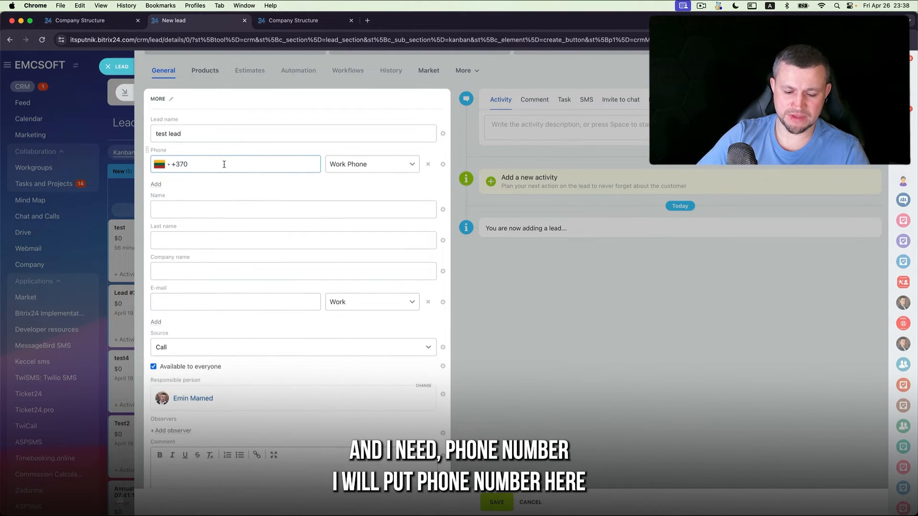
pyautogui.write('2222')
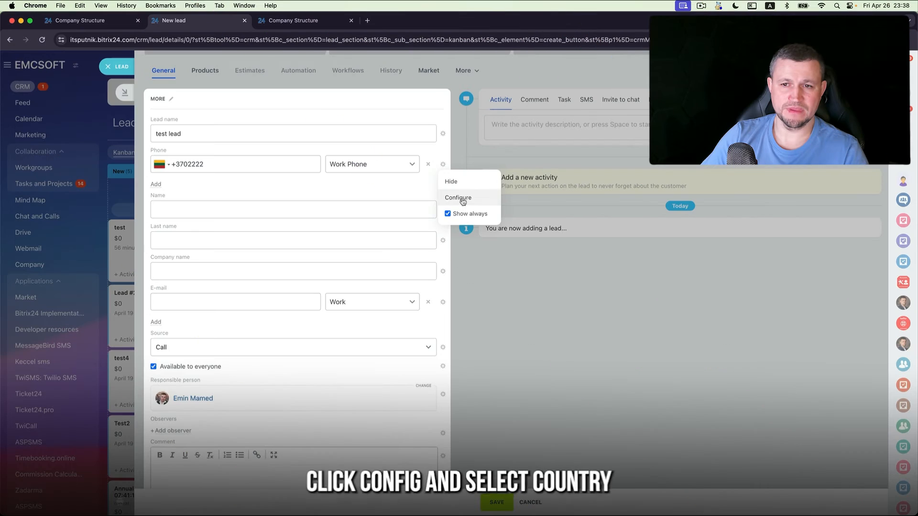
pyautogui.click(458, 198)
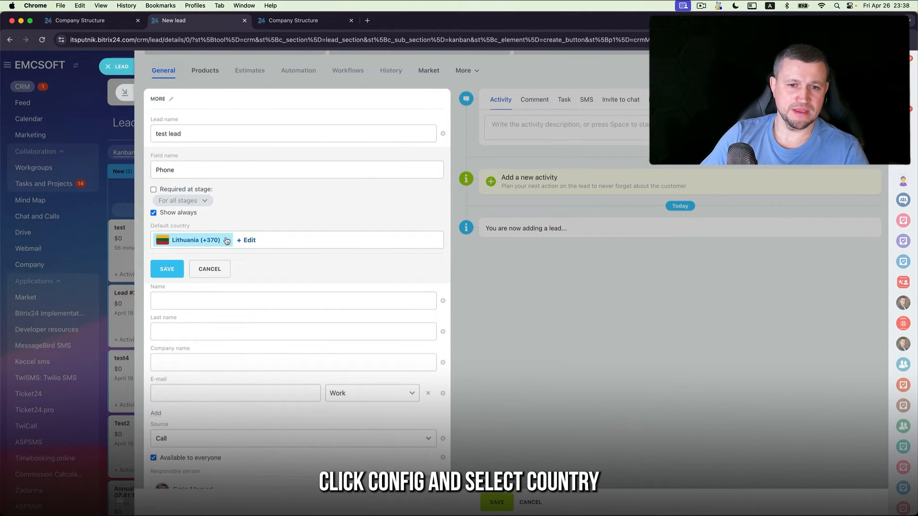
pyautogui.click(227, 240)
pyautogui.click(173, 242)
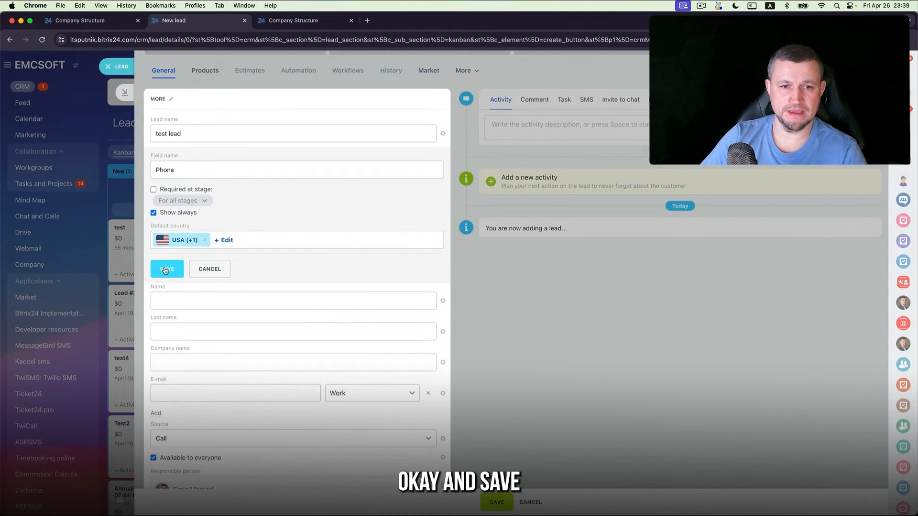
pyautogui.click(165, 269)
pyautogui.write('+12222-22')
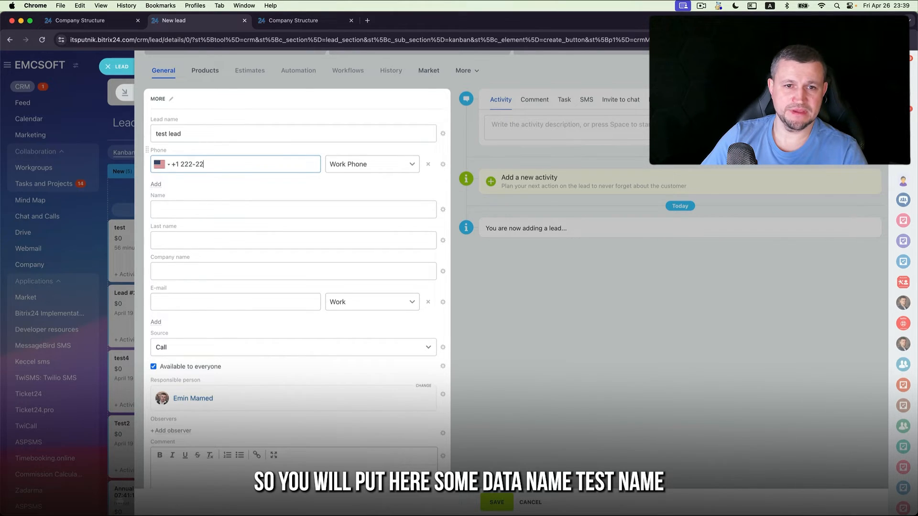
# Enter TestName as the lead's name and TestLastName as its last name.
pyautogui.click(198, 208)
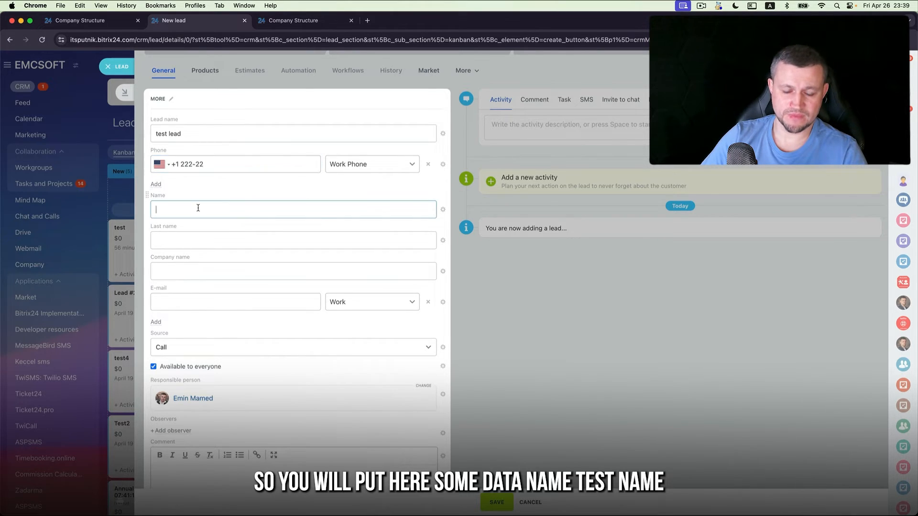
pyautogui.write('TestName')
pyautogui.press('Tab')
pyautogui.write('Test')
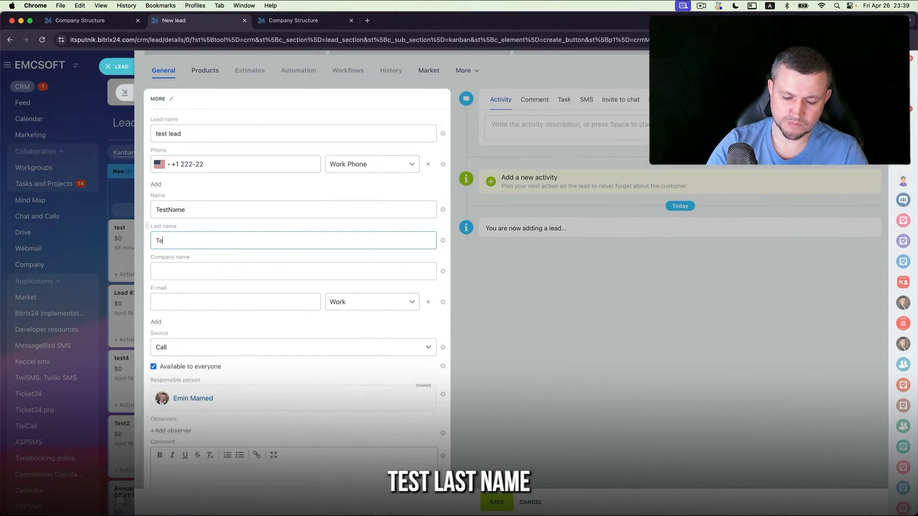
pyautogui.write('LastName')
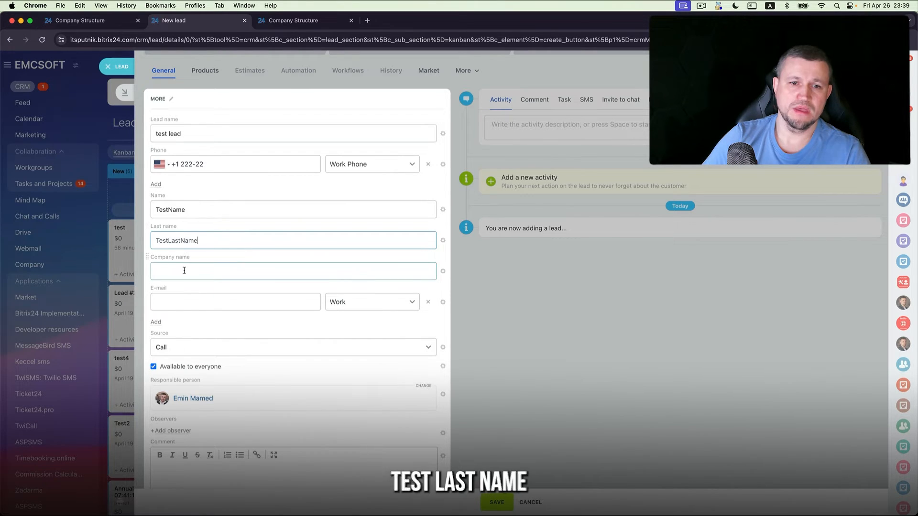
# Enter EMCSOFT as the company name, fill in the work e-mail address and save the lead.
pyautogui.click(184, 270)
pyautogui.write('EMCSOF')
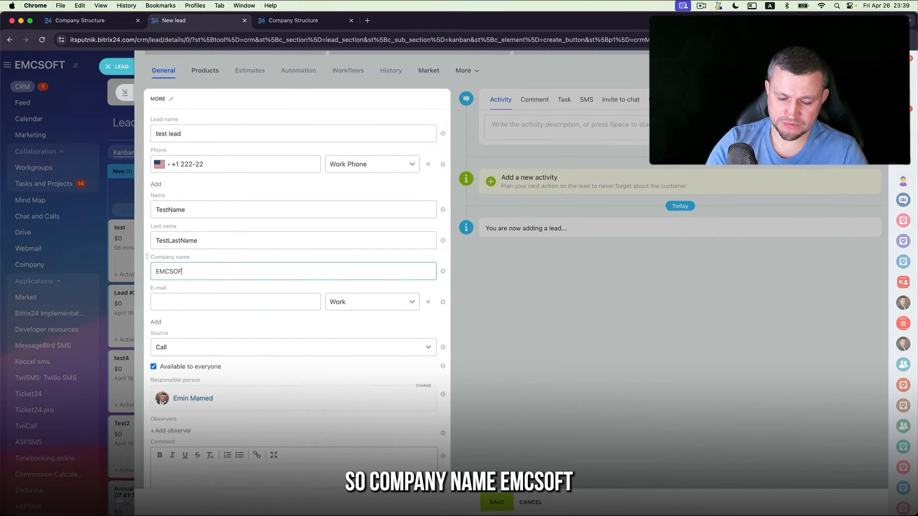
pyautogui.write('T')
pyautogui.click(188, 301)
pyautogui.write('test@yahoo.com')
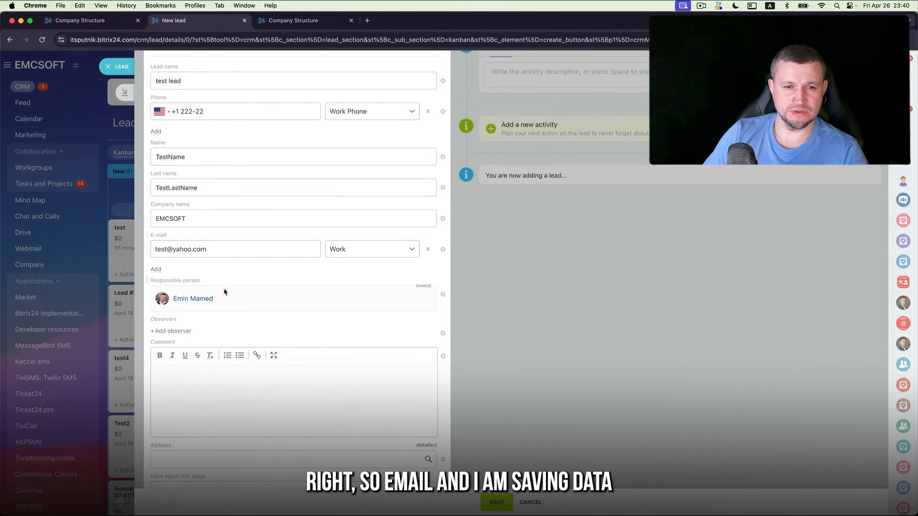
pyautogui.scroll(-2, 225, 291)
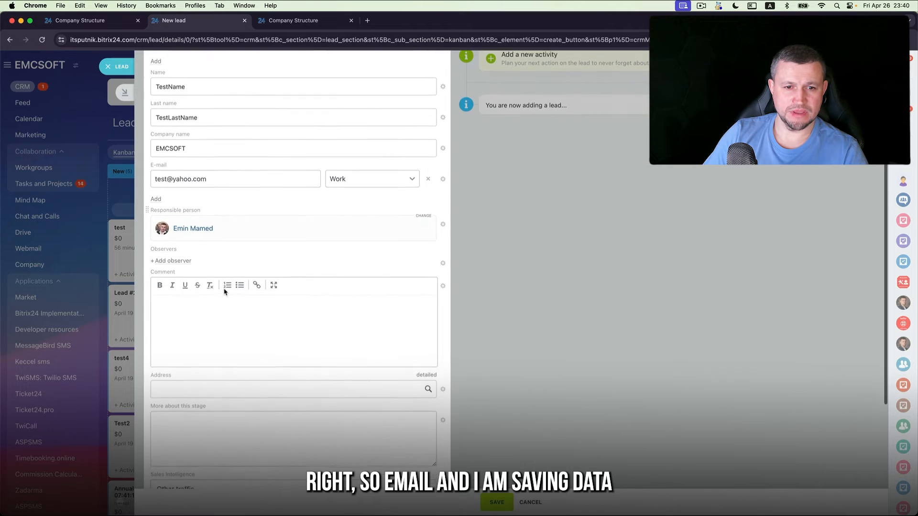
pyautogui.click(497, 502)
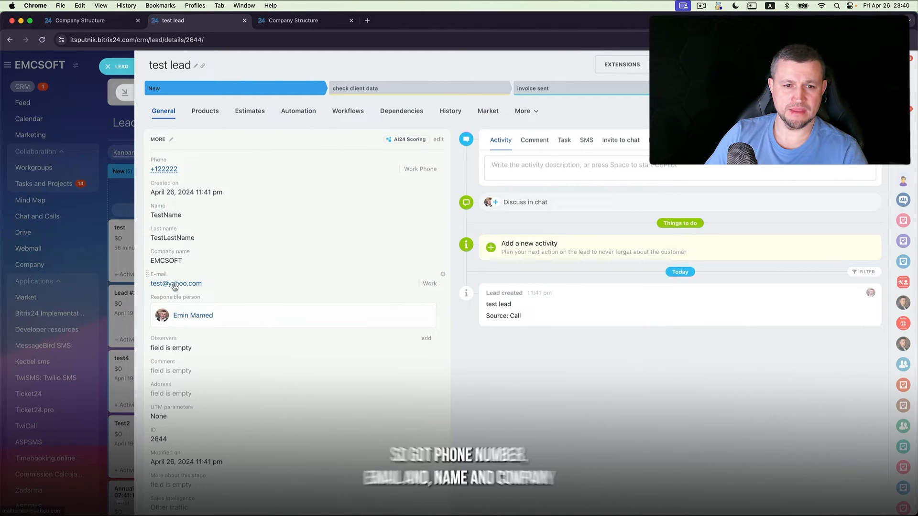
# Complete the saved test lead with Junk Lead as its handling result.
pyautogui.scroll(-2, 181, 272)
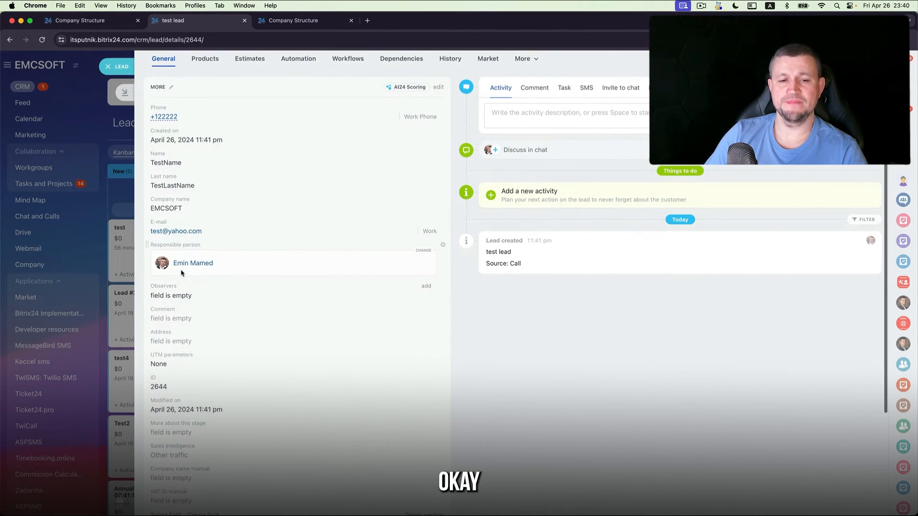
pyautogui.scroll(-3, 265, 339)
pyautogui.scroll(2, 329, 333)
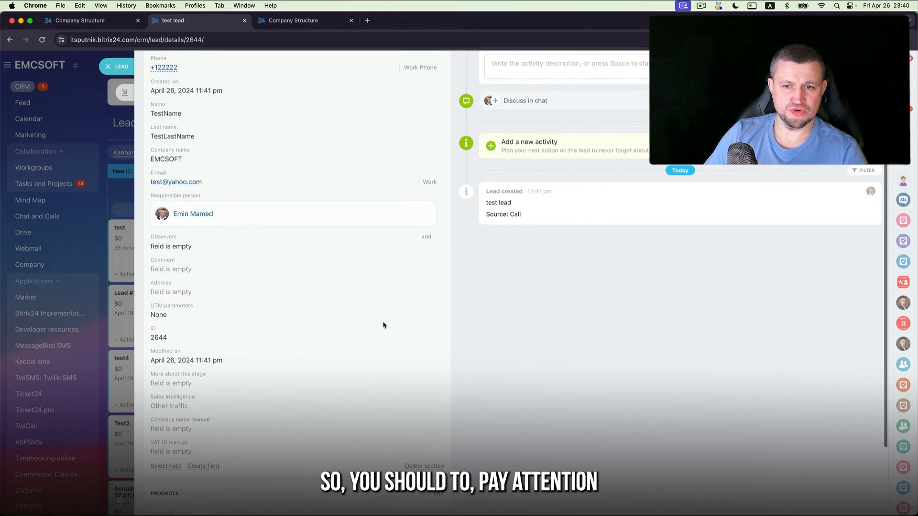
pyautogui.scroll(1, 461, 313)
pyautogui.scroll(3, 466, 315)
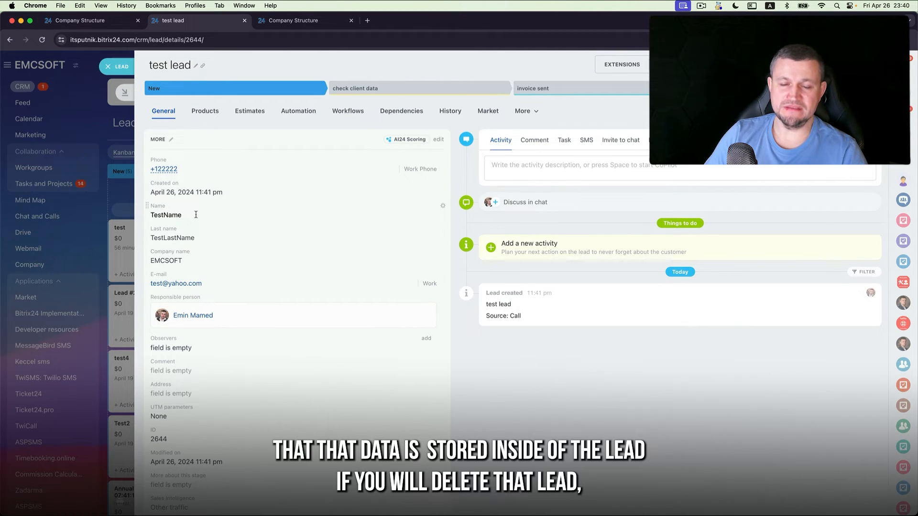
pyautogui.click(761, 65)
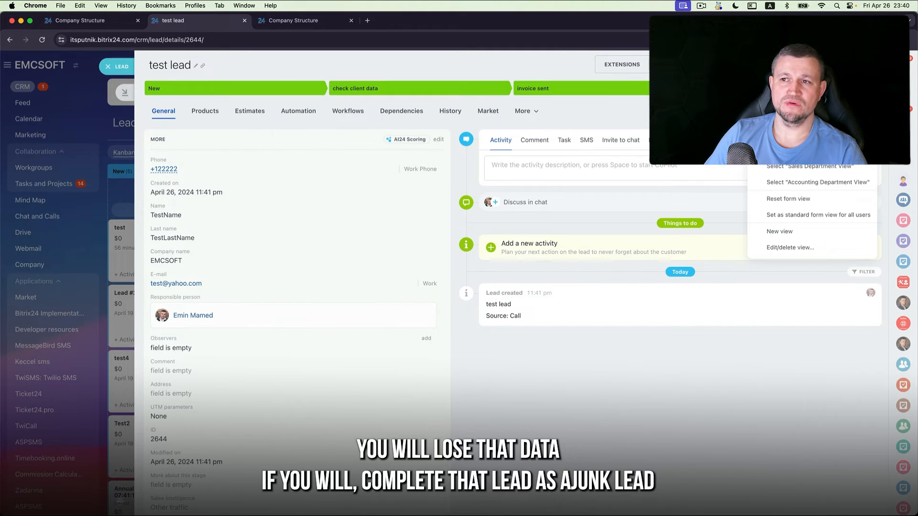
pyautogui.click(760, 65)
pyautogui.click(785, 89)
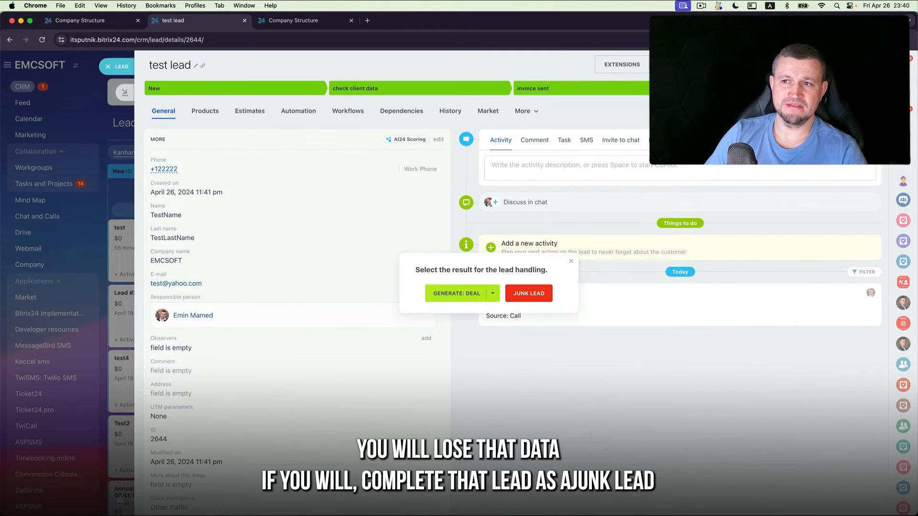
pyautogui.click(529, 294)
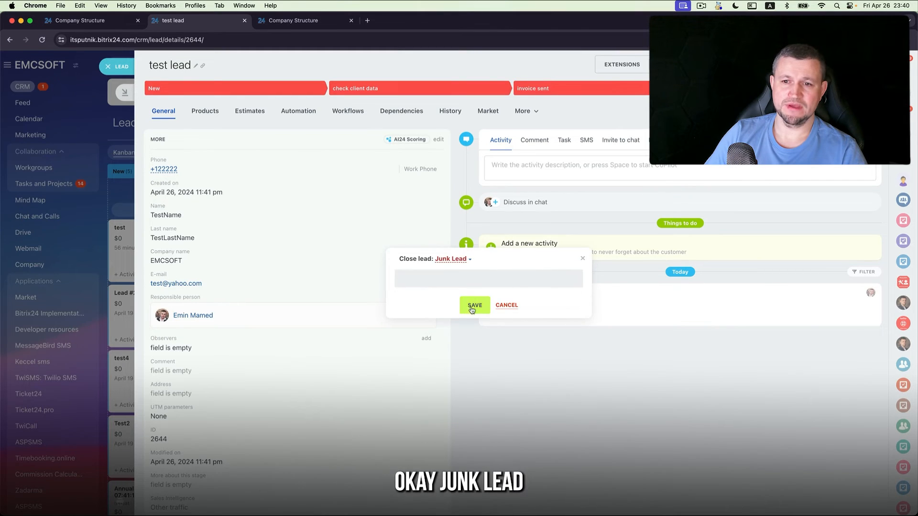
pyautogui.click(474, 306)
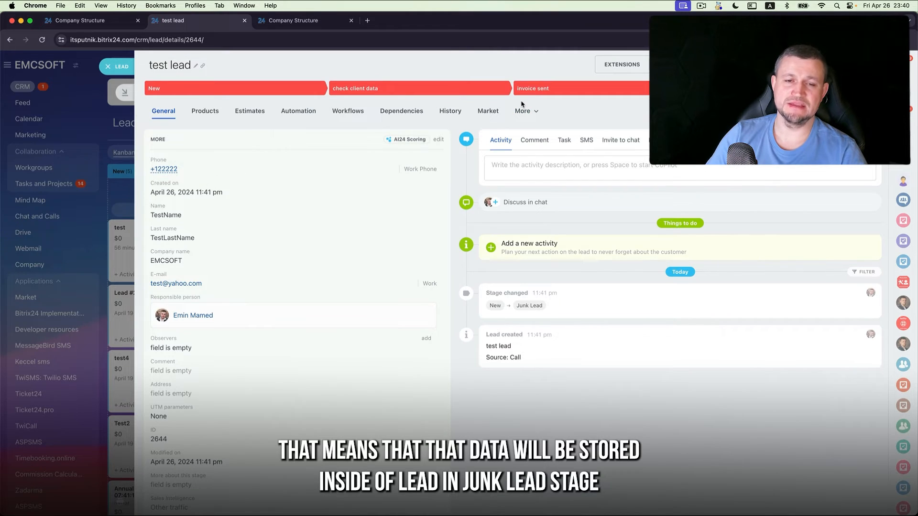
# Return the junk test lead to the check client data stage and complete it as Deal + Contact + Company in the General pipeline.
pyautogui.click(460, 86)
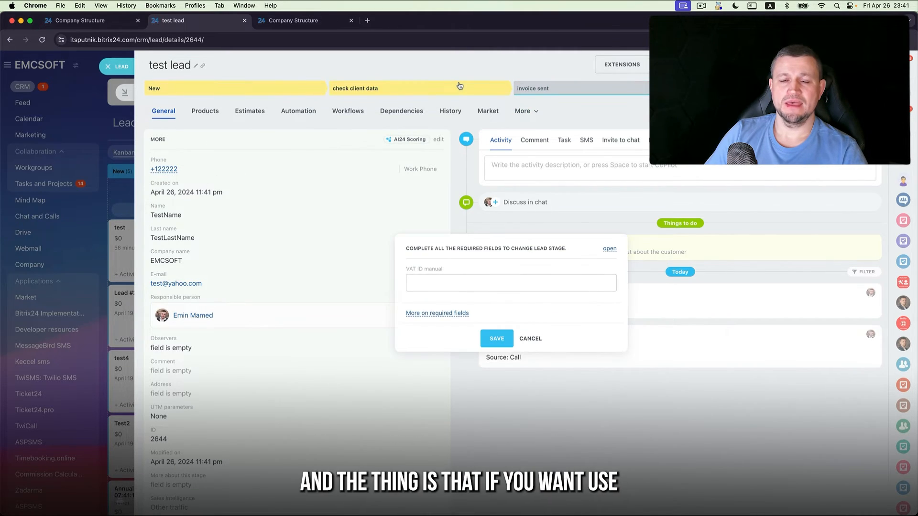
pyautogui.click(508, 340)
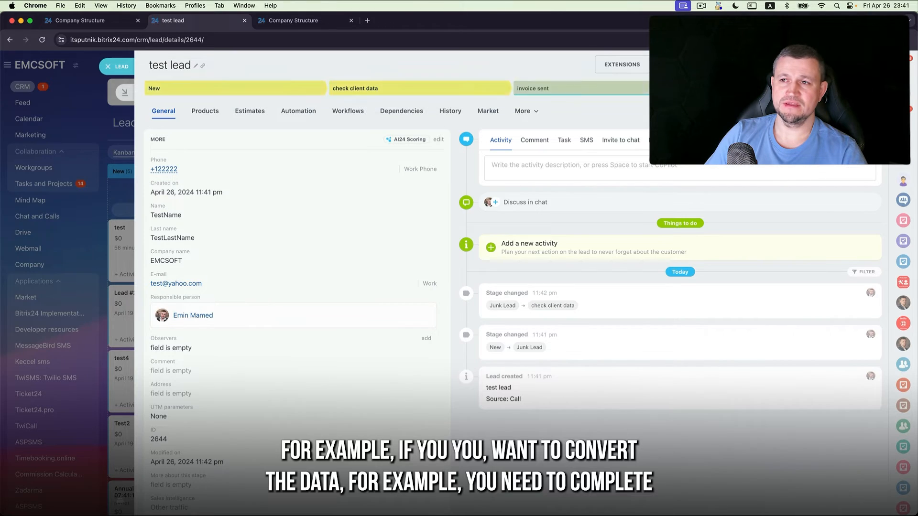
pyautogui.click(784, 89)
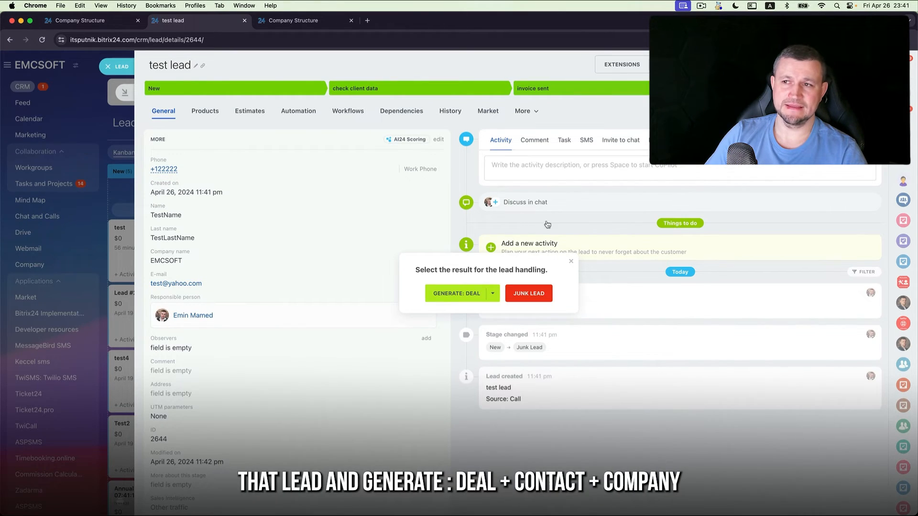
pyautogui.click(494, 295)
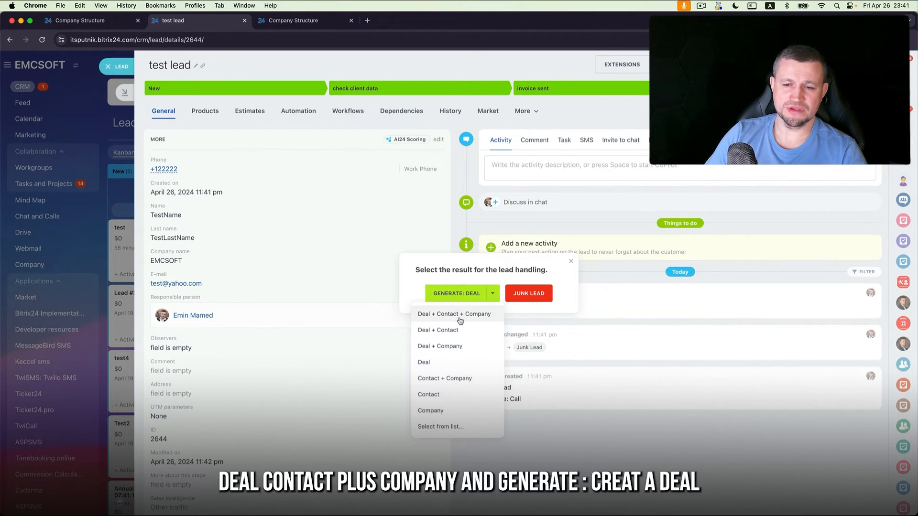
pyautogui.click(460, 321)
pyautogui.click(496, 275)
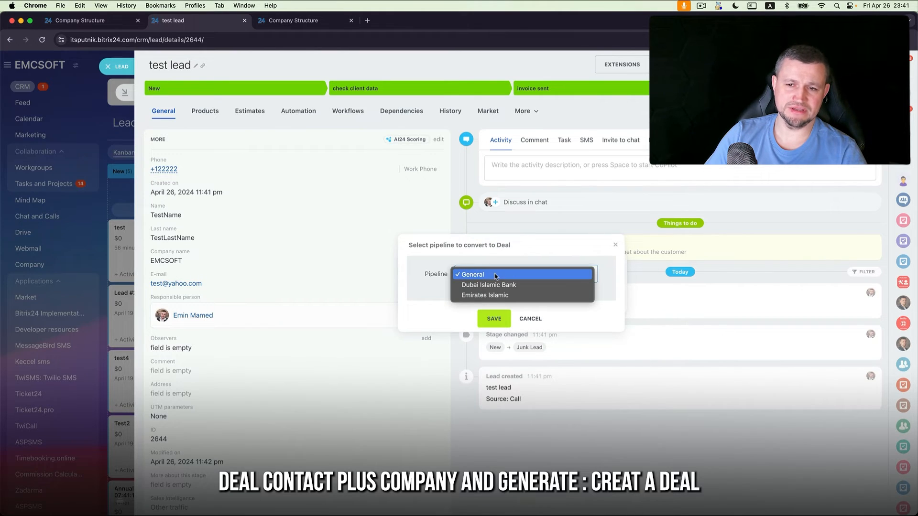
pyautogui.click(496, 275)
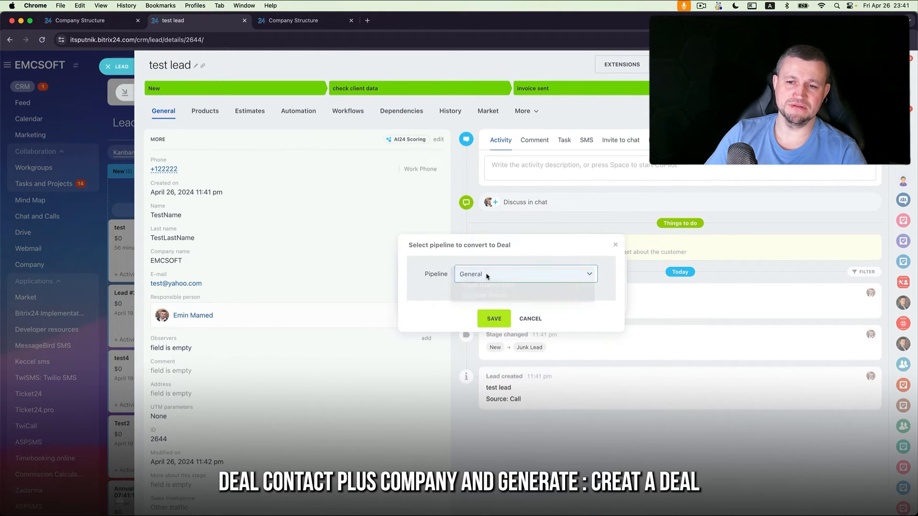
pyautogui.click(495, 319)
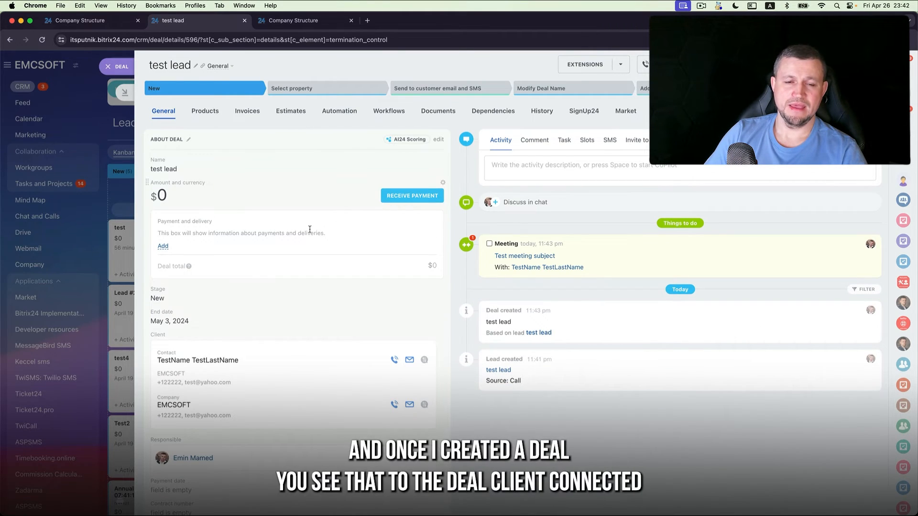
pyautogui.scroll(-5, 287, 202)
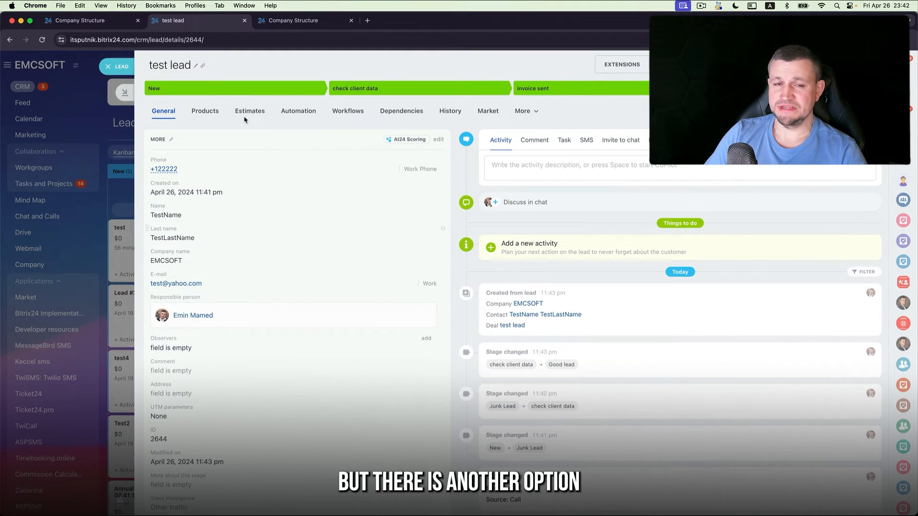
# Start a new lead and replace the separate name, phone, e-mail and company fields in its form with the Client field.
pyautogui.click(108, 66)
pyautogui.click(208, 126)
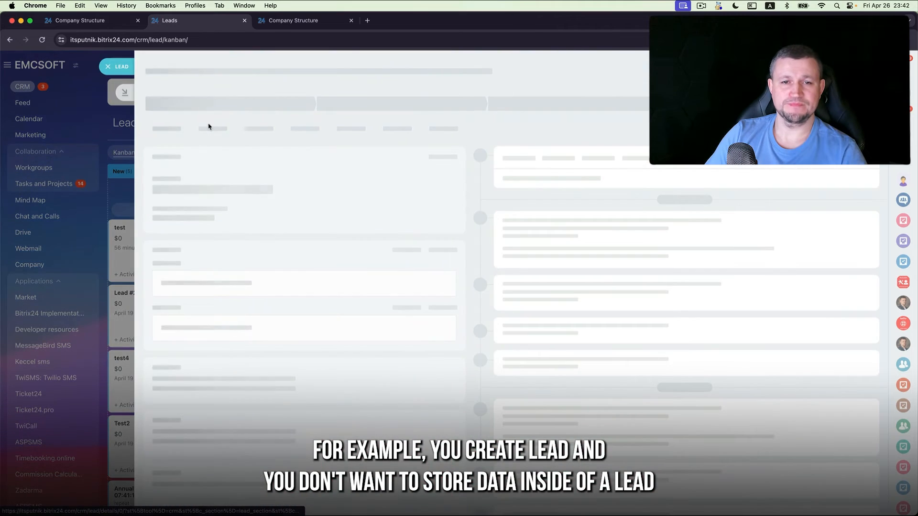
pyautogui.scroll(-3, 260, 257)
pyautogui.scroll(2, 259, 257)
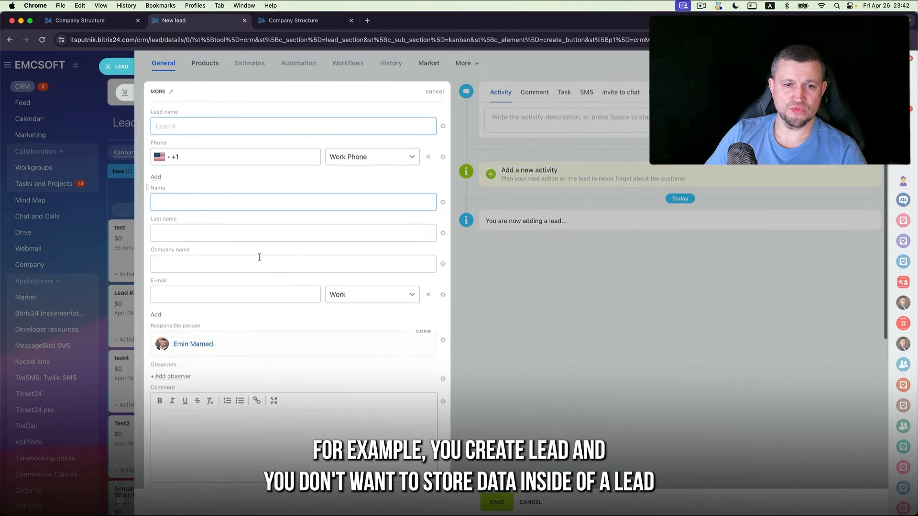
pyautogui.click(284, 232)
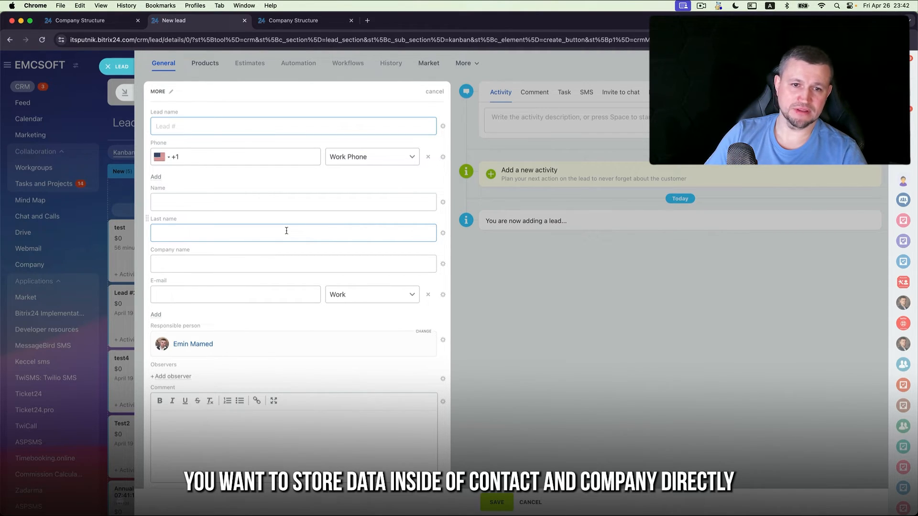
pyautogui.click(443, 202)
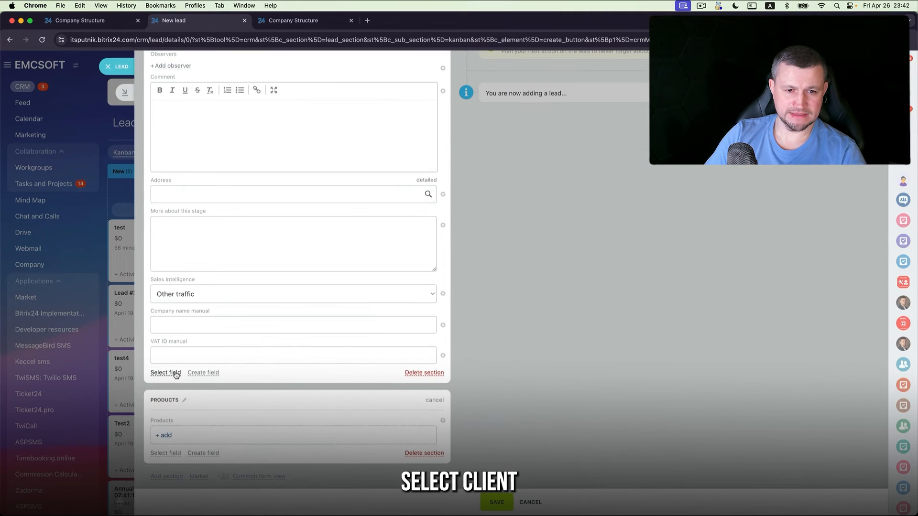
pyautogui.click(176, 375)
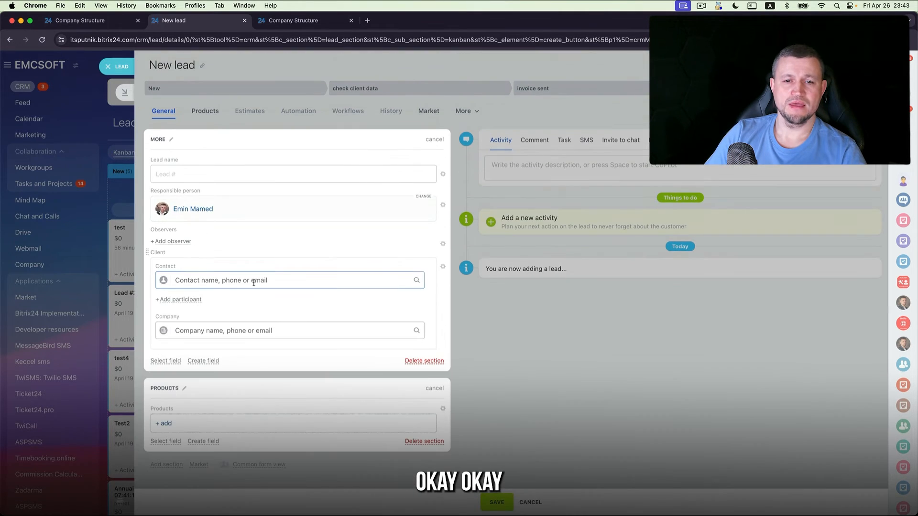
# Name the lead test Lead and create a new contact called TestClientName in its Client field.
pyautogui.click(210, 176)
pyautogui.write('t')
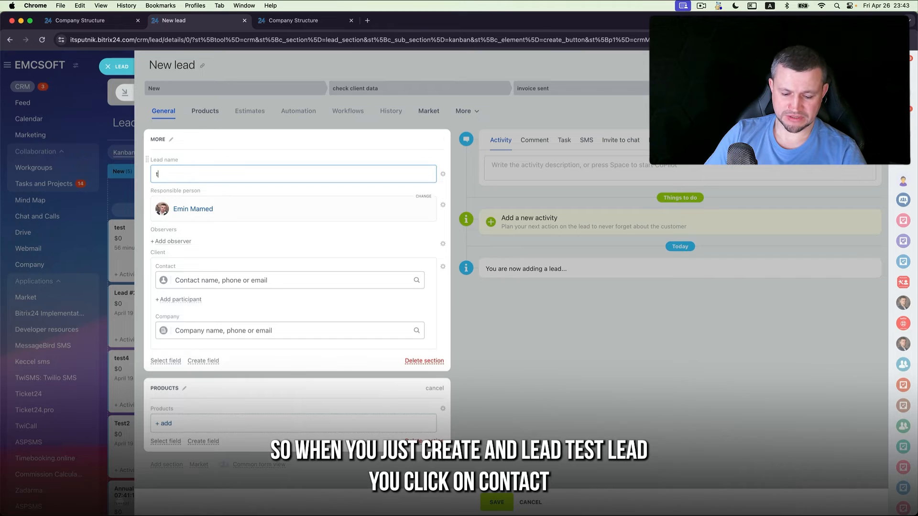
pyautogui.write('est Lead')
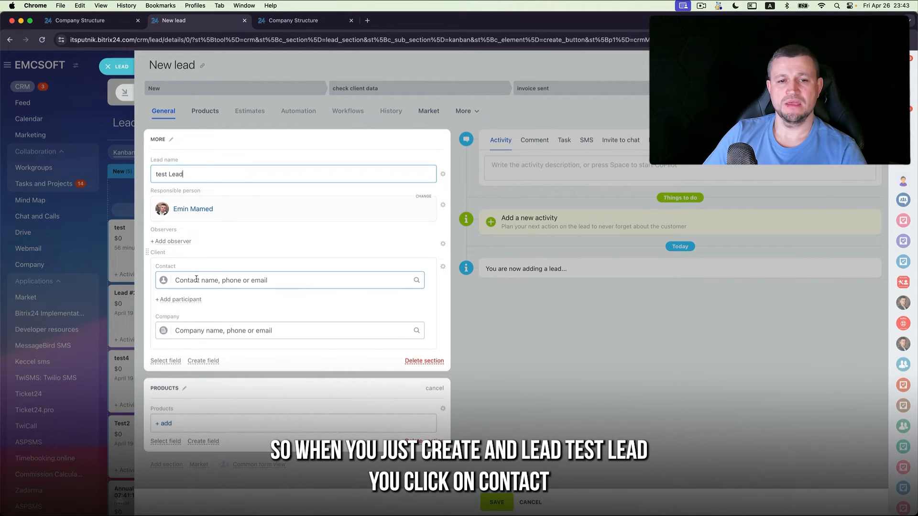
pyautogui.click(199, 277)
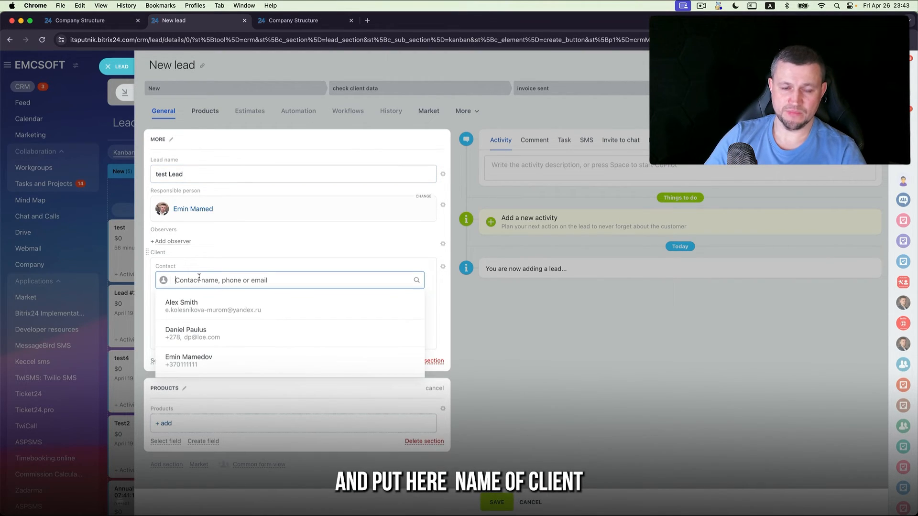
pyautogui.write('Tes')
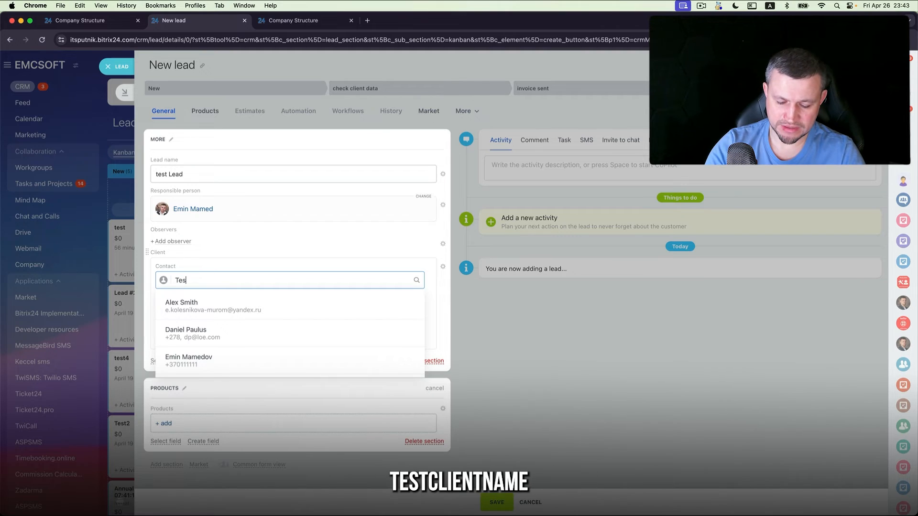
pyautogui.write('tClientName')
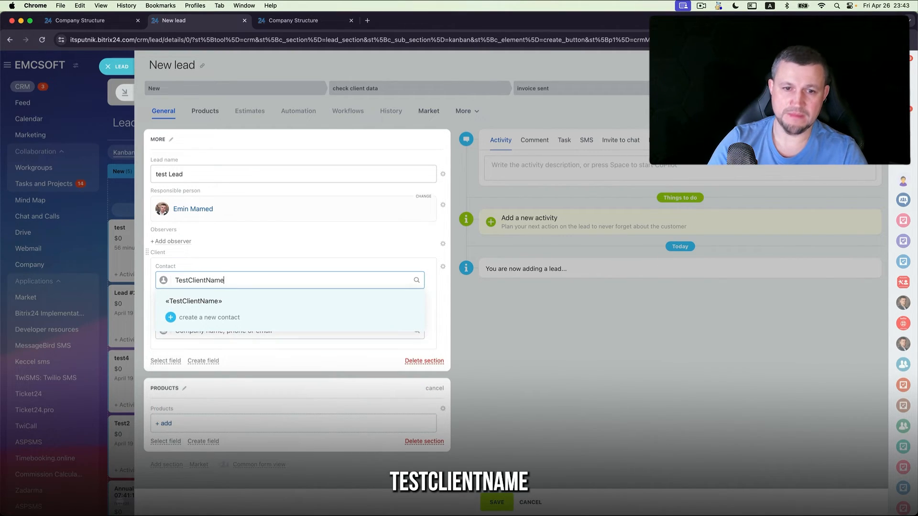
pyautogui.click(192, 317)
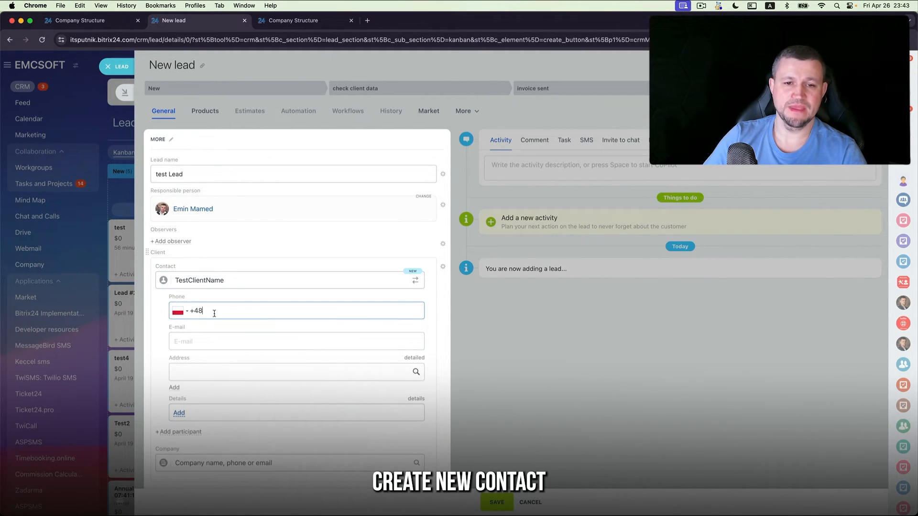
# Fill in the new contact's phone number and e-mail, and enter new as its address.
pyautogui.write('111 111')
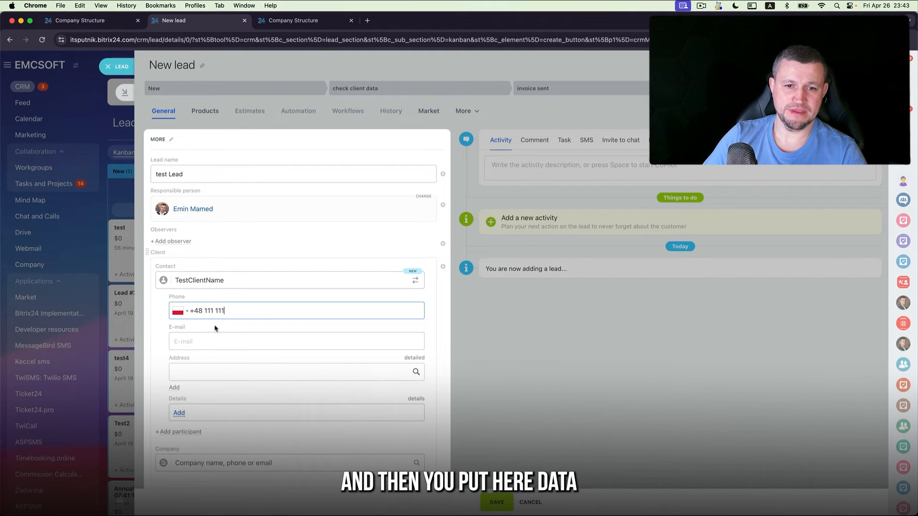
pyautogui.click(199, 369)
pyautogui.scroll(-1, 199, 370)
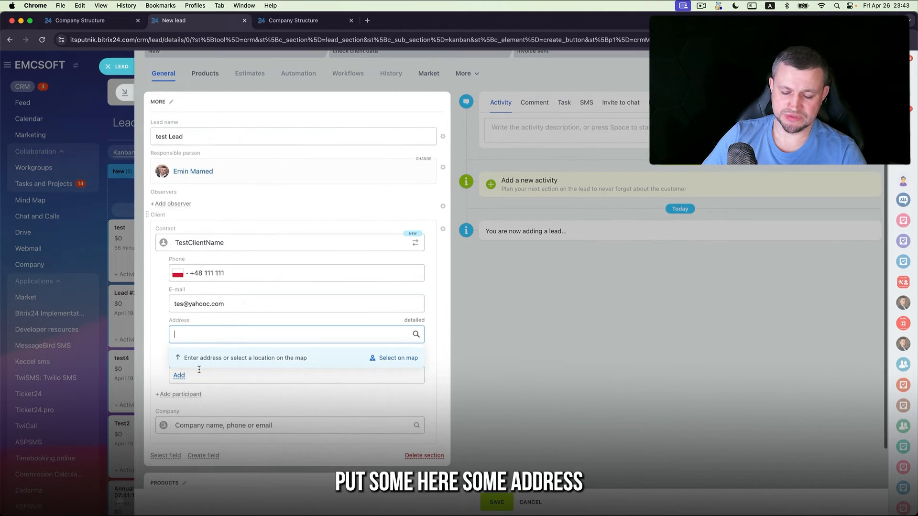
pyautogui.write('new')
pyautogui.click(412, 364)
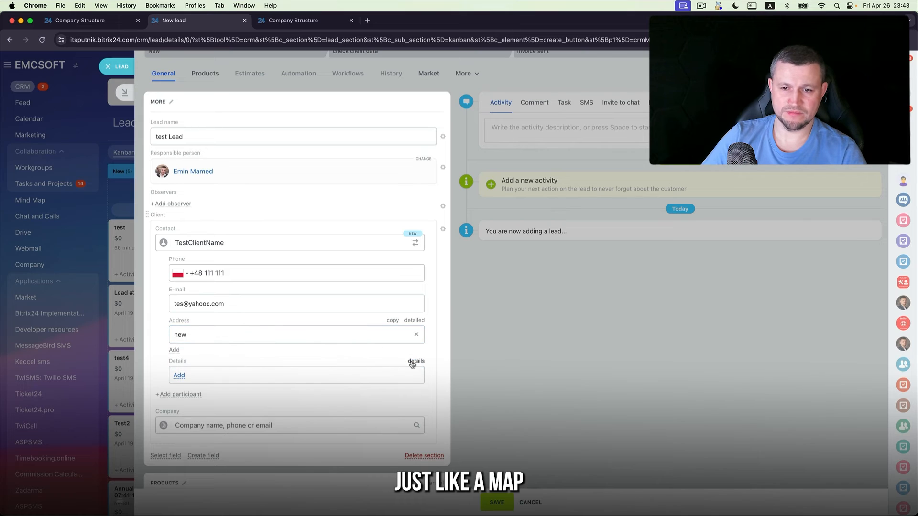
# Look at the contact's Person details form and close it without saving.
pyautogui.click(179, 376)
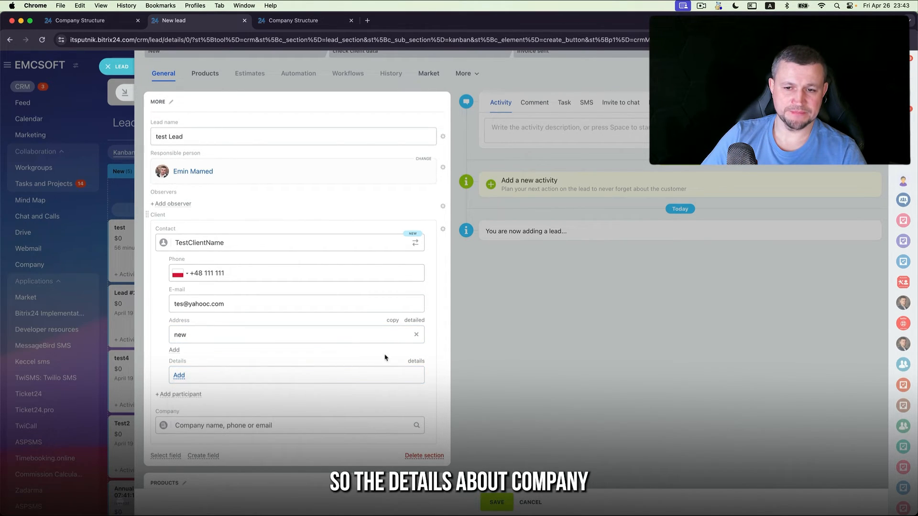
pyautogui.click(415, 362)
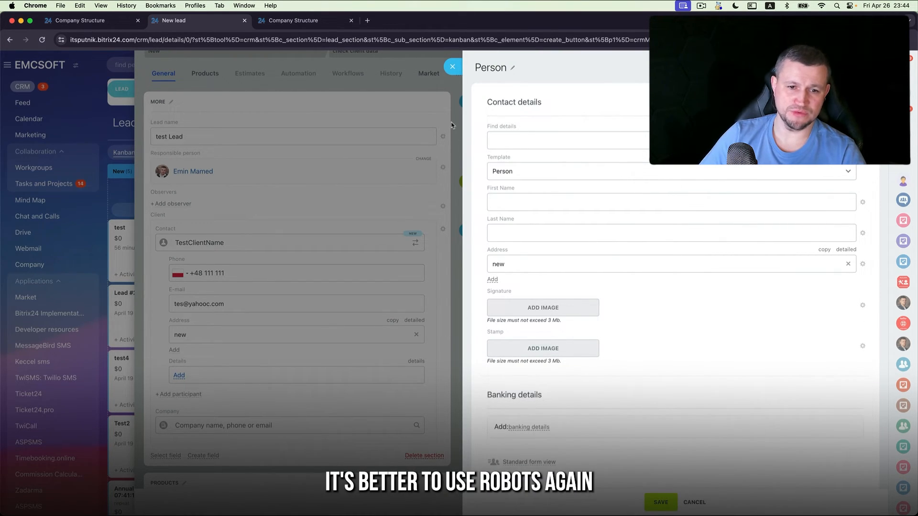
pyautogui.click(452, 66)
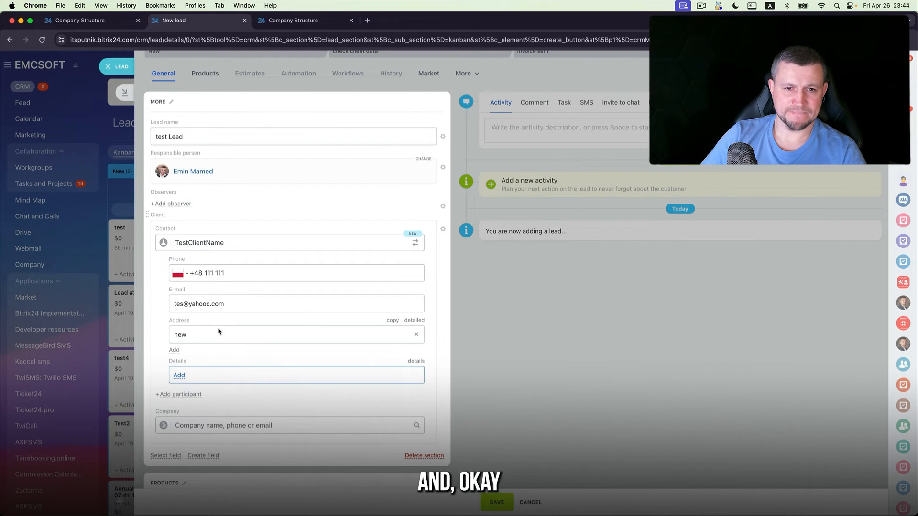
# Add a second new contact called TestName2 to the lead and fill in its phone number and e-mail.
pyautogui.scroll(-2, 233, 362)
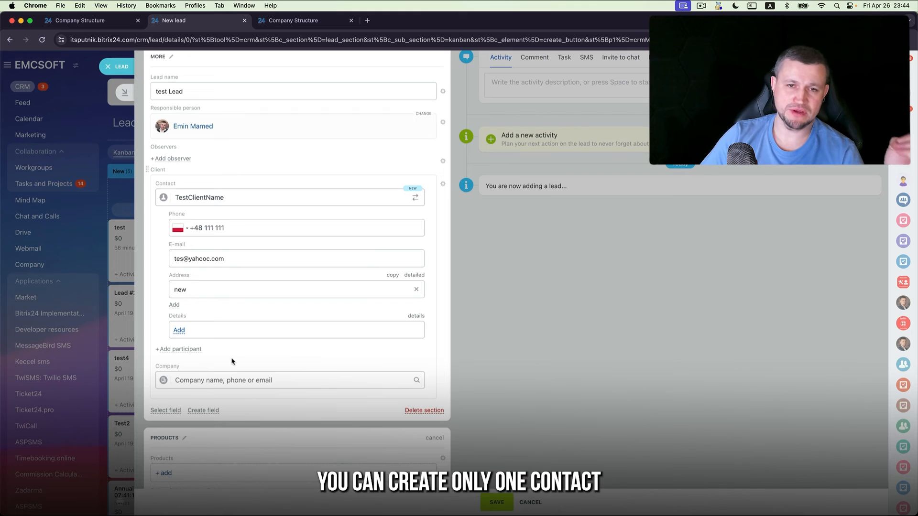
pyautogui.click(195, 352)
pyautogui.write('Te')
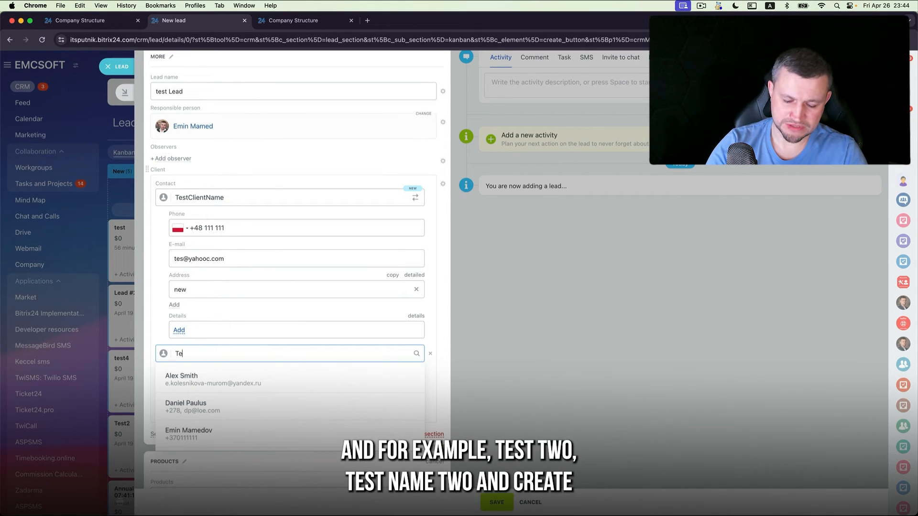
pyautogui.write('stNa')
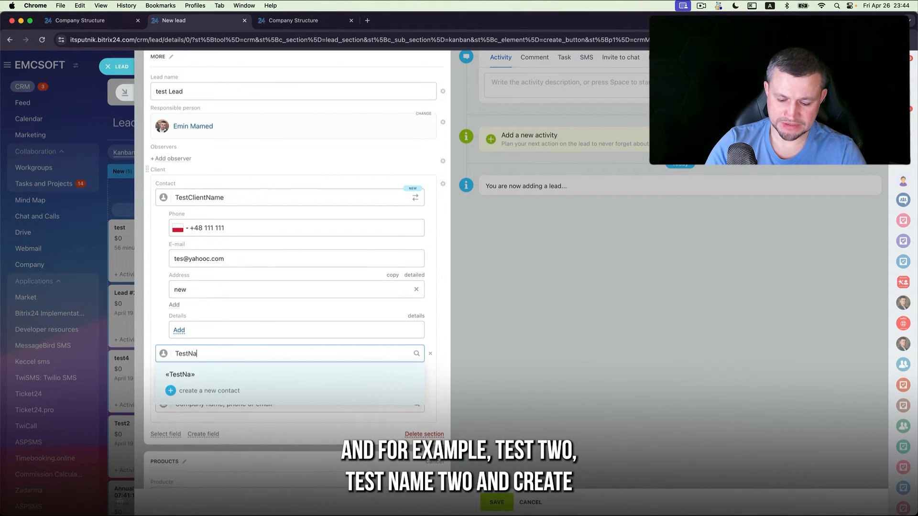
pyautogui.write('me2')
pyautogui.click(213, 397)
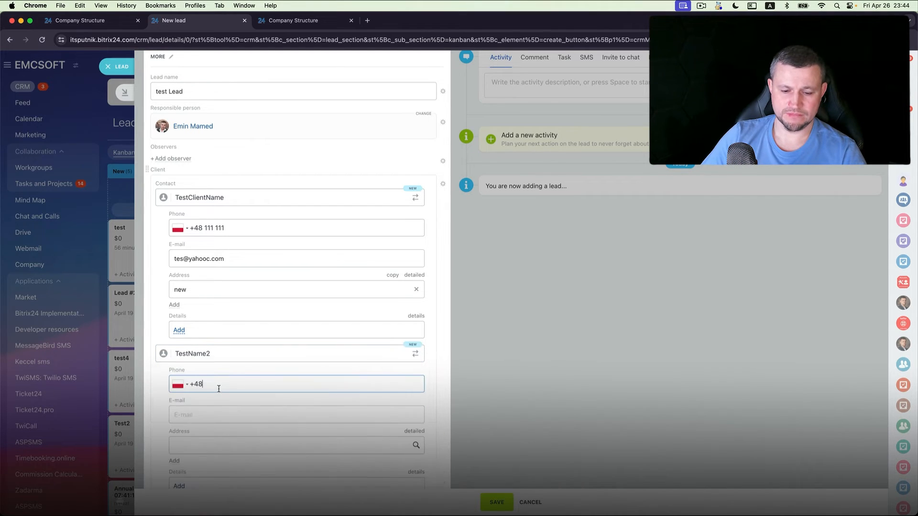
pyautogui.write('44444@yaho.com')
# Create Emcsoft2 as a new company in the lead's Client field and save the lead.
pyautogui.scroll(-4, 212, 411)
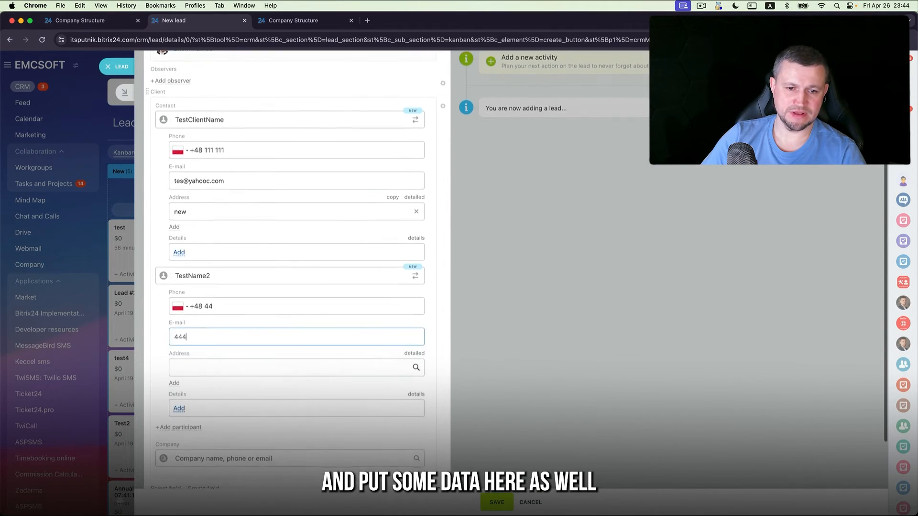
pyautogui.click(209, 358)
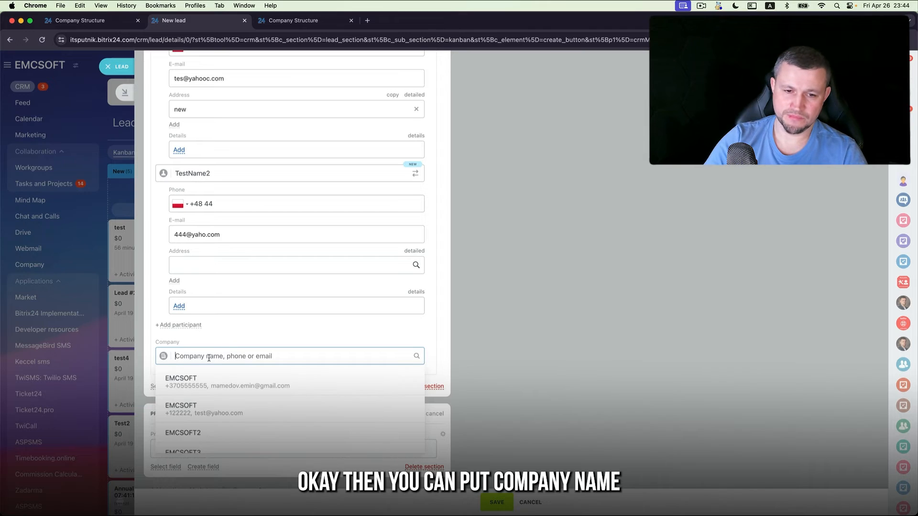
pyautogui.write('Emcsoft2')
pyautogui.click(193, 411)
pyautogui.scroll(-3, 215, 404)
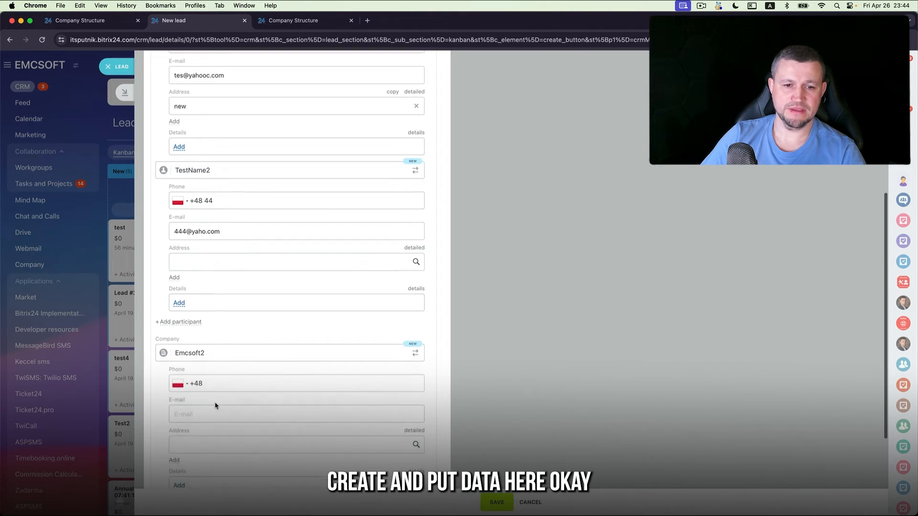
pyautogui.click(497, 502)
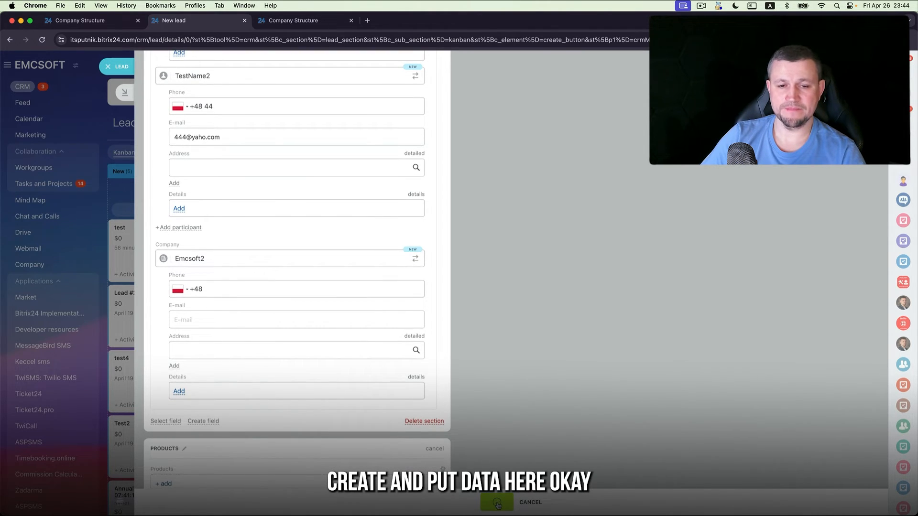
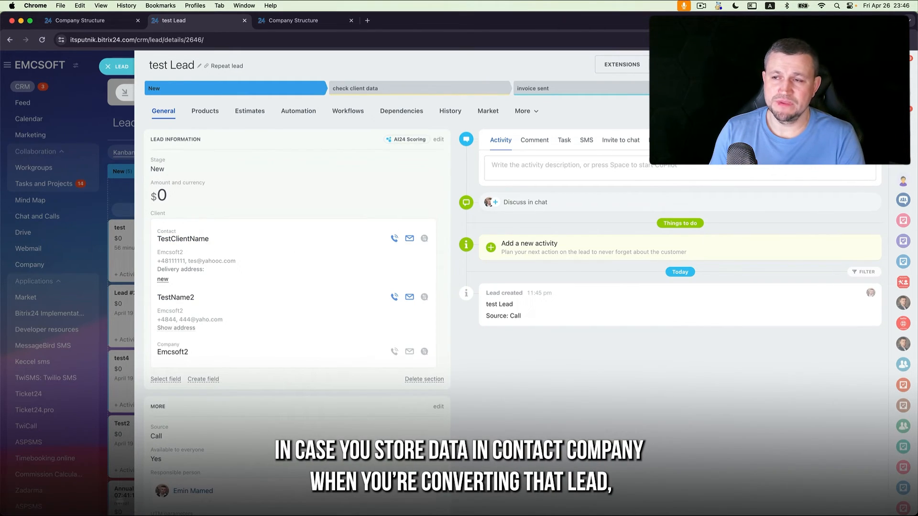
# Complete the test lead by generating a deal in the General pipeline.
pyautogui.click(784, 88)
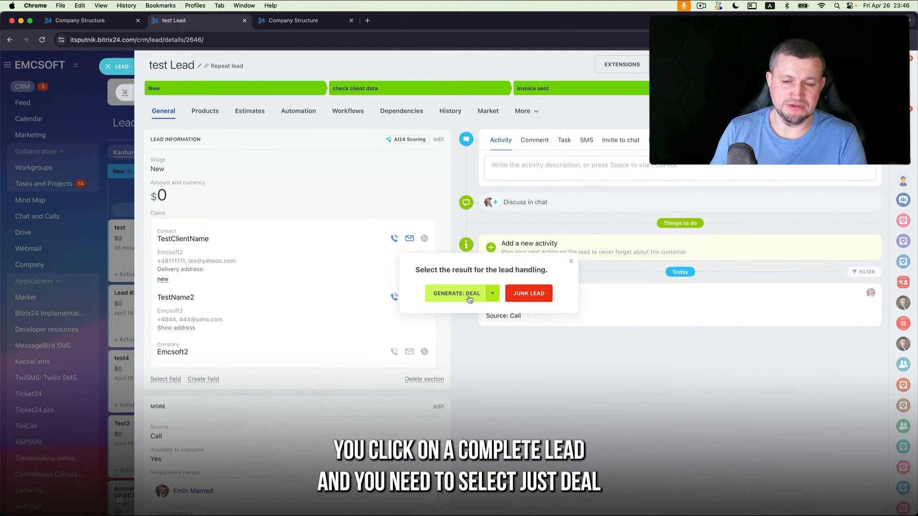
pyautogui.click(485, 293)
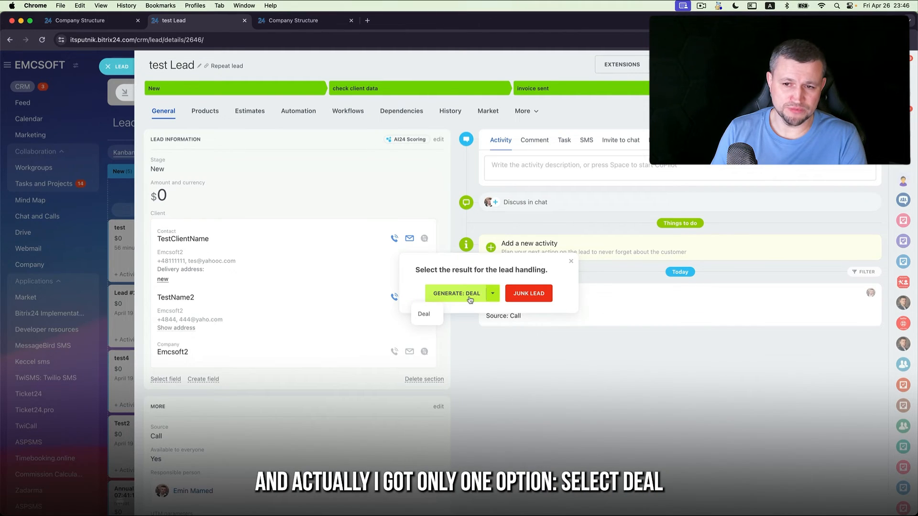
pyautogui.click(470, 299)
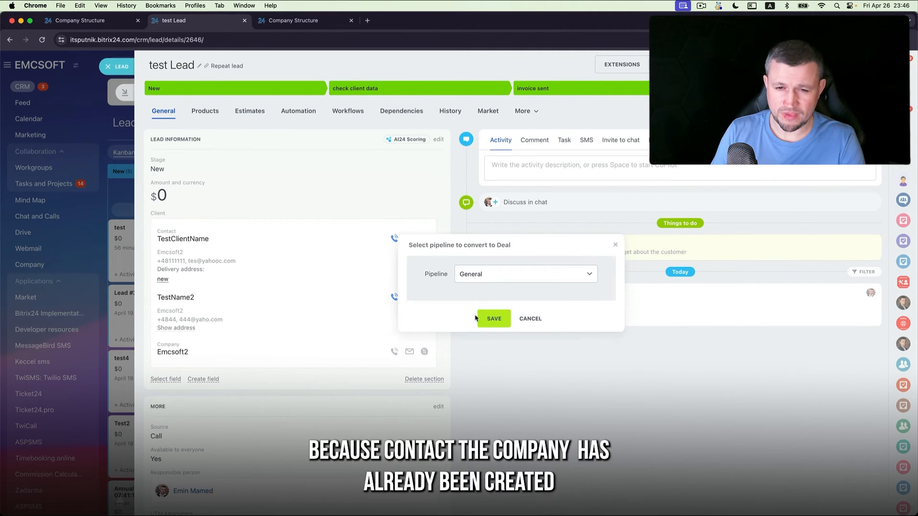
pyautogui.click(478, 320)
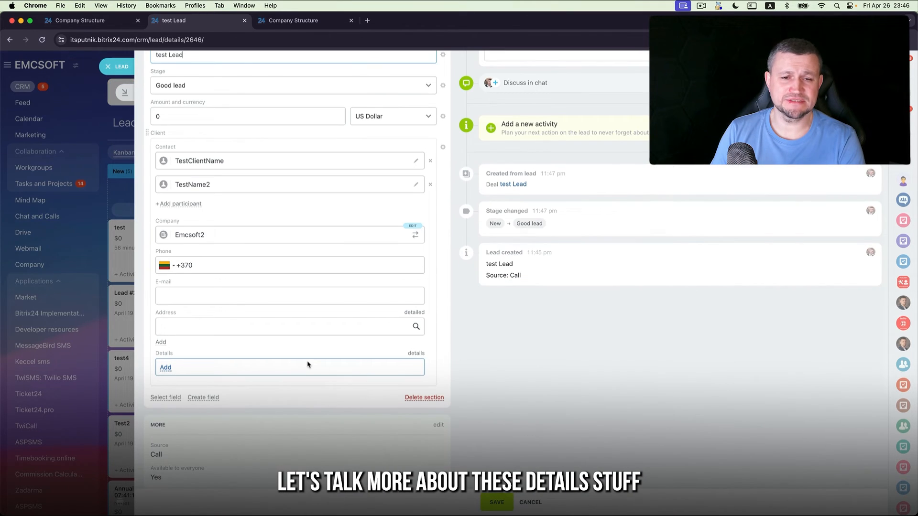
# Open a new Company details form for Emcsoft2 and examine its fields.
pyautogui.scroll(-2, 308, 365)
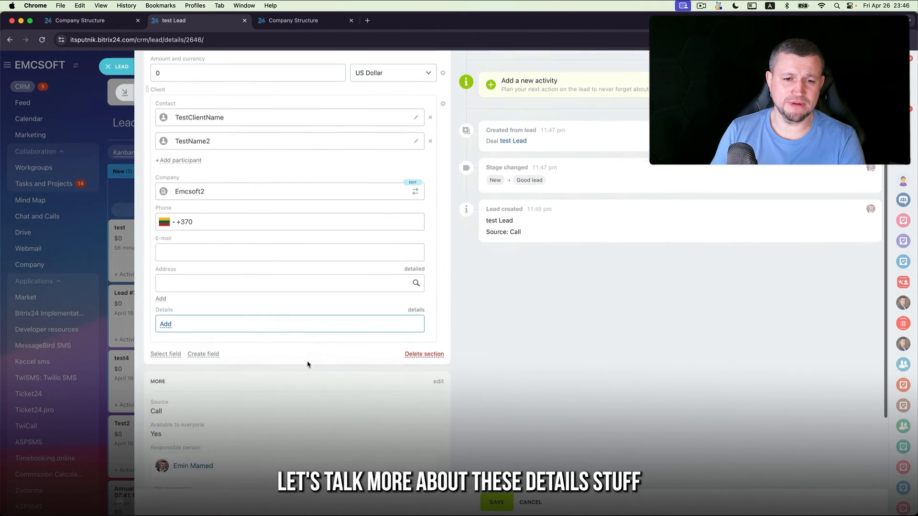
pyautogui.click(165, 315)
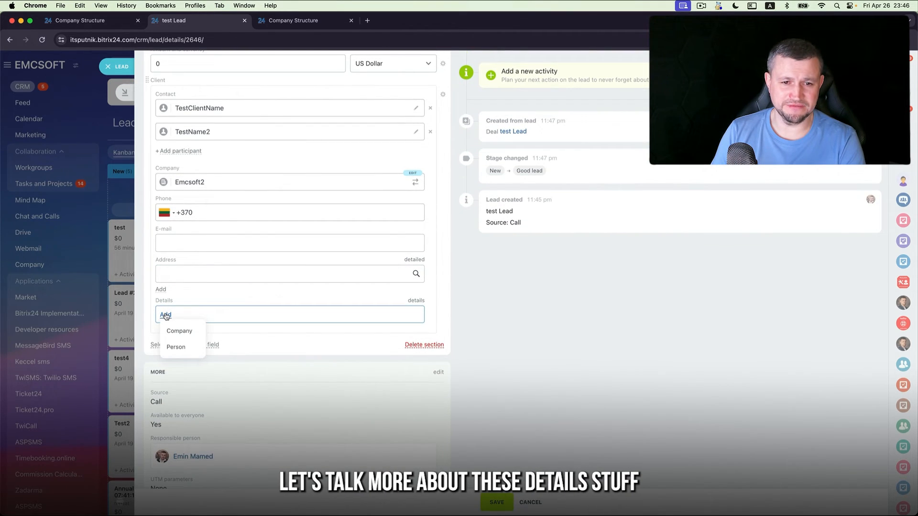
pyautogui.click(183, 338)
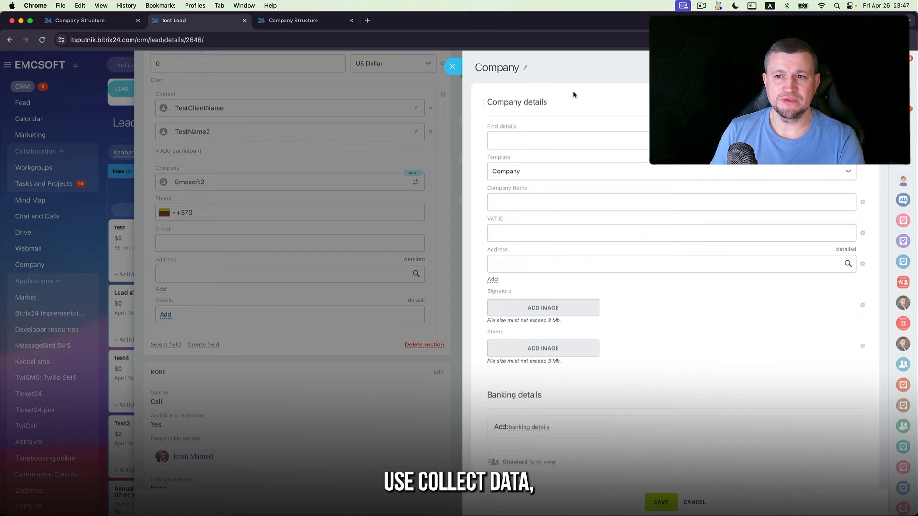
pyautogui.click(549, 134)
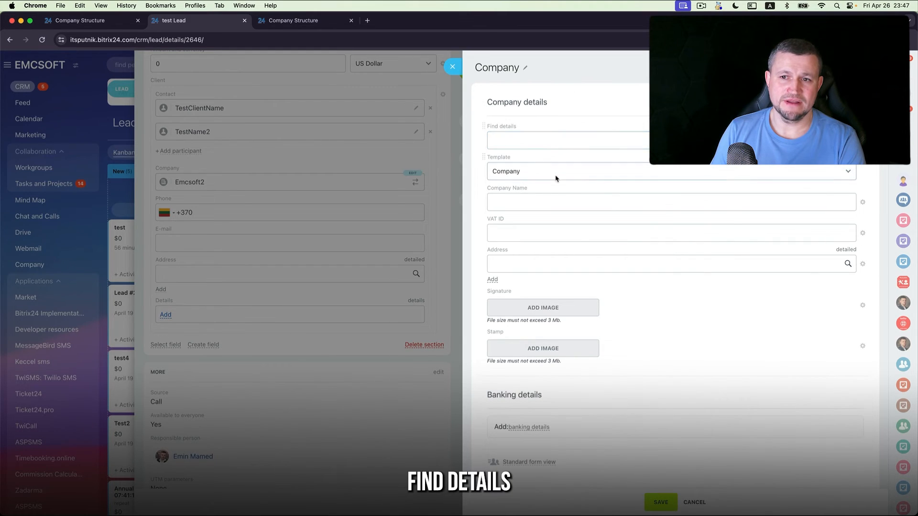
pyautogui.click(546, 233)
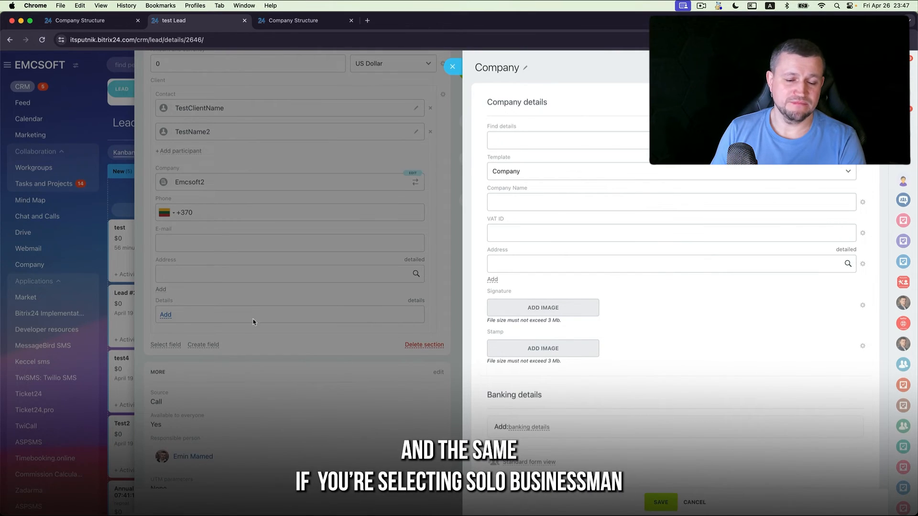
# Close the Company details form, look at the Person details form and close it without saving.
pyautogui.click(365, 312)
pyautogui.click(166, 317)
pyautogui.click(175, 347)
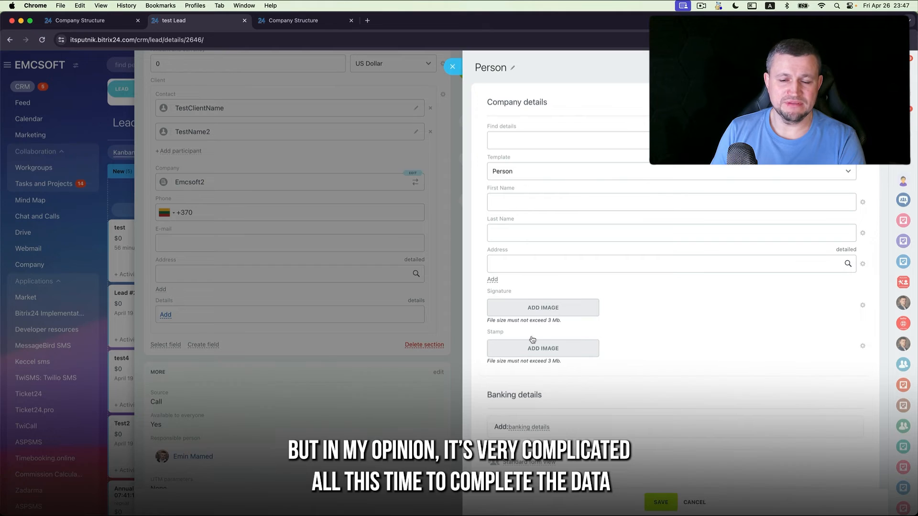
pyautogui.click(433, 287)
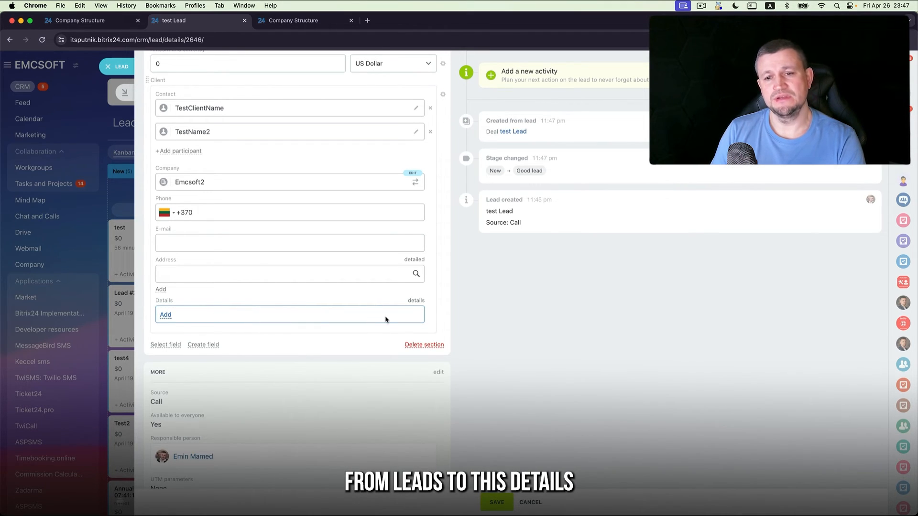
pyautogui.click(416, 301)
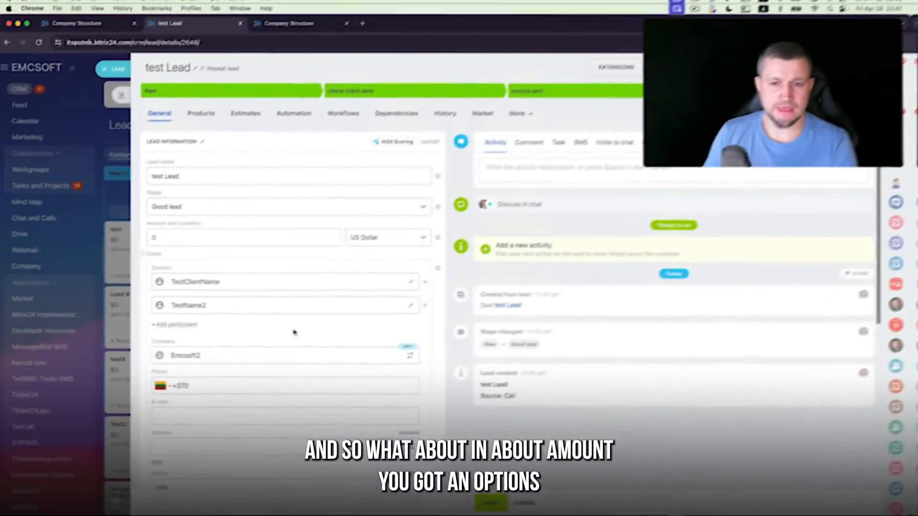
# Enter 100 as the lead's amount in US Dollar and look through the available currencies.
pyautogui.click(393, 231)
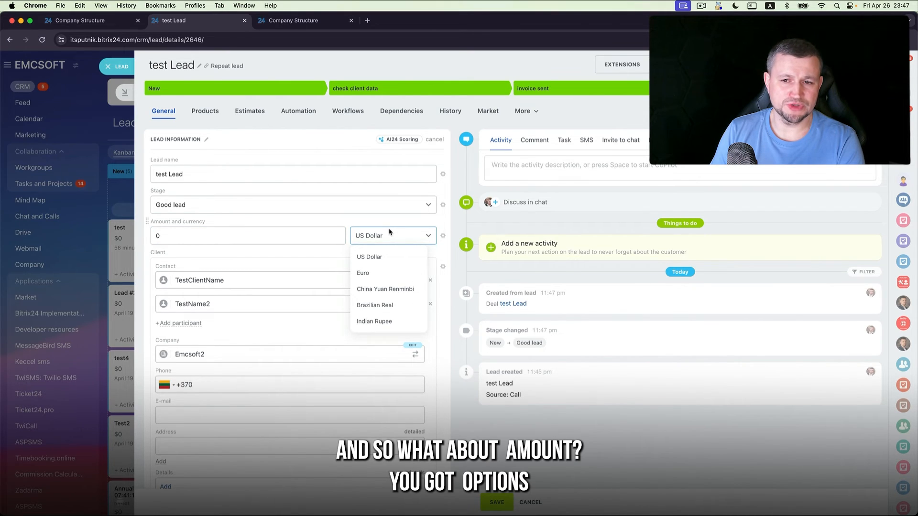
pyautogui.click(294, 239)
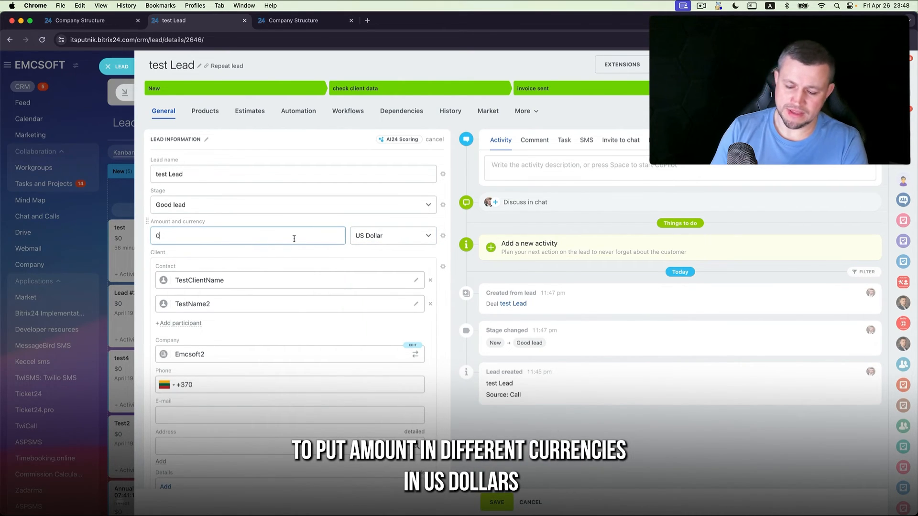
pyautogui.press('BackSpace')
pyautogui.write('100')
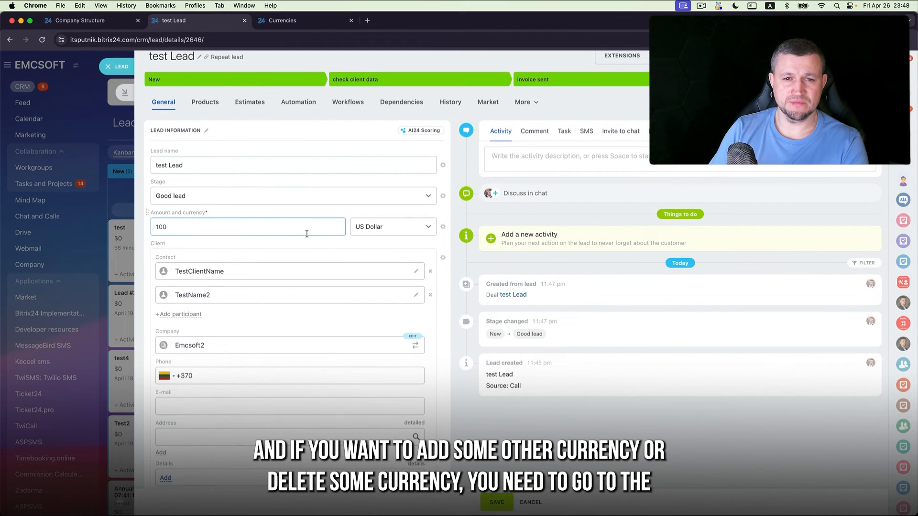
pyautogui.click(385, 227)
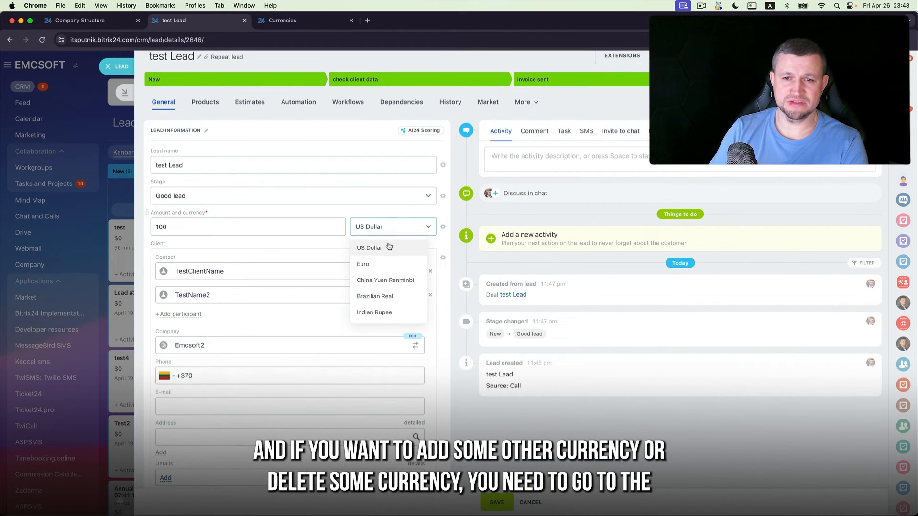
# Open the Currencies list from the CRM settings.
pyautogui.click(311, 22)
pyautogui.click(667, 92)
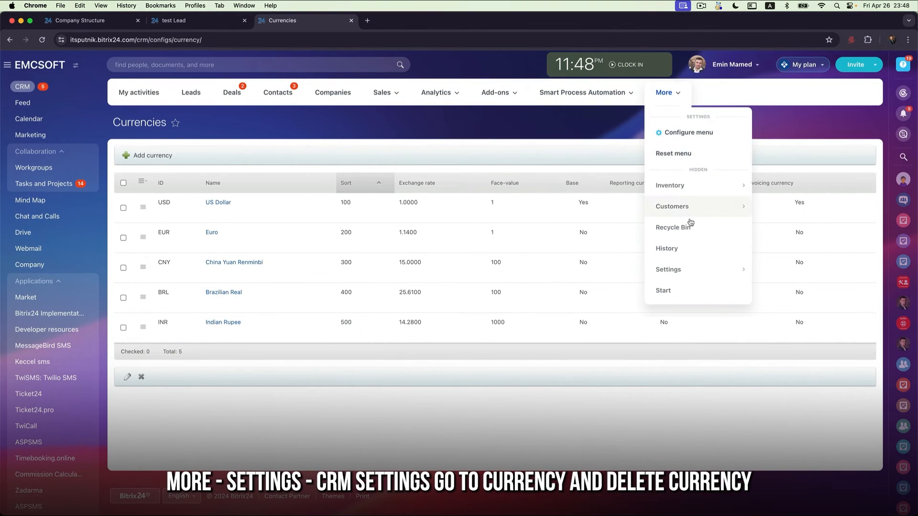
pyautogui.moveTo(690, 277)
pyautogui.click(787, 271)
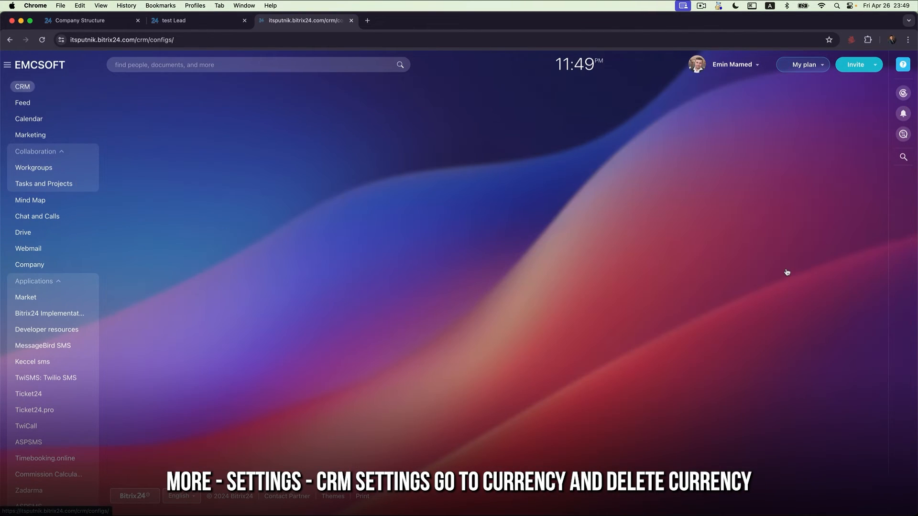
pyautogui.click(426, 193)
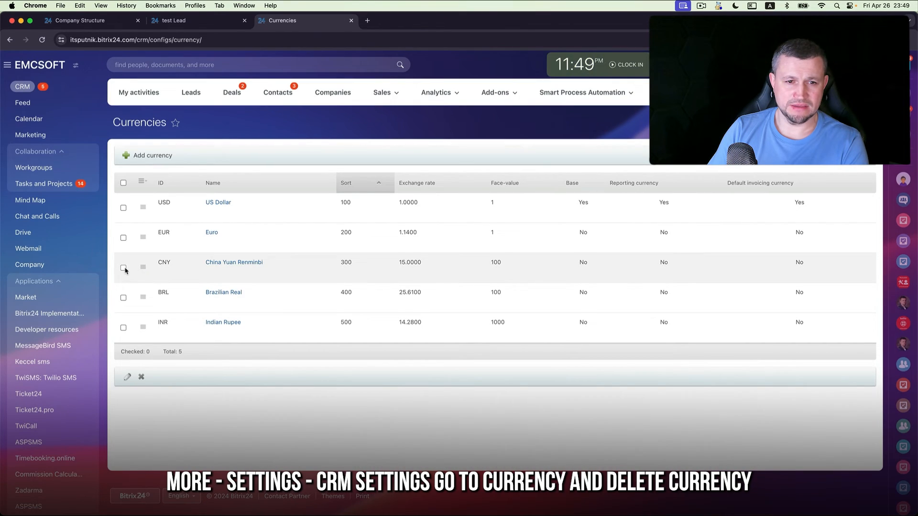
# Delete the China Yuan Renminbi, Brazilian Real and Indian Rupee currencies.
pyautogui.click(123, 269)
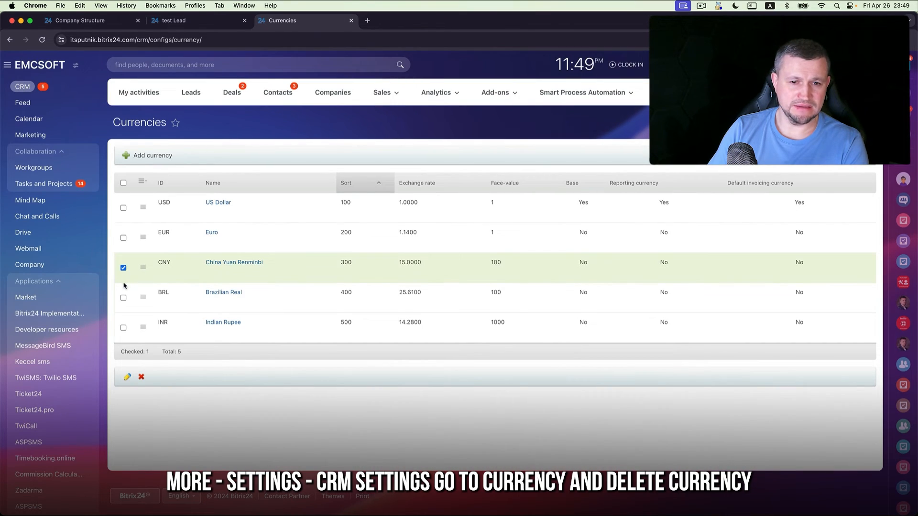
pyautogui.click(124, 297)
pyautogui.click(123, 328)
pyautogui.click(141, 377)
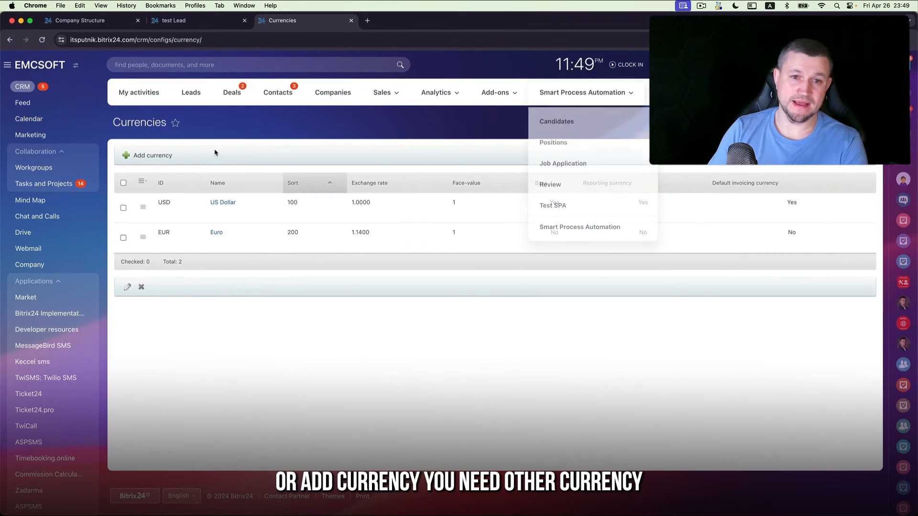
# Open the form for adding a currency and look through it.
pyautogui.click(152, 157)
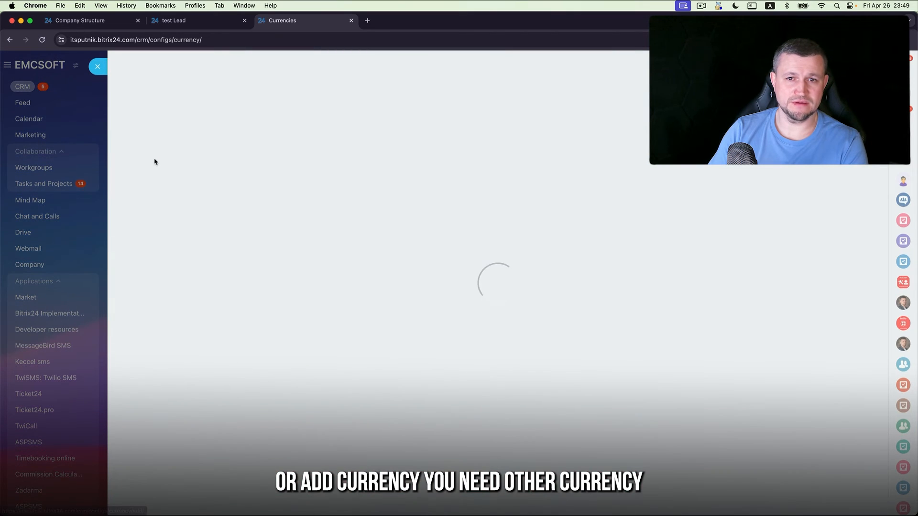
pyautogui.scroll(-10, 189, 196)
pyautogui.scroll(-10, 189, 211)
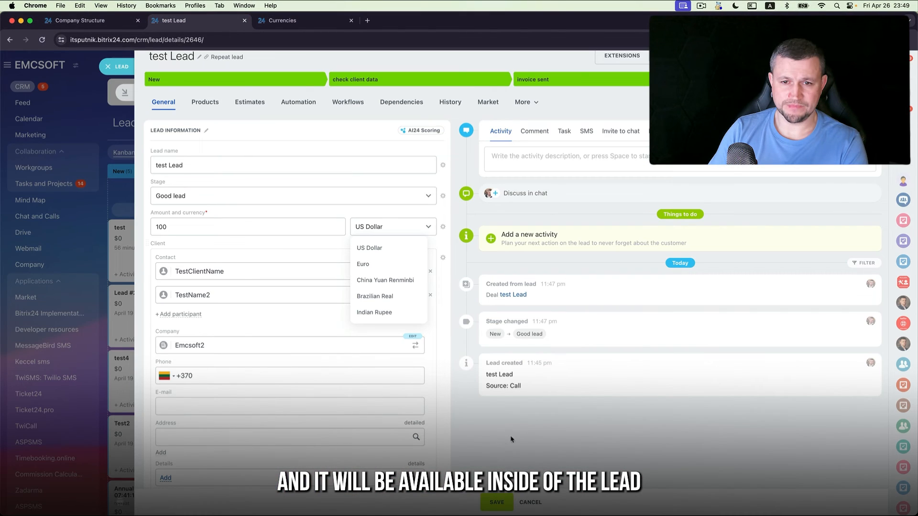
# Reload the test lead without saving its edits, and return to the Currencies list.
pyautogui.click(517, 435)
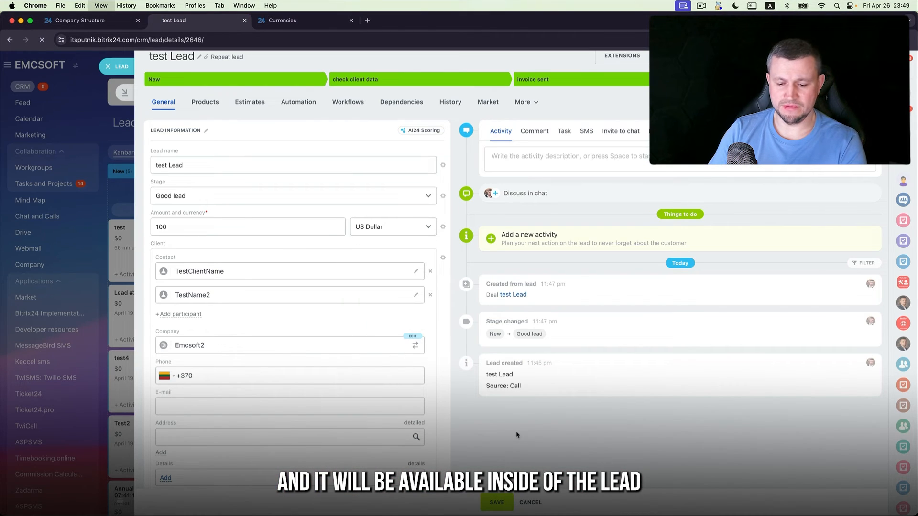
pyautogui.press('super+r')
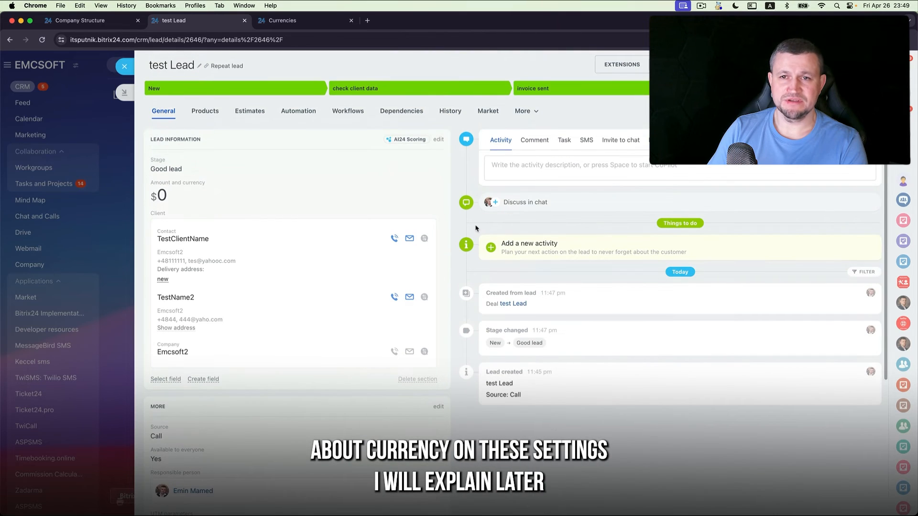
pyautogui.click(325, 21)
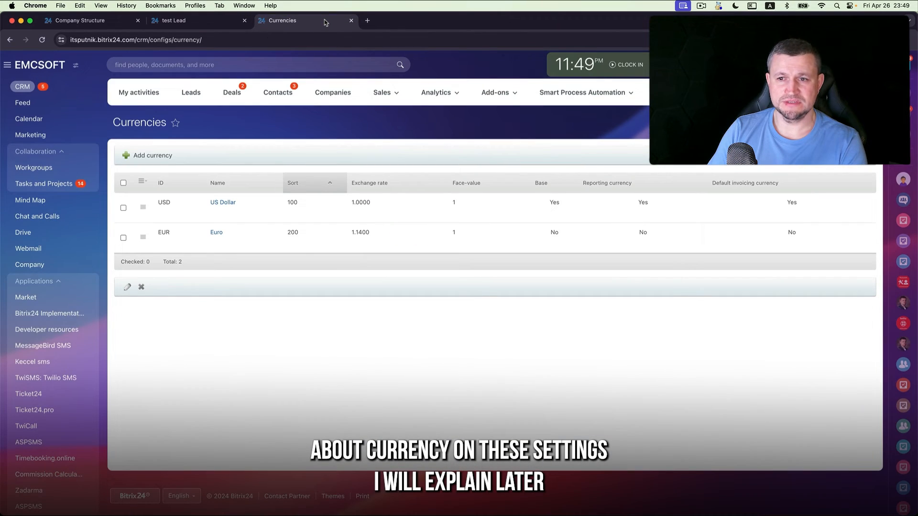
pyautogui.click(153, 156)
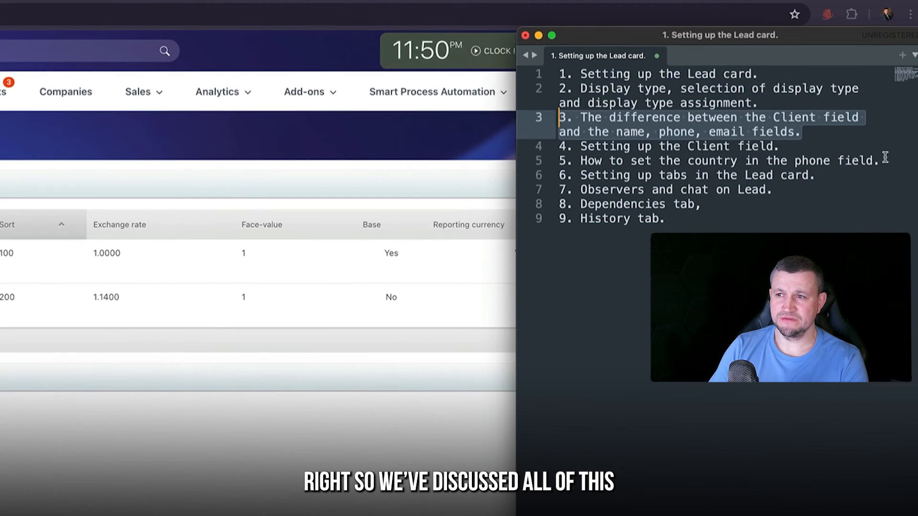
# Return to the test lead and review its Products, Estimates, Automation rules and Workflows.
pyautogui.click(888, 158)
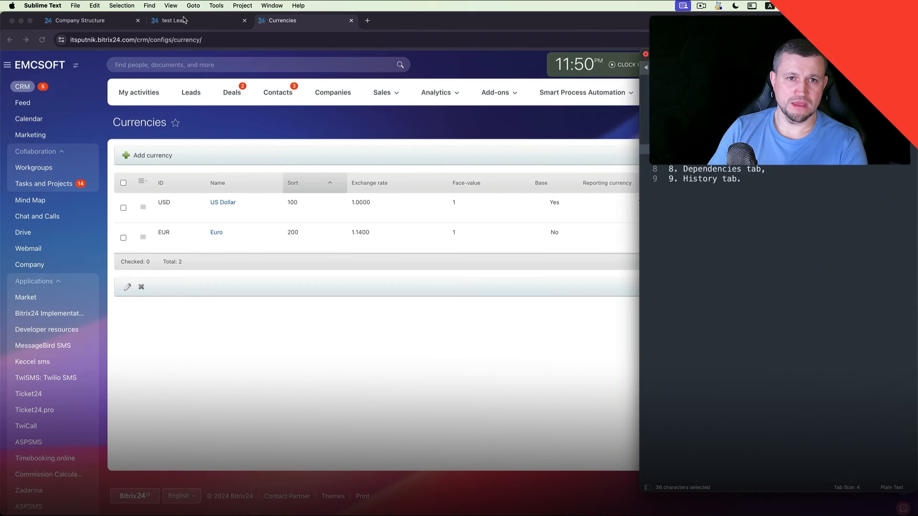
pyautogui.click(184, 20)
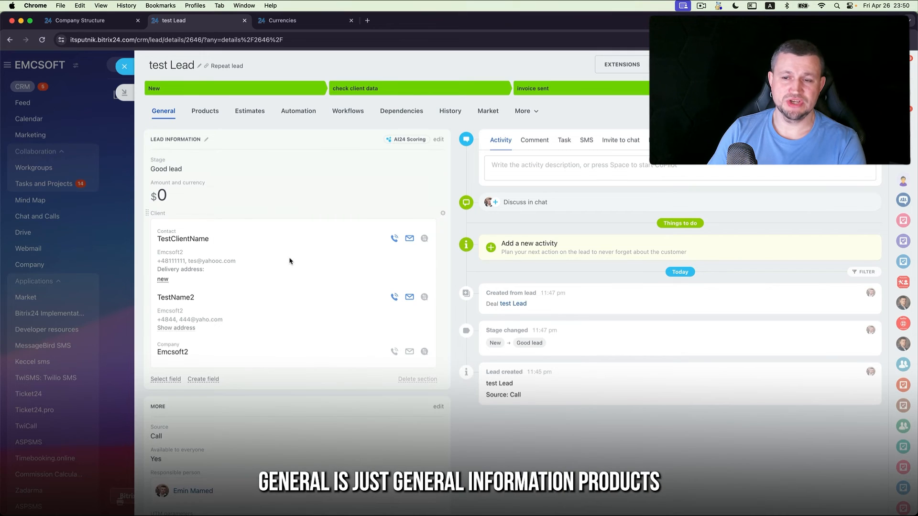
pyautogui.click(205, 113)
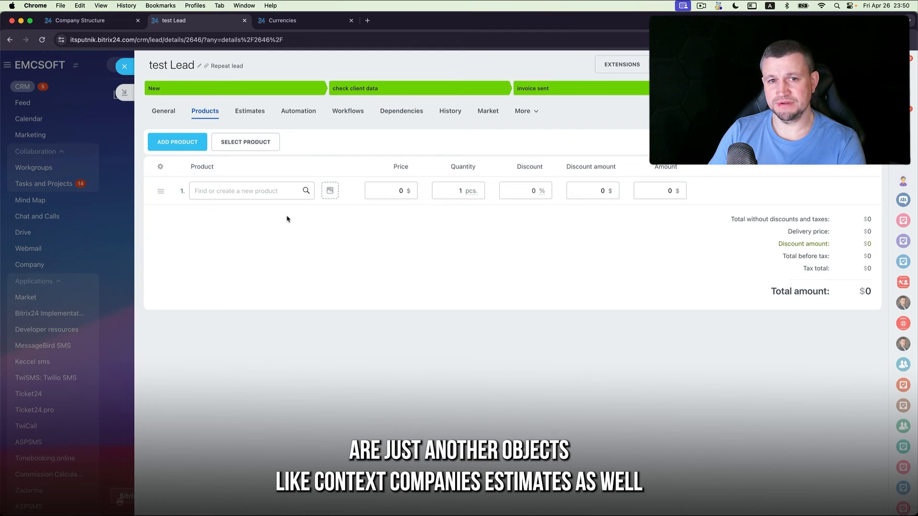
pyautogui.click(263, 117)
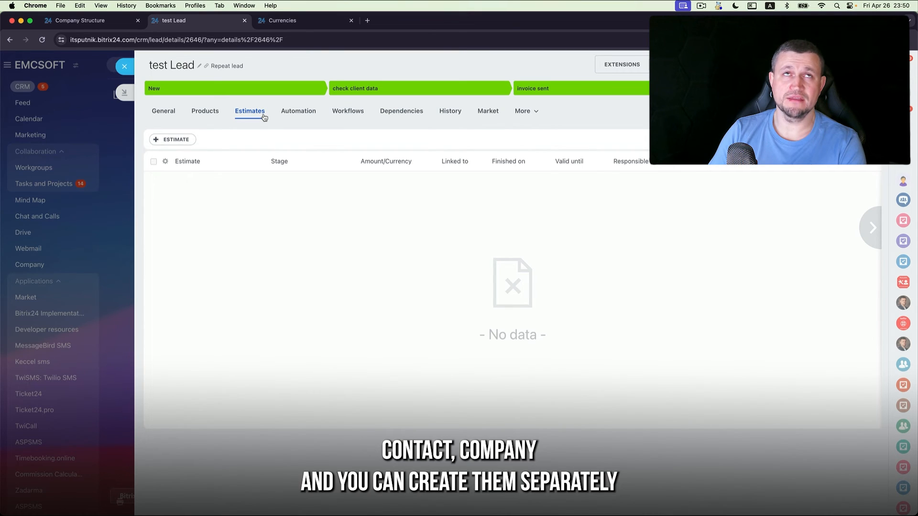
pyautogui.click(298, 111)
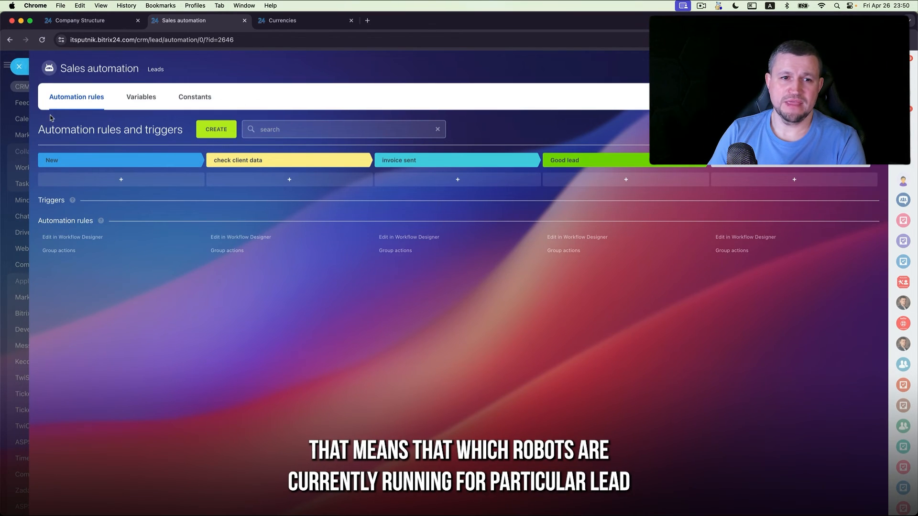
pyautogui.click(19, 67)
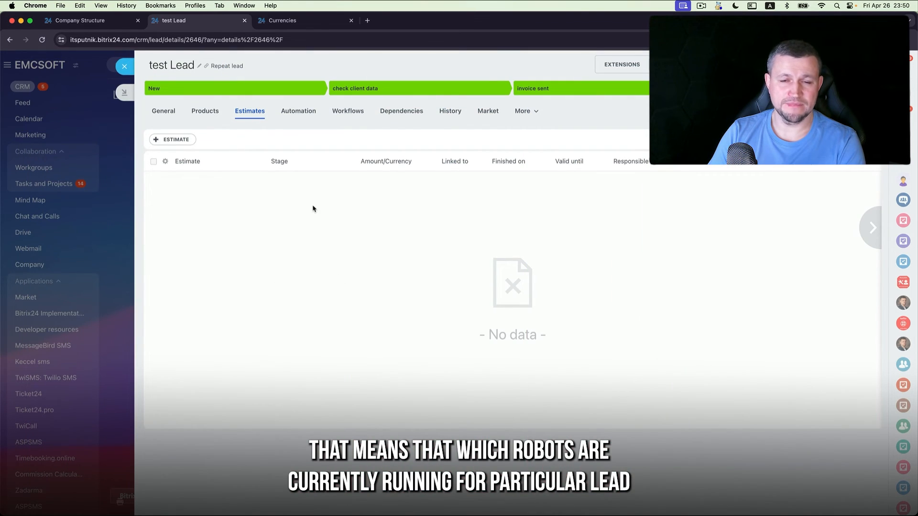
pyautogui.click(349, 111)
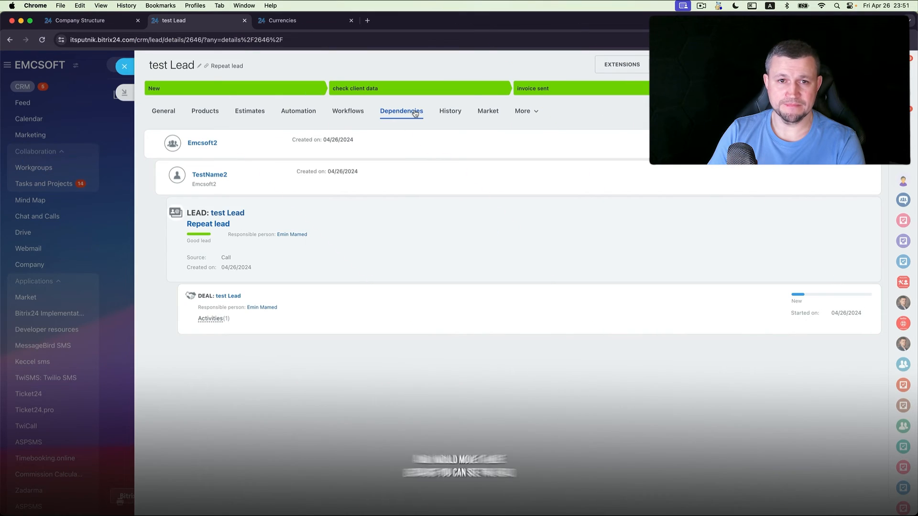
# Reorder the lead card so that Dependencies comes between Estimates and Automation.
pyautogui.moveTo(415, 114); pyautogui.dragTo(294, 113)
pyautogui.click(520, 148)
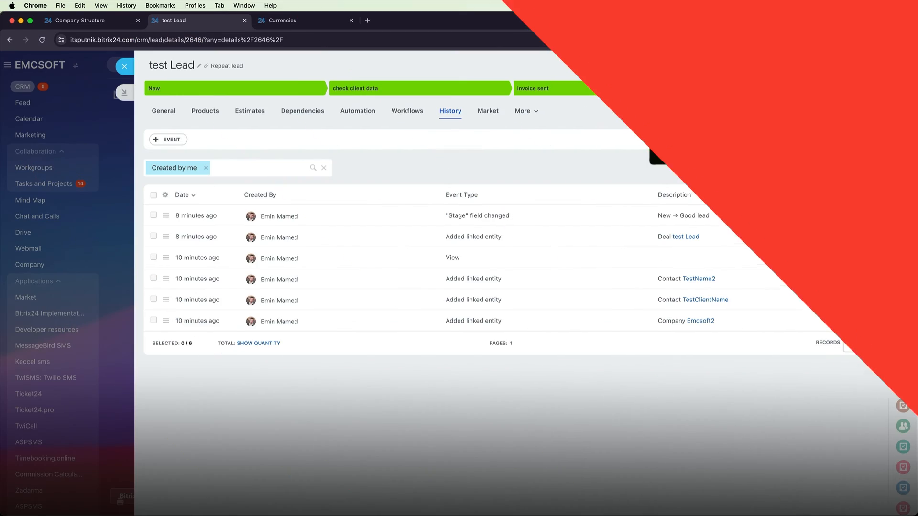
# Clear the Created by me filter from the lead's history, filter by Created Today, and remove that filter.
pyautogui.click(206, 167)
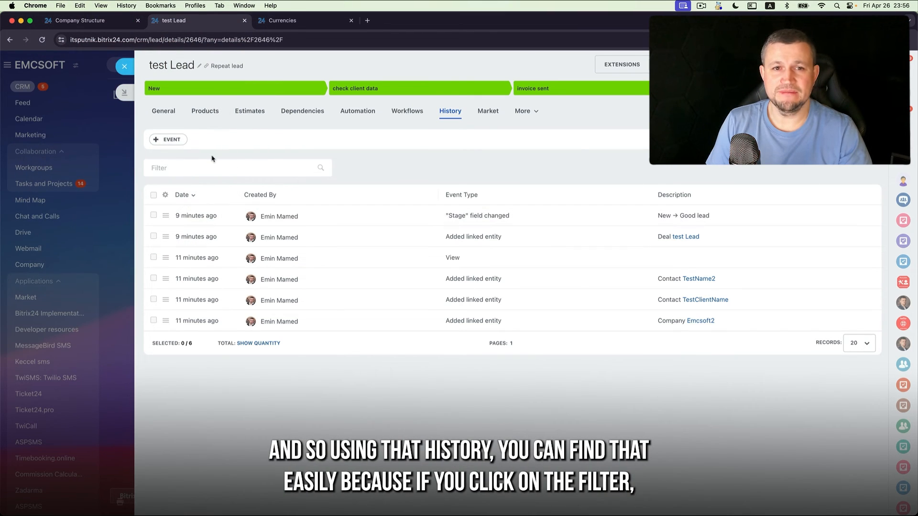
pyautogui.click(253, 171)
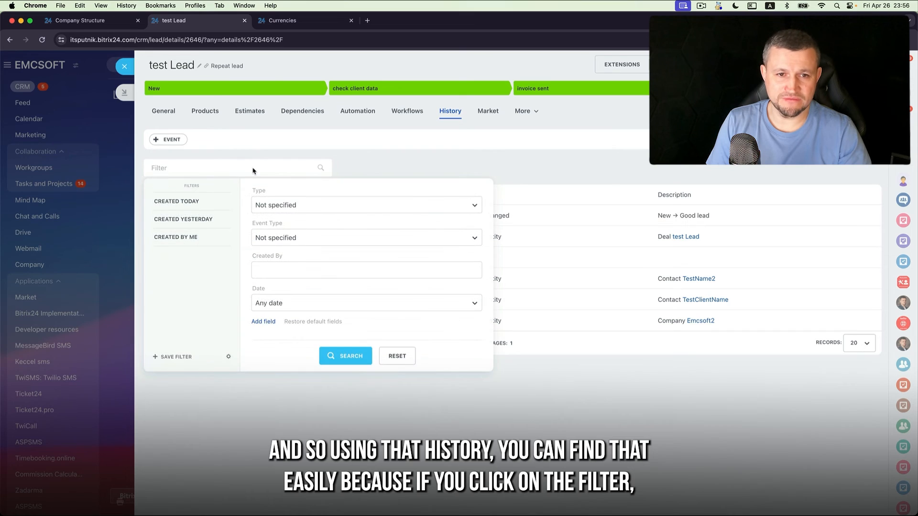
pyautogui.click(181, 201)
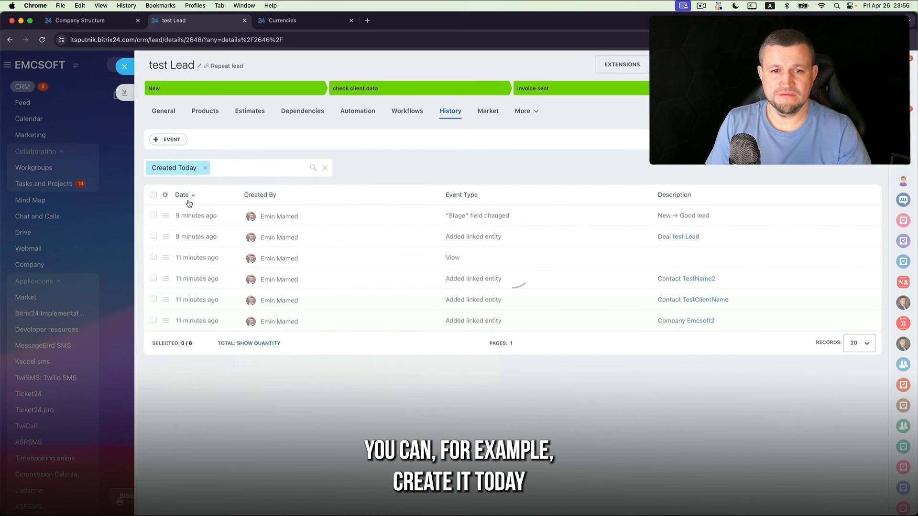
pyautogui.click(206, 168)
# Filter the lead's history by type Email message, event type Information and the responsible employee as creator.
pyautogui.click(211, 170)
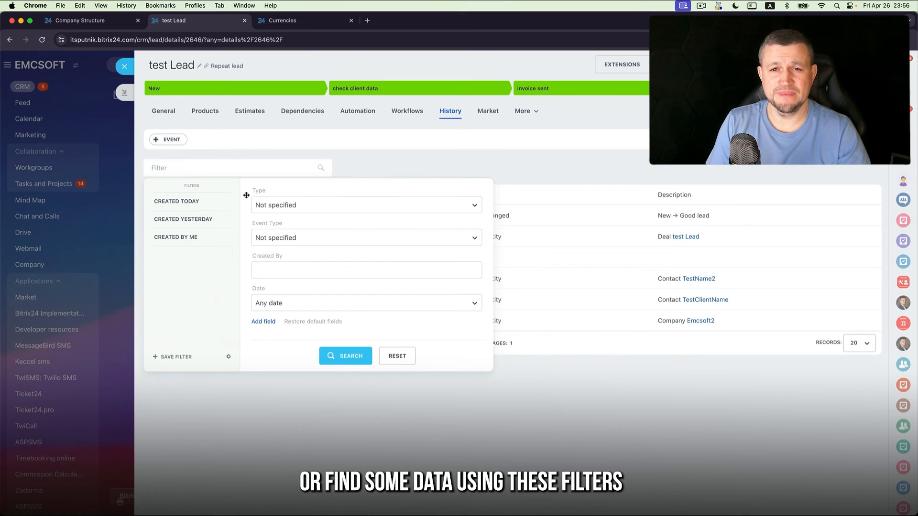
pyautogui.click(290, 206)
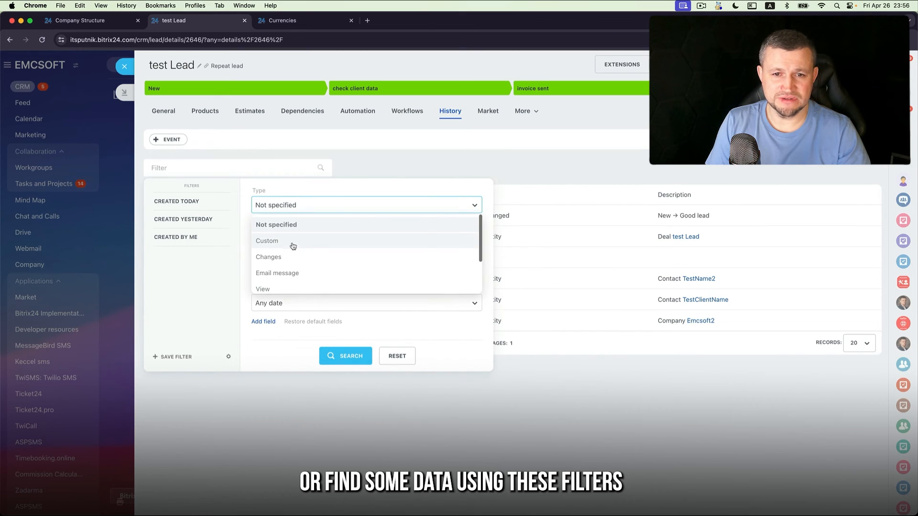
pyautogui.click(289, 273)
pyautogui.click(313, 239)
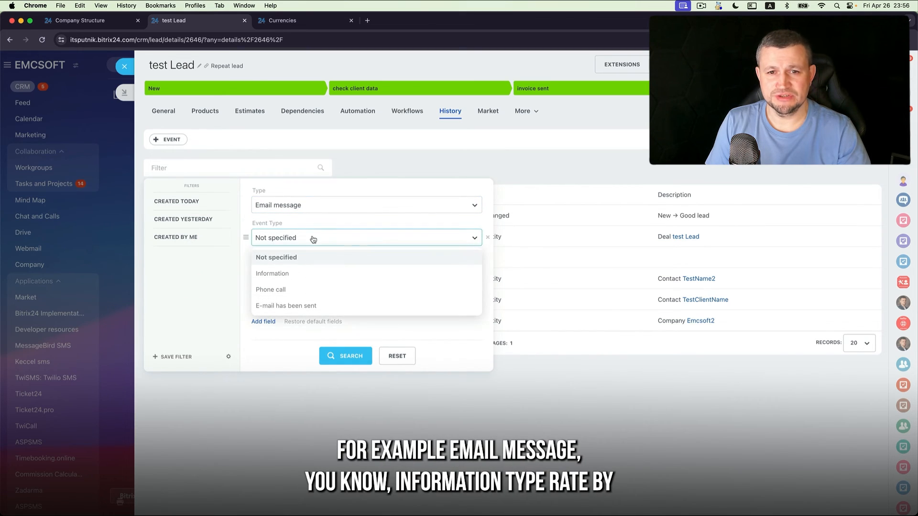
pyautogui.click(304, 274)
pyautogui.click(314, 270)
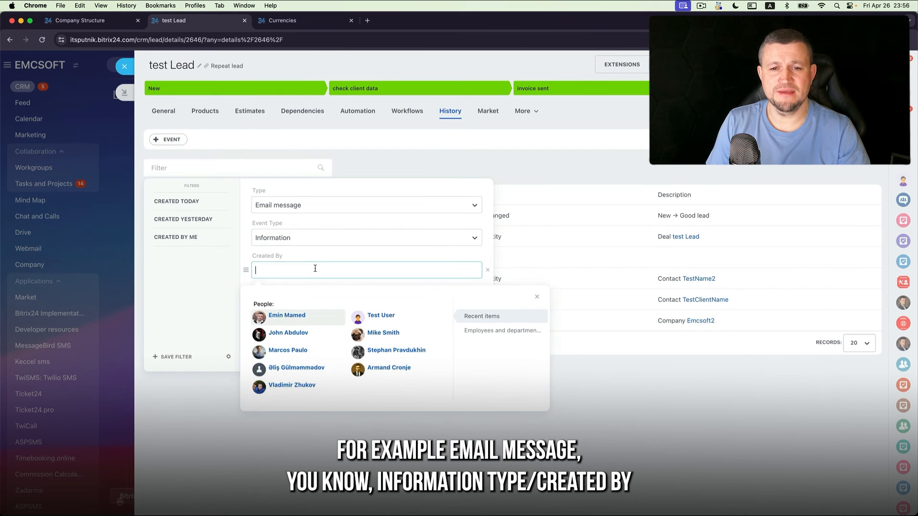
pyautogui.click(299, 318)
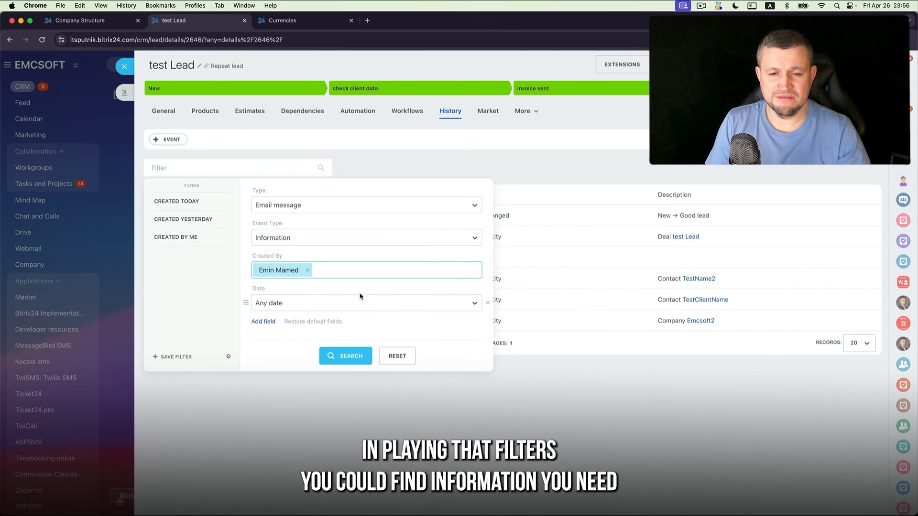
pyautogui.click(361, 359)
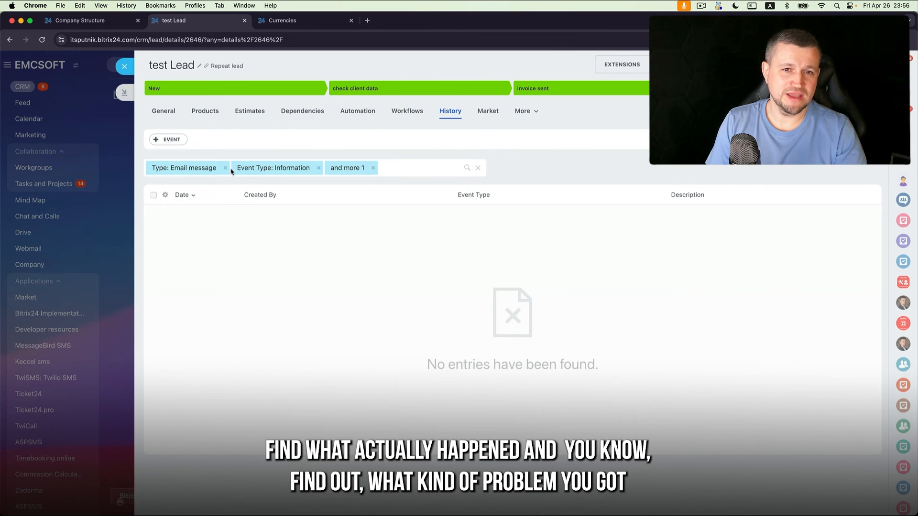
# Remove the event type, creator and type filters so the history is unfiltered.
pyautogui.click(308, 167)
pyautogui.click(319, 168)
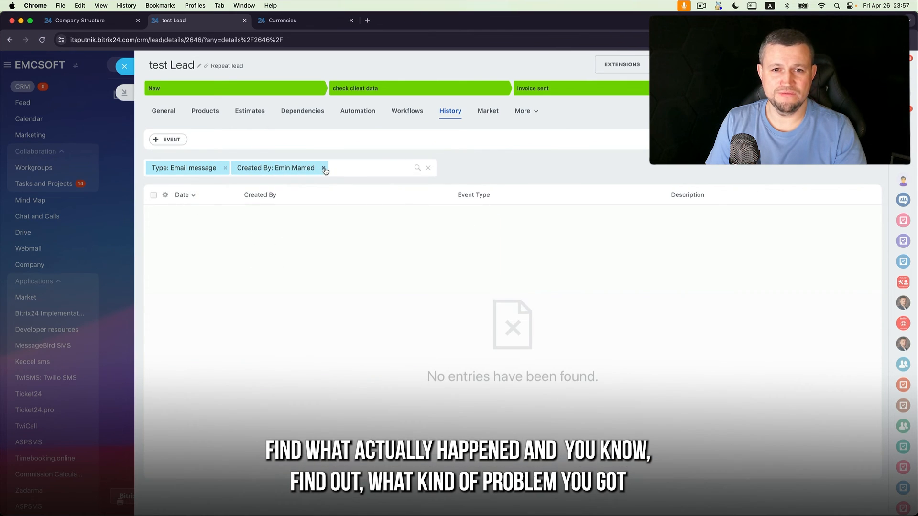
pyautogui.click(319, 169)
pyautogui.click(224, 168)
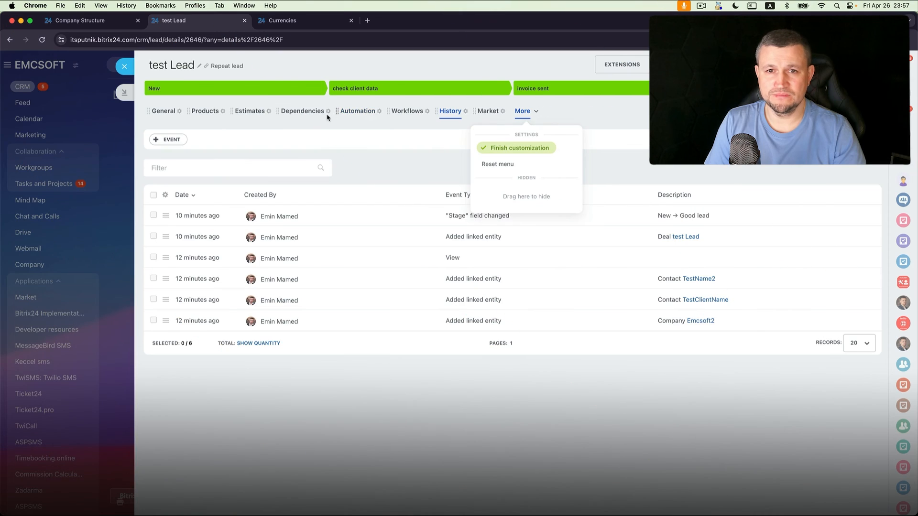
# Hide Estimates, Workflows and Market from the lead card's sections and finish the customization.
pyautogui.click(269, 111)
pyautogui.click(265, 147)
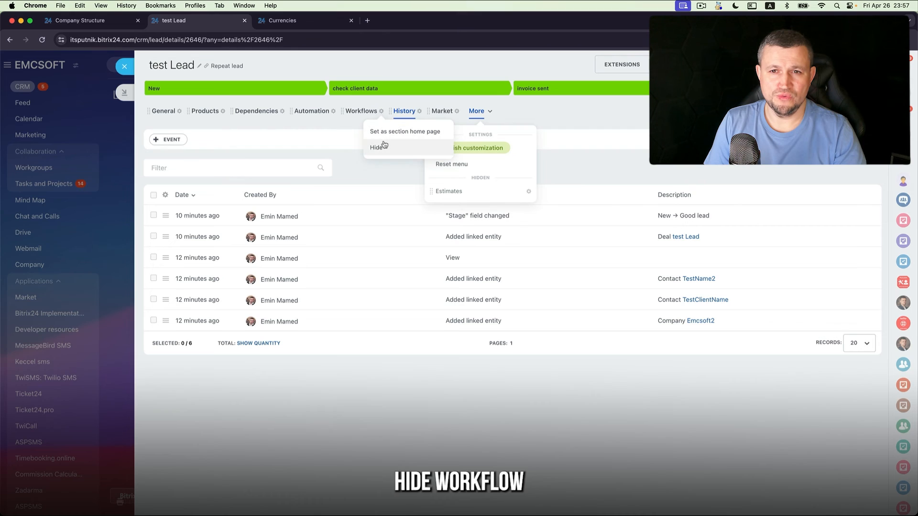
pyautogui.click(378, 148)
pyautogui.click(410, 111)
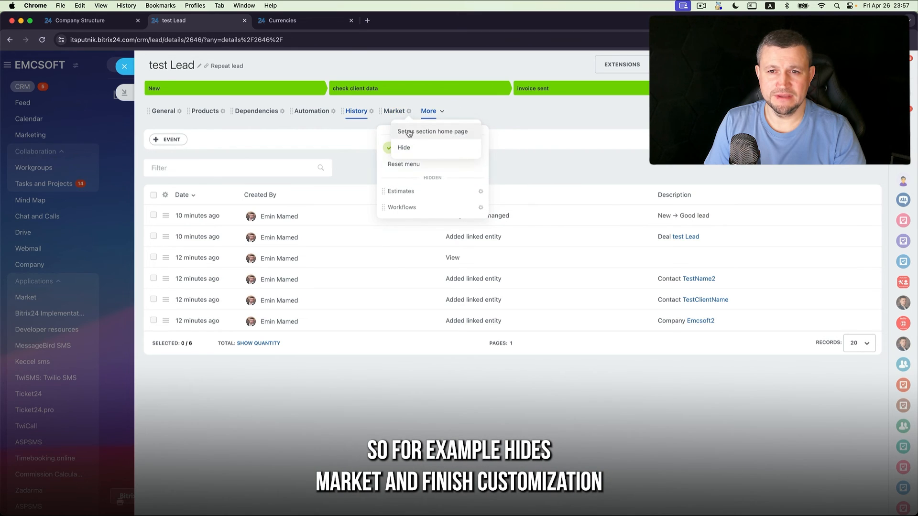
pyautogui.click(410, 145)
pyautogui.click(410, 147)
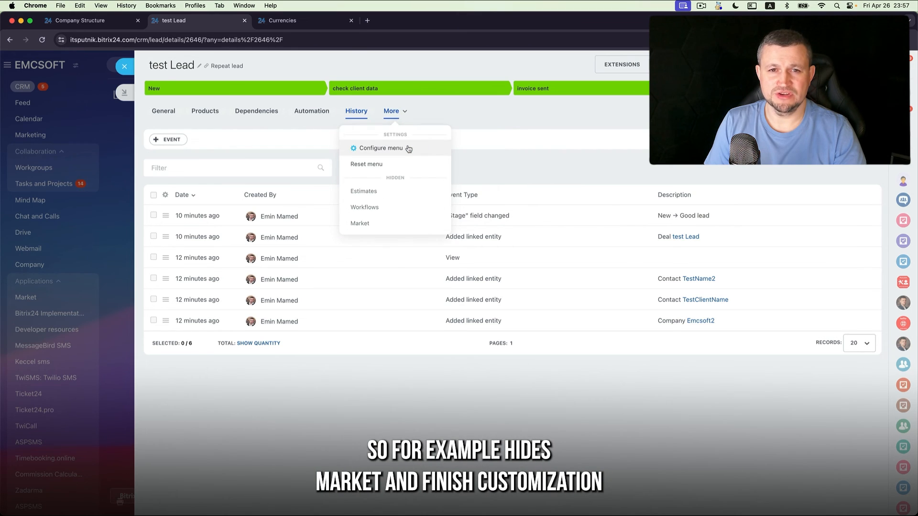
pyautogui.click(427, 118)
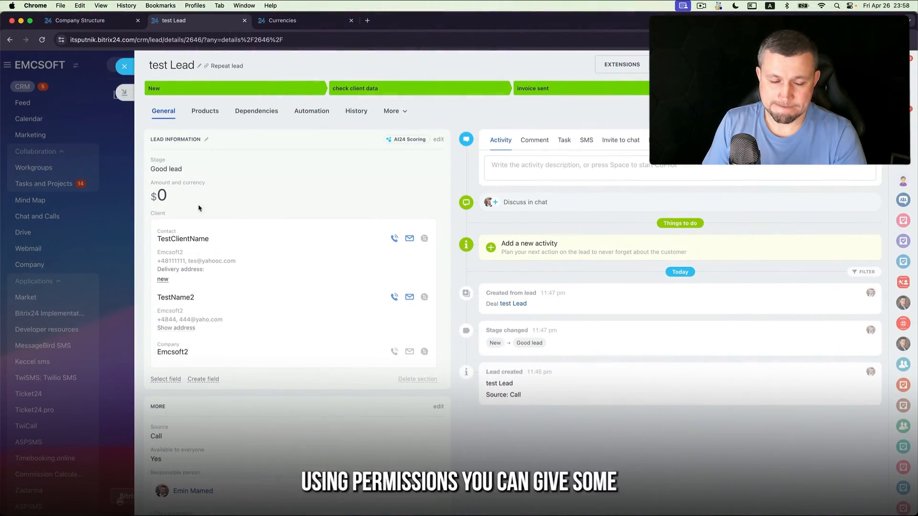
# Add the Observers field to the lead's More section and place it directly below Responsible person.
pyautogui.scroll(-5, 260, 275)
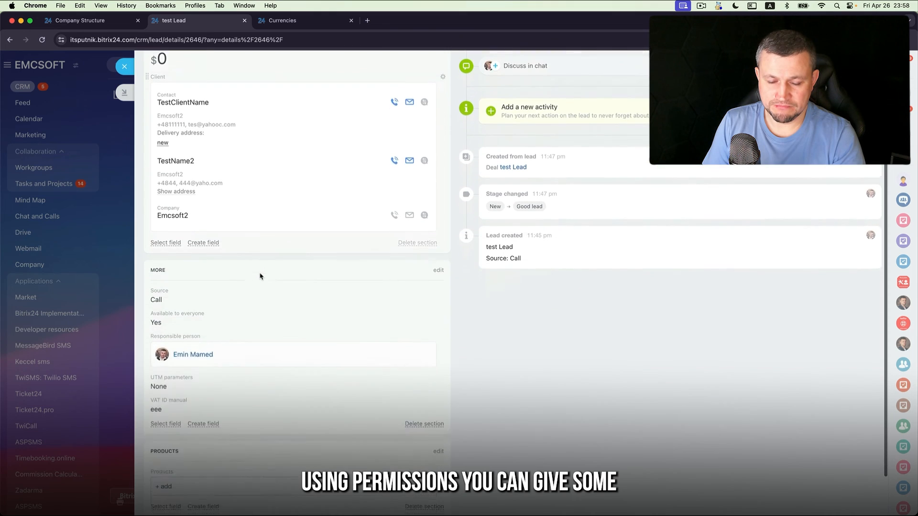
pyautogui.scroll(2, 261, 276)
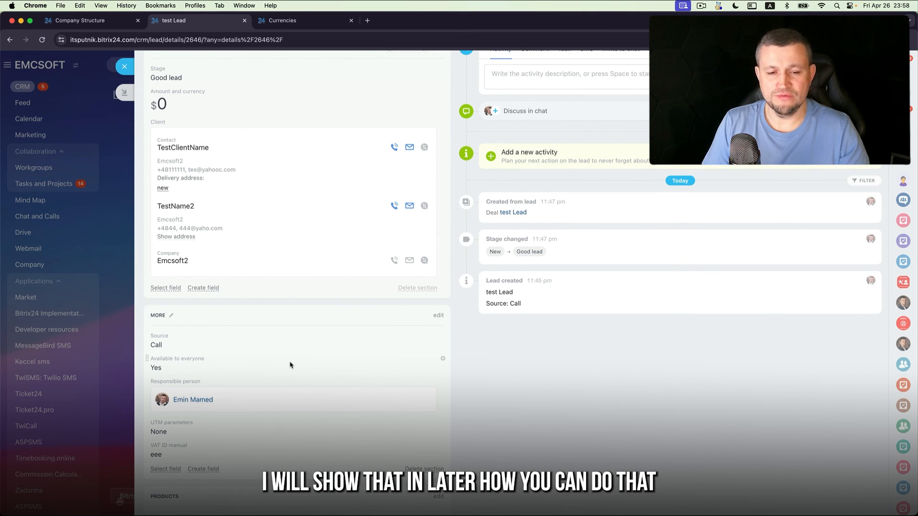
pyautogui.scroll(-2, 290, 365)
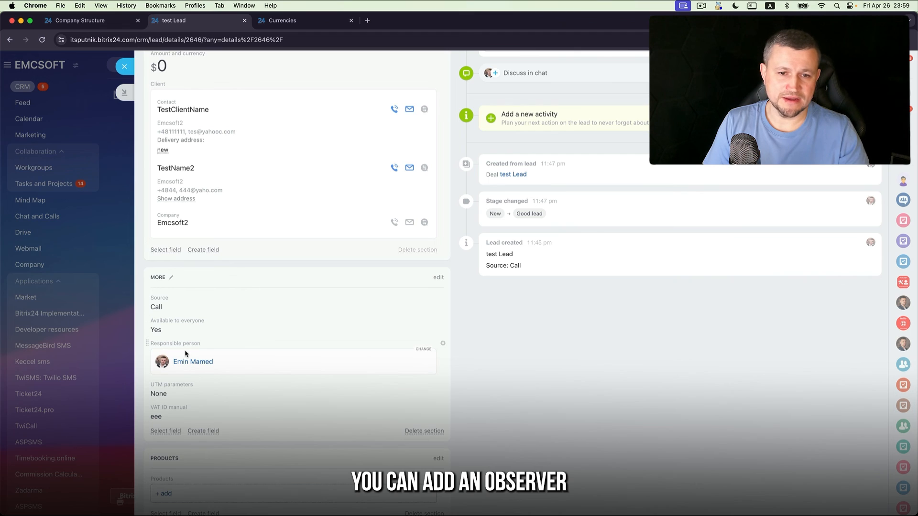
pyautogui.click(167, 431)
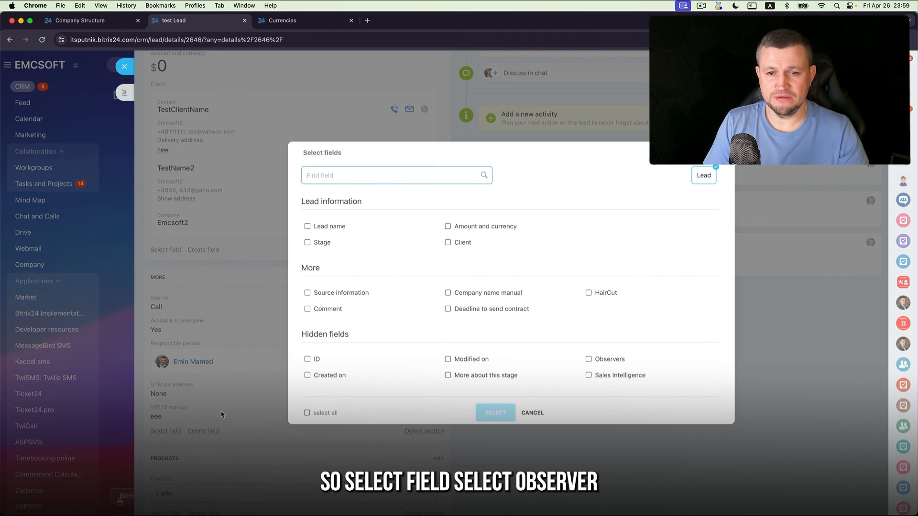
pyautogui.click(588, 359)
pyautogui.click(506, 409)
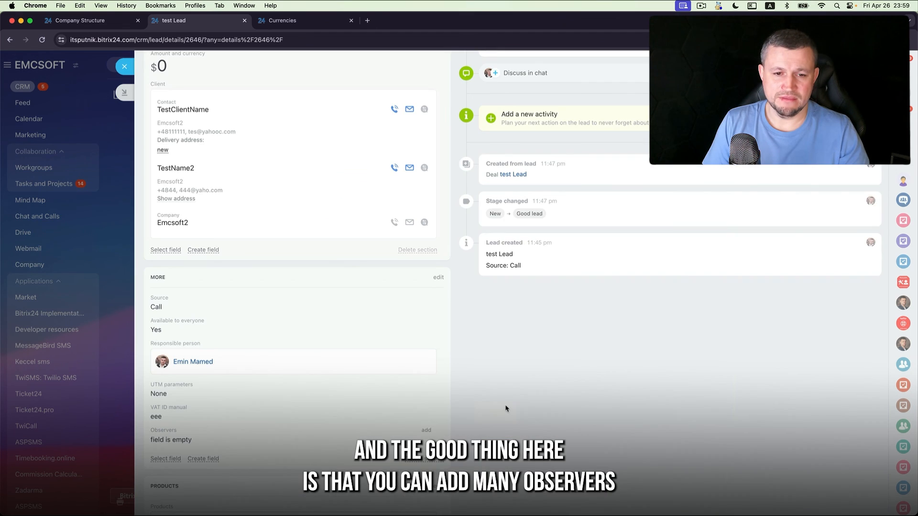
pyautogui.scroll(-1, 221, 445)
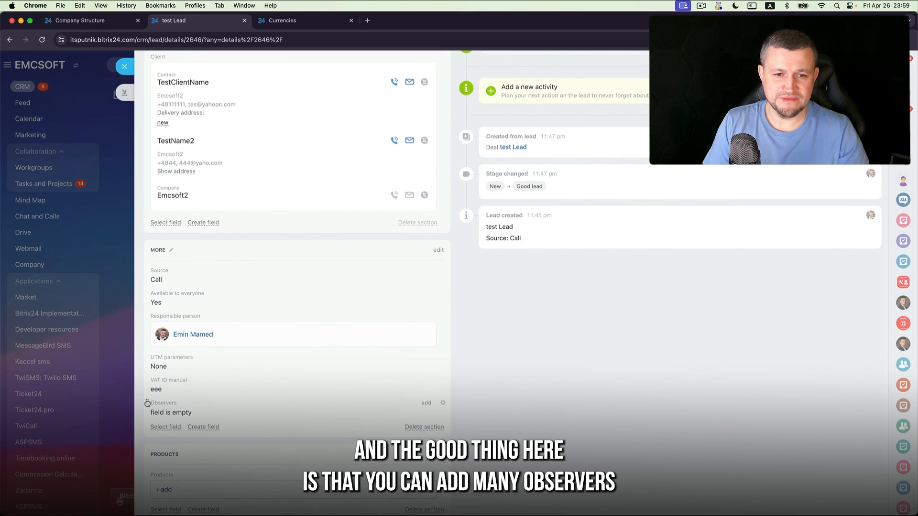
pyautogui.moveTo(148, 409); pyautogui.dragTo(173, 366)
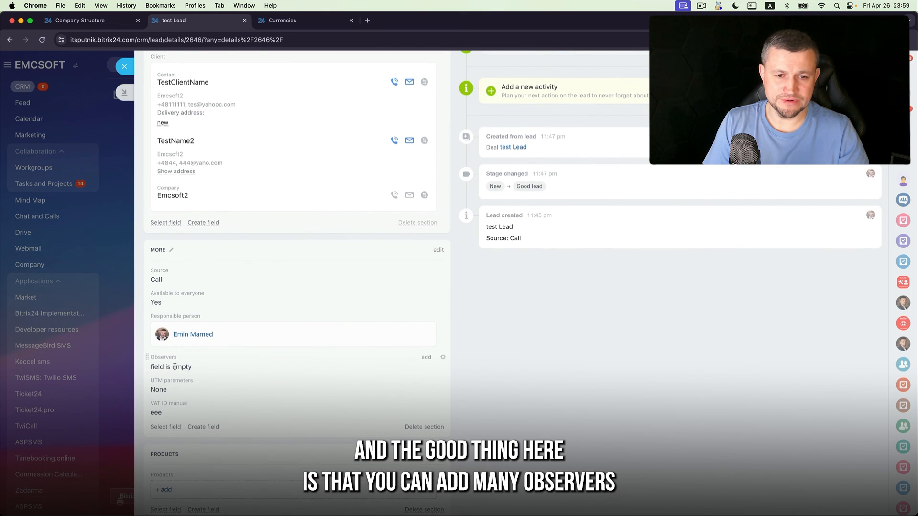
# Add three employees and the Test User account as observers of the lead.
pyautogui.click(426, 357)
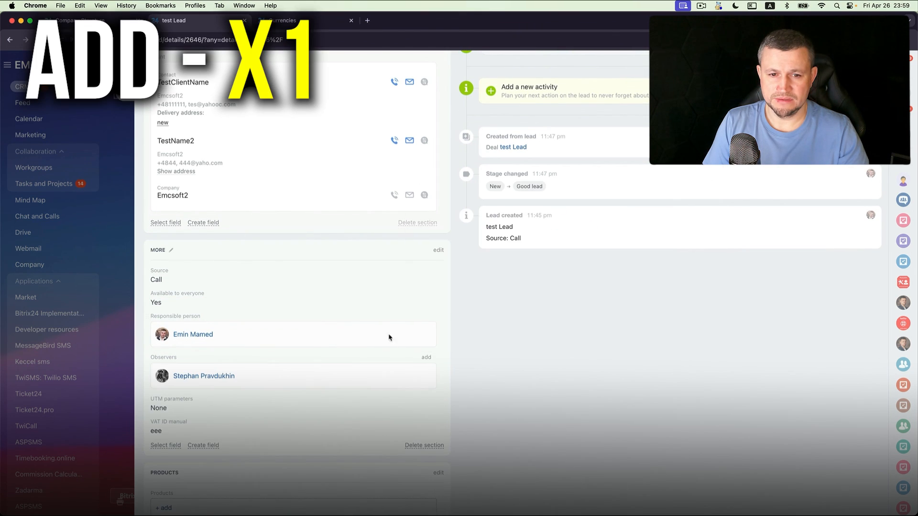
pyautogui.click(426, 358)
pyautogui.click(460, 260)
pyautogui.click(426, 358)
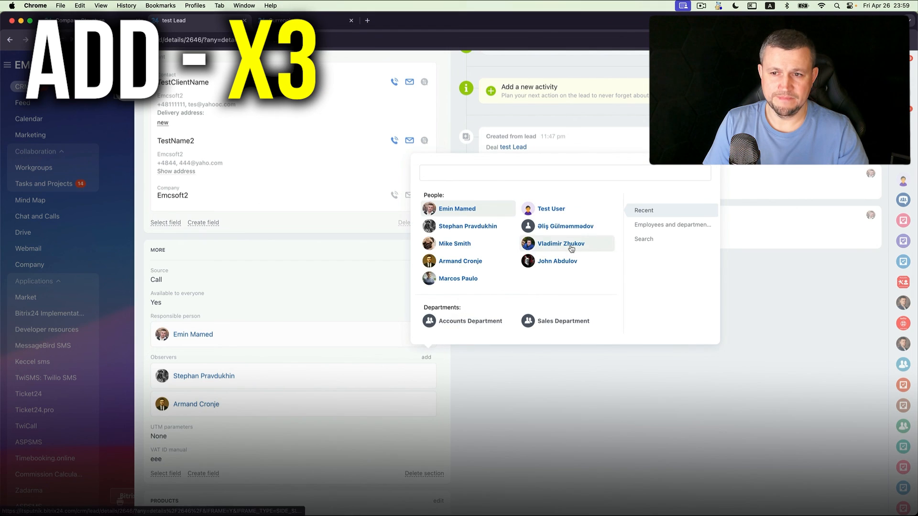
pyautogui.click(569, 246)
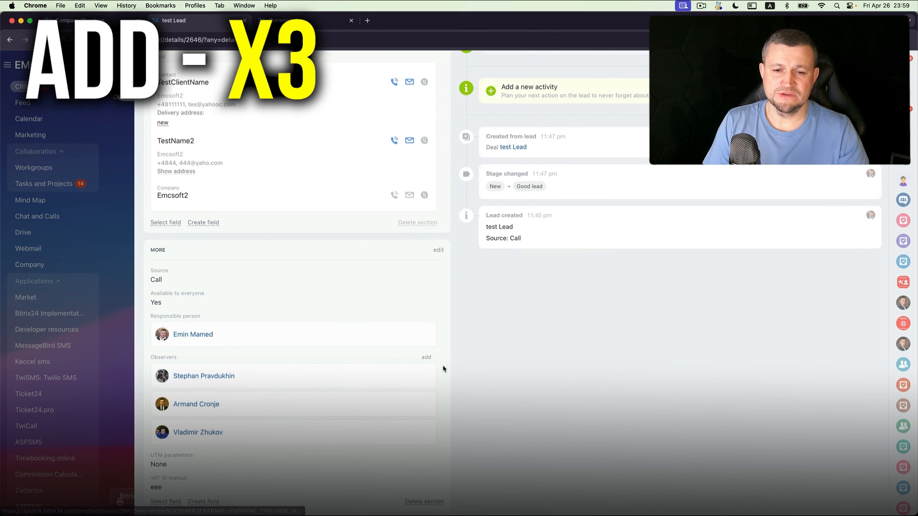
pyautogui.click(427, 358)
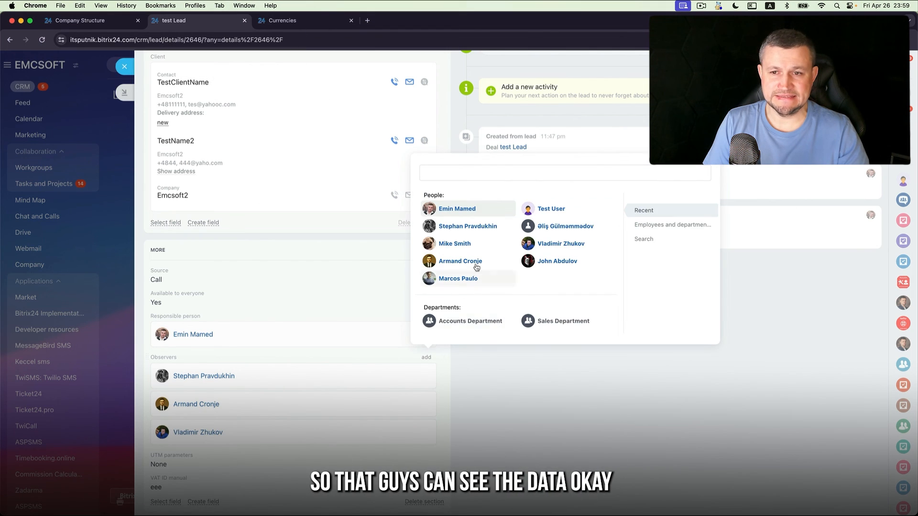
pyautogui.click(562, 210)
pyautogui.scroll(-3, 516, 372)
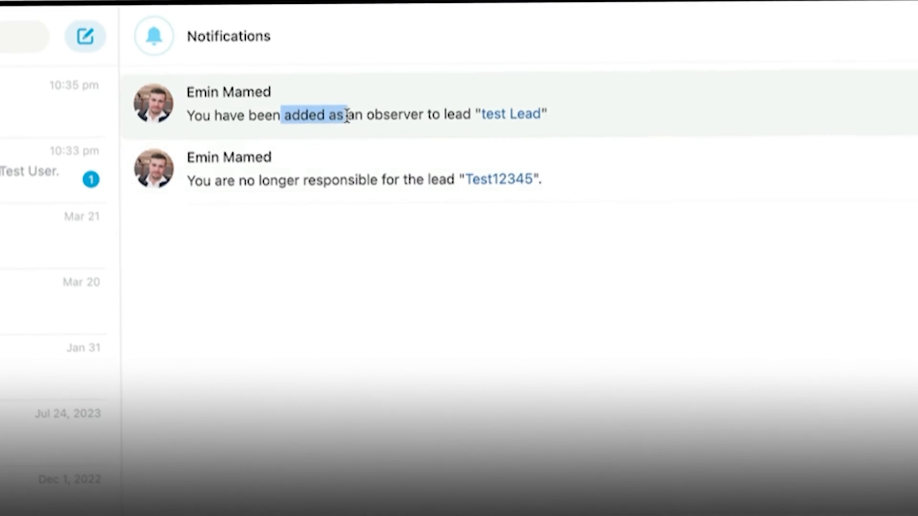
# In the Opera window, open test Lead from the observer notification, switch it to the standard form view and review its observers.
pyautogui.moveTo(347, 116); pyautogui.dragTo(537, 123)
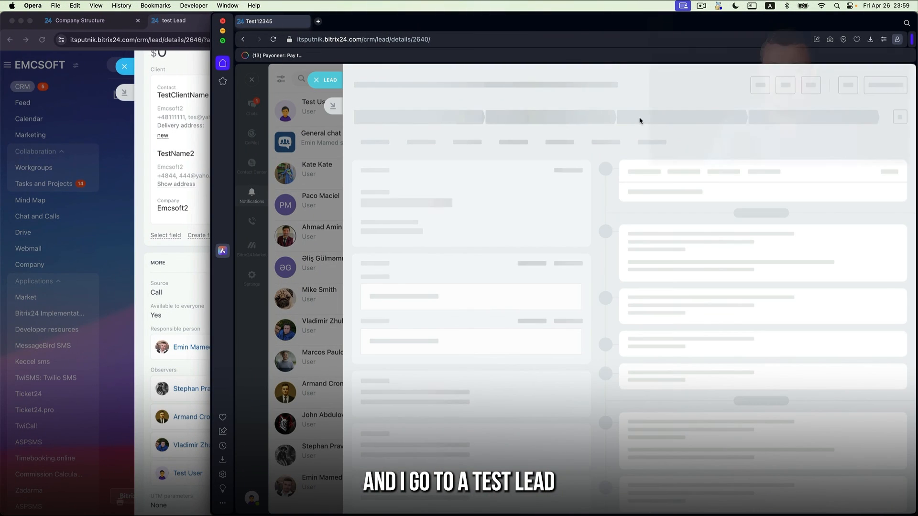
pyautogui.click(441, 258)
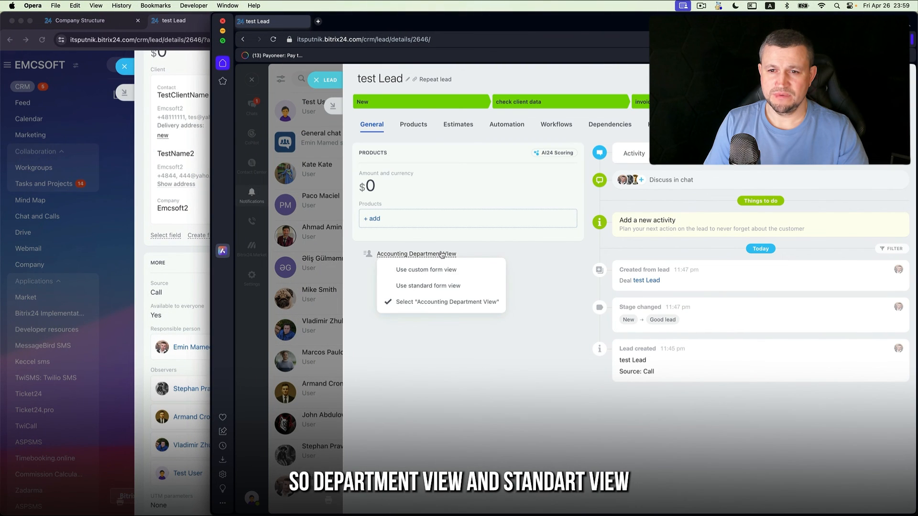
pyautogui.click(443, 290)
pyautogui.scroll(-5, 443, 287)
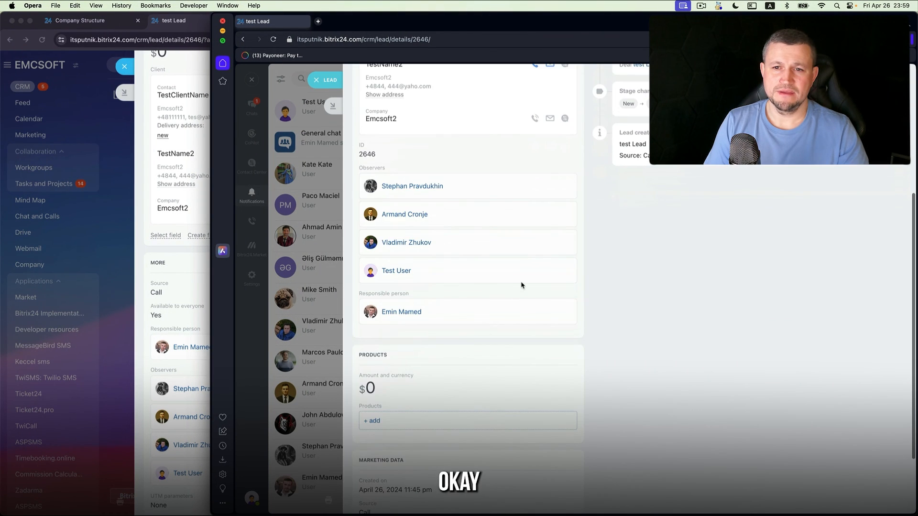
pyautogui.click(524, 246)
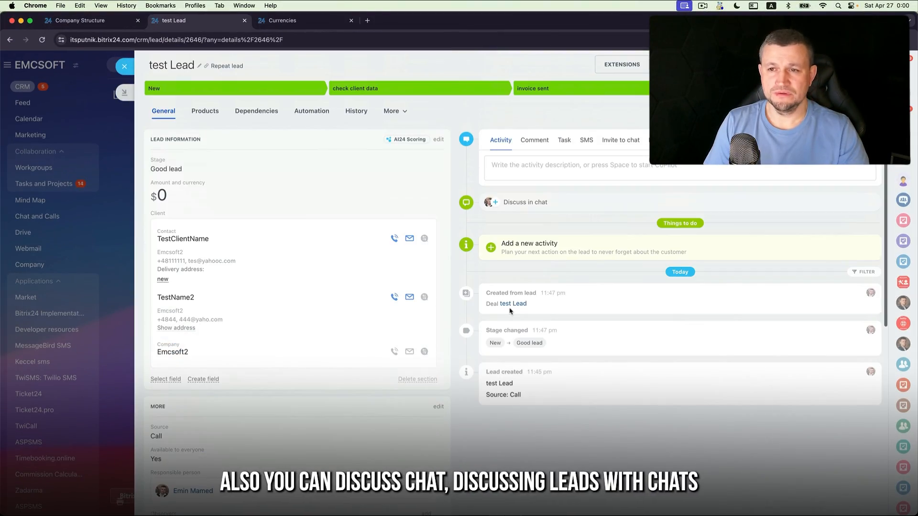
# In Chrome, start the test lead's discussion chat, and open the lead from that chat to review its Observers field.
pyautogui.click(538, 205)
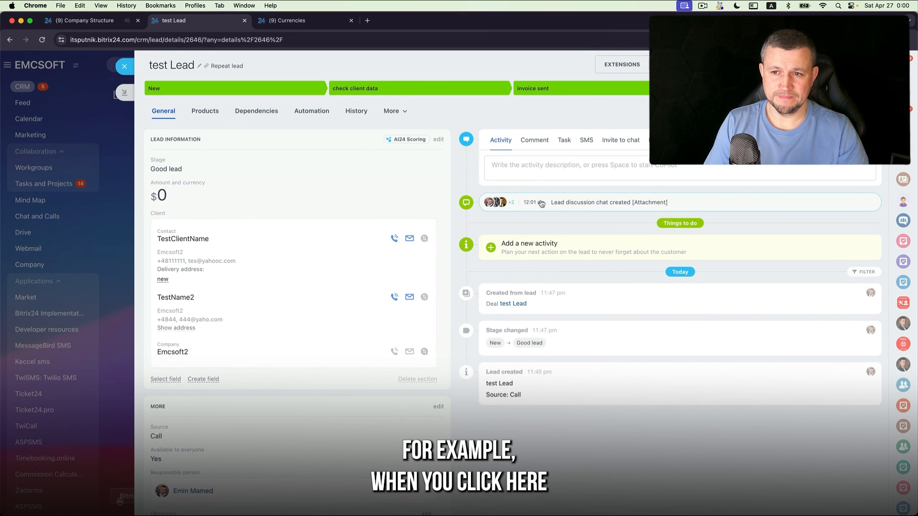
pyautogui.click(585, 207)
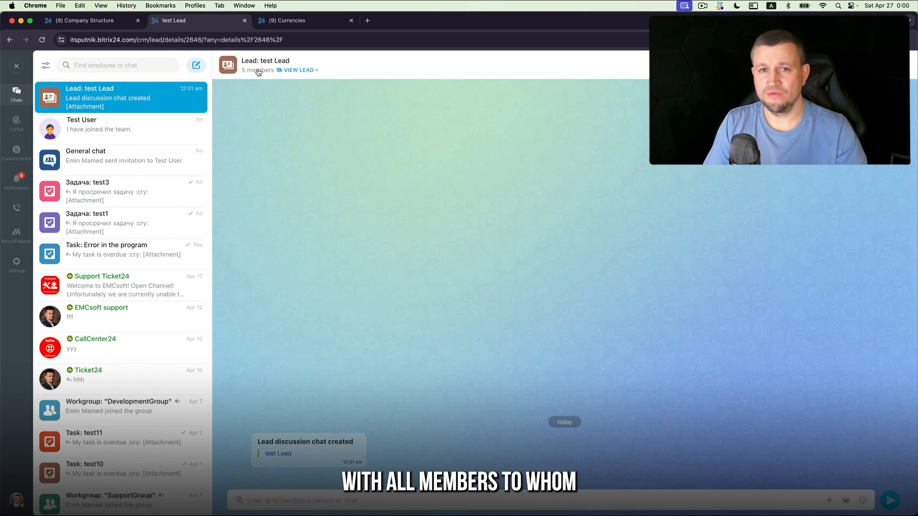
pyautogui.click(299, 70)
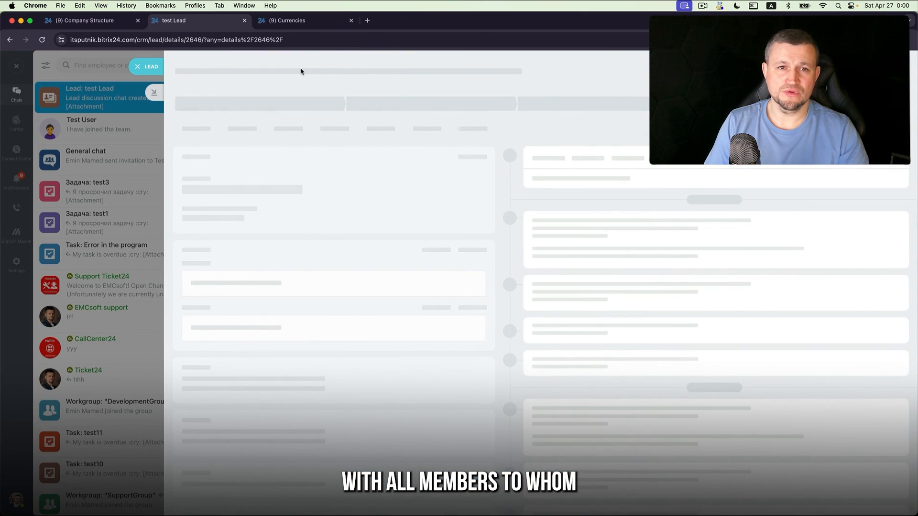
pyautogui.scroll(-5, 267, 318)
pyautogui.scroll(-2, 267, 318)
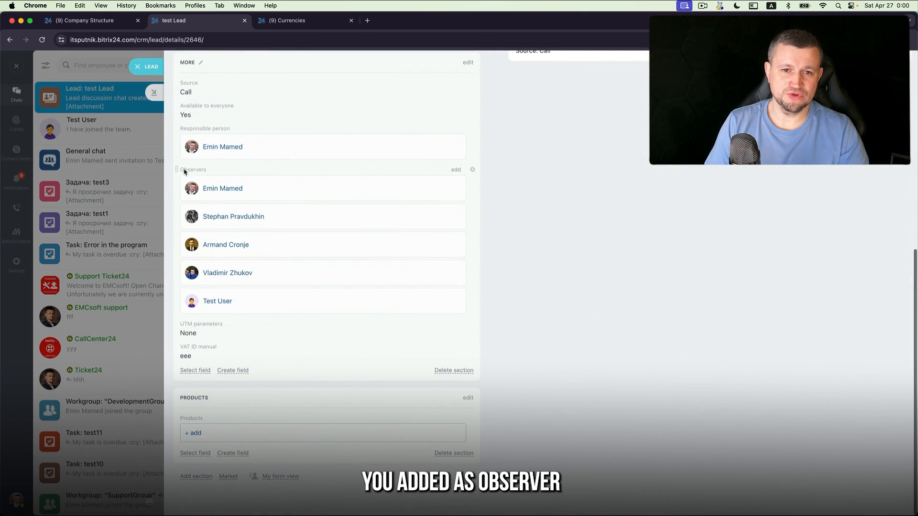
# Return from the lead card to its discussion chat and send the message "test".
pyautogui.click(157, 69)
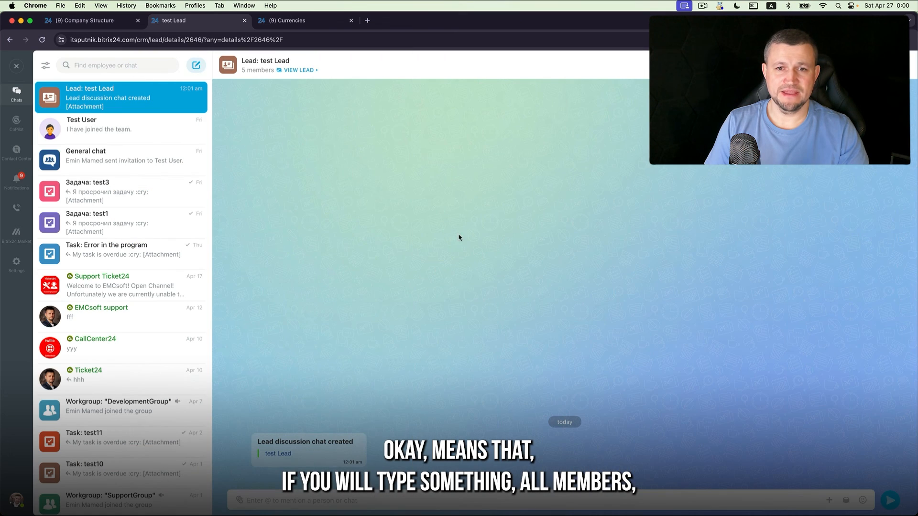
pyautogui.write('test')
pyautogui.press('Return')
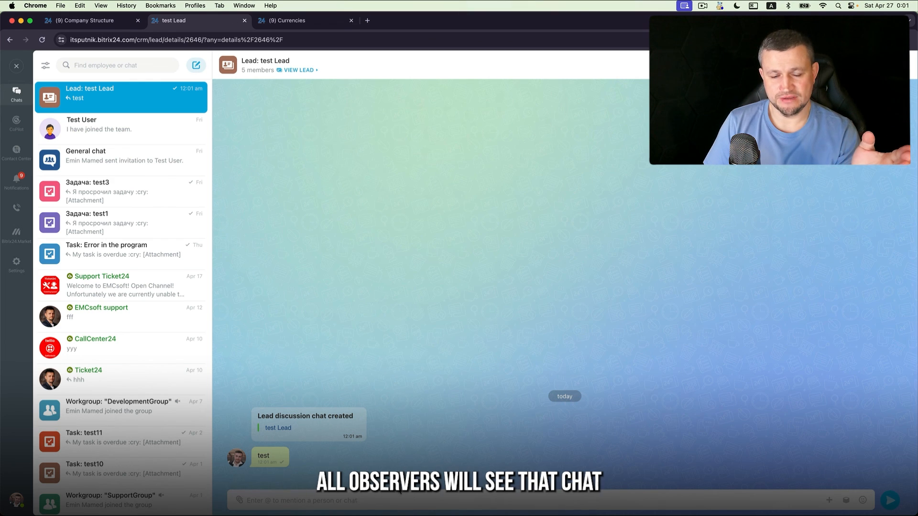
# Invite one more employee from the recent search list to the lead's discussion chat.
pyautogui.click(869, 65)
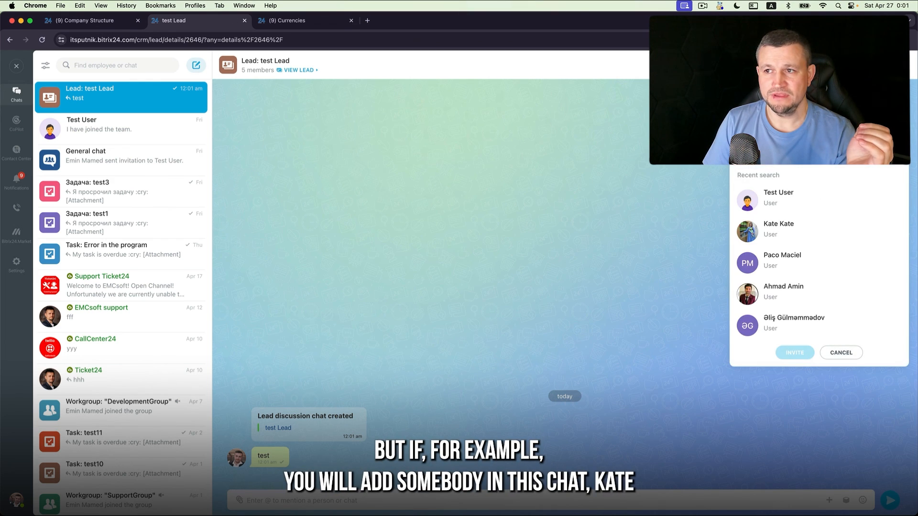
pyautogui.click(787, 231)
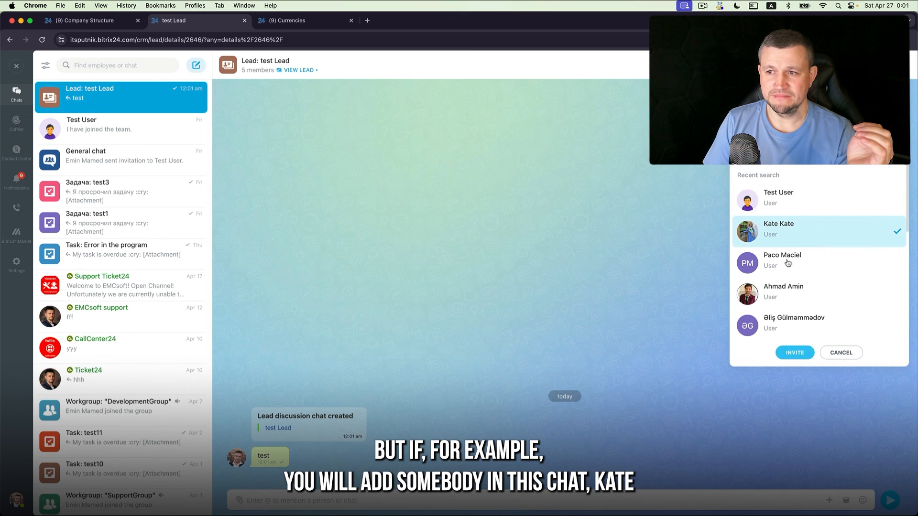
pyautogui.click(800, 354)
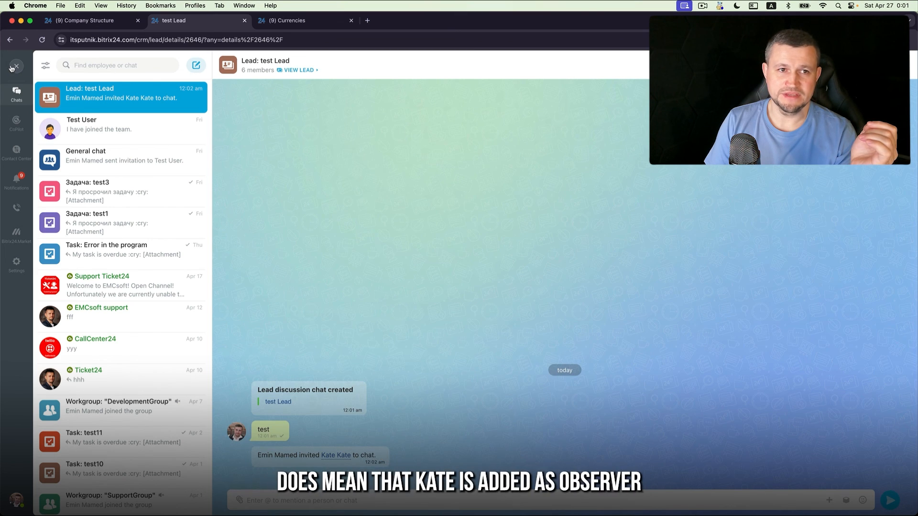
# Close the chat and check the Observers list in the More section of the test Lead card.
pyautogui.click(16, 67)
pyautogui.scroll(-7, 139, 347)
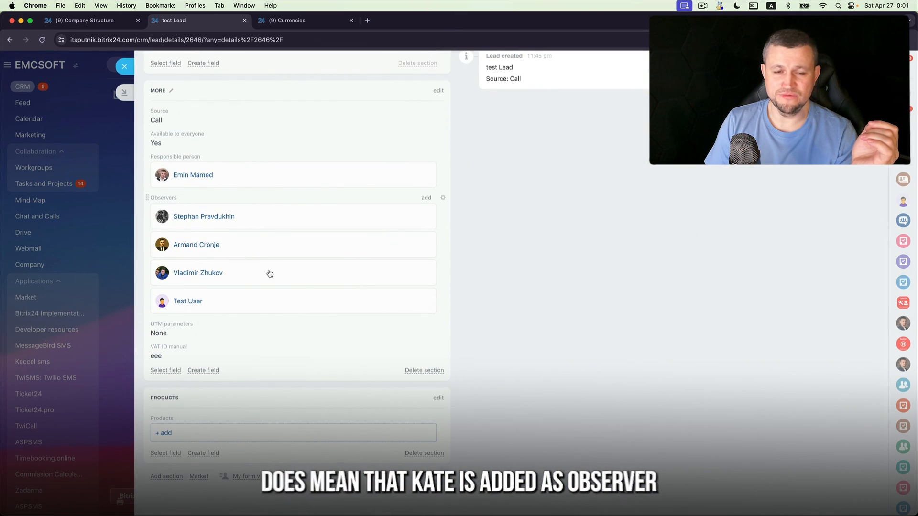
pyautogui.scroll(7, 271, 273)
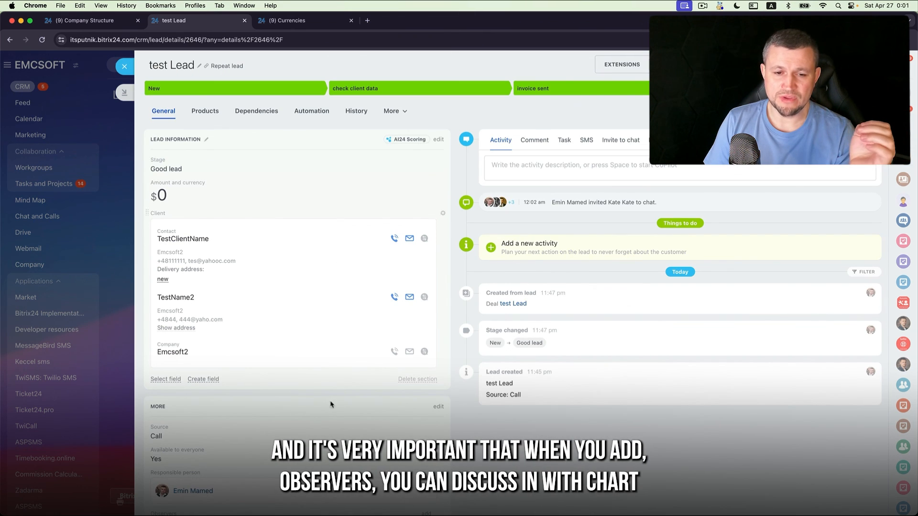
pyautogui.scroll(-2, 341, 409)
pyautogui.scroll(2, 341, 409)
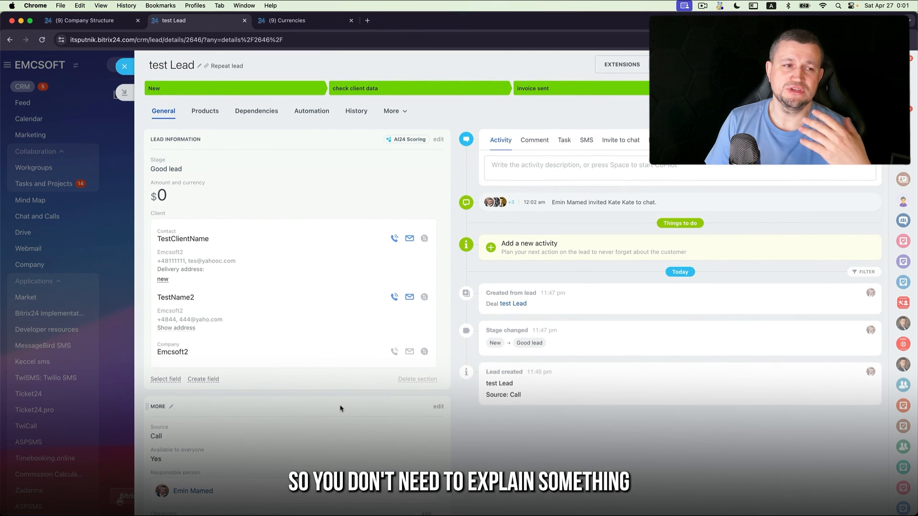
pyautogui.scroll(-4, 314, 393)
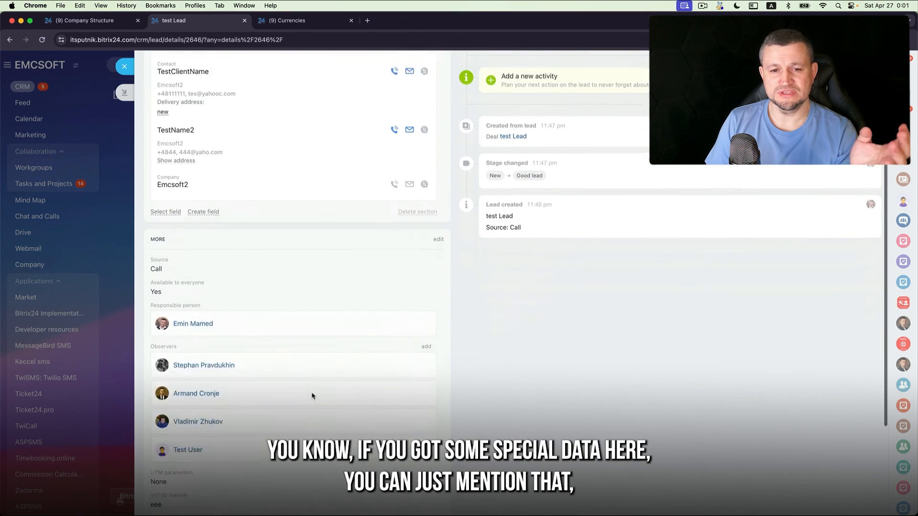
pyautogui.scroll(-2, 219, 359)
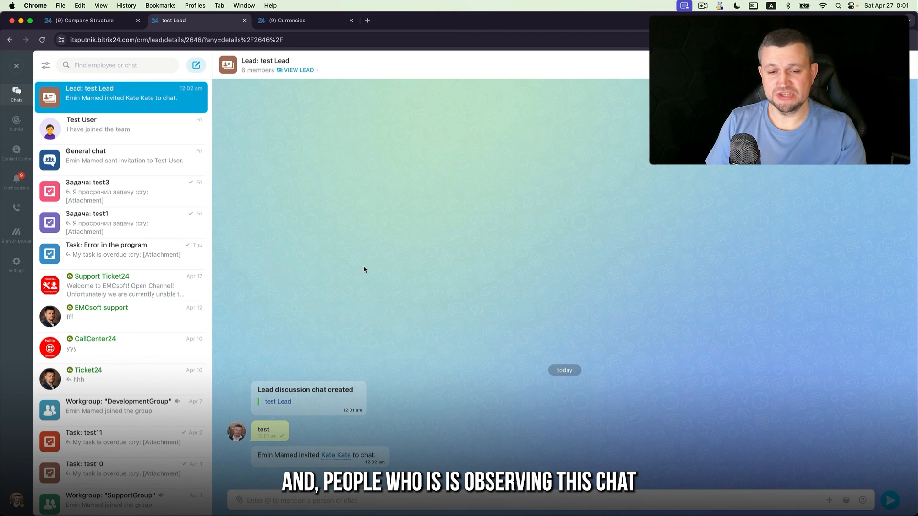
# View the lead from its discussion chat, then close that view and the messenger to return to the original lead card.
pyautogui.click(299, 71)
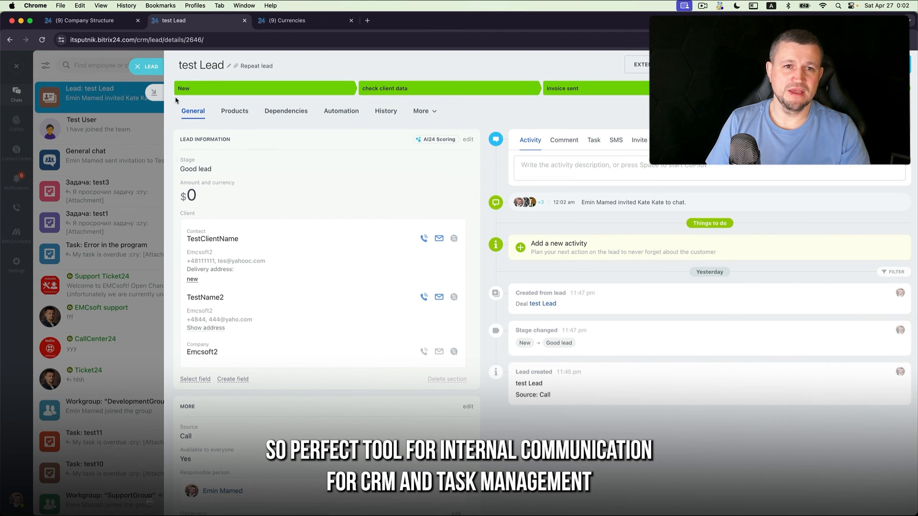
pyautogui.click(152, 65)
pyautogui.click(18, 65)
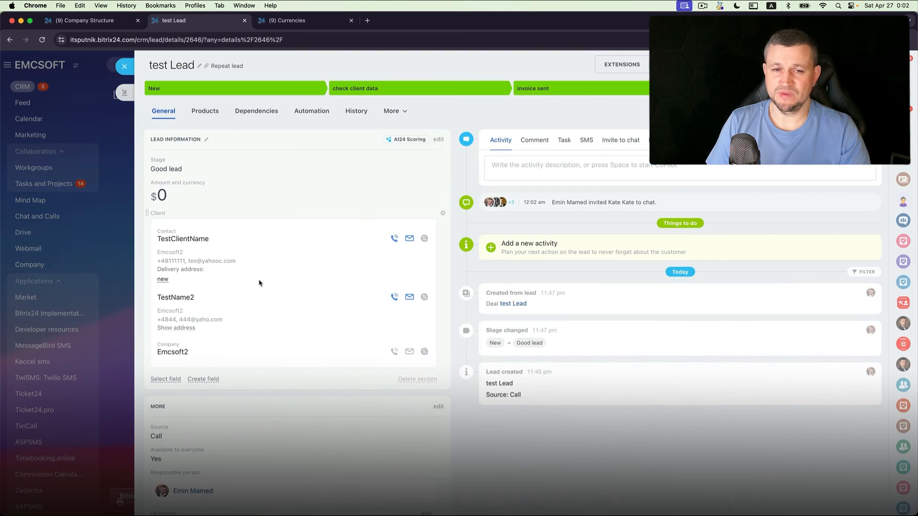